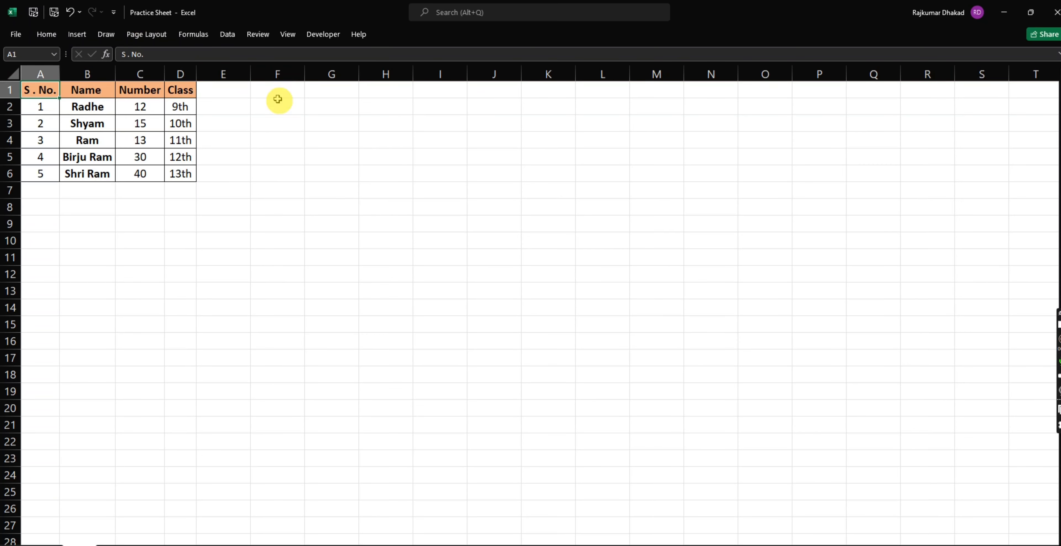
# Display the Home commands to examine the clipboard, font, alignment, number, styles and editing groups
pyautogui.press('alt')
pyautogui.press('h')
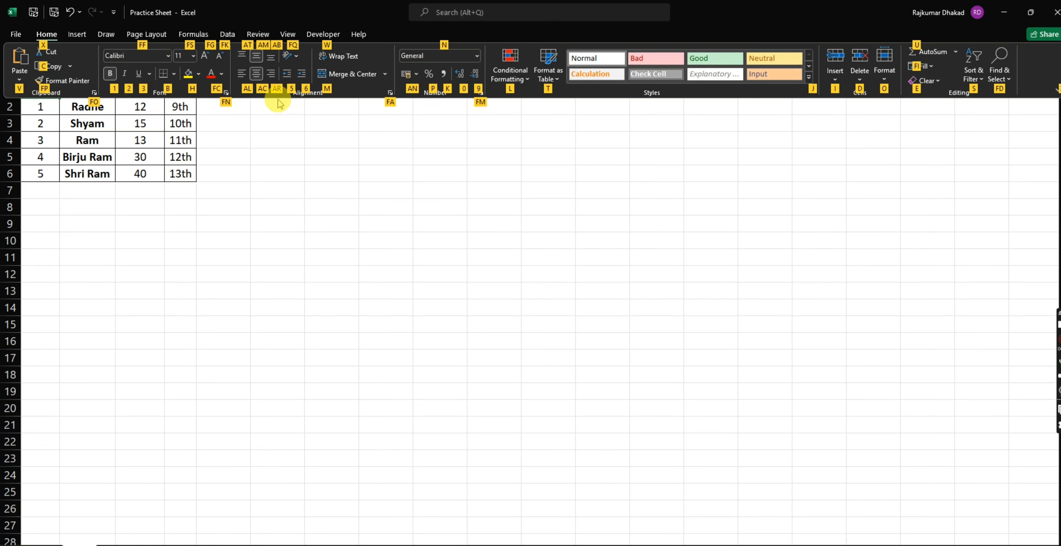
pyautogui.click(281, 138)
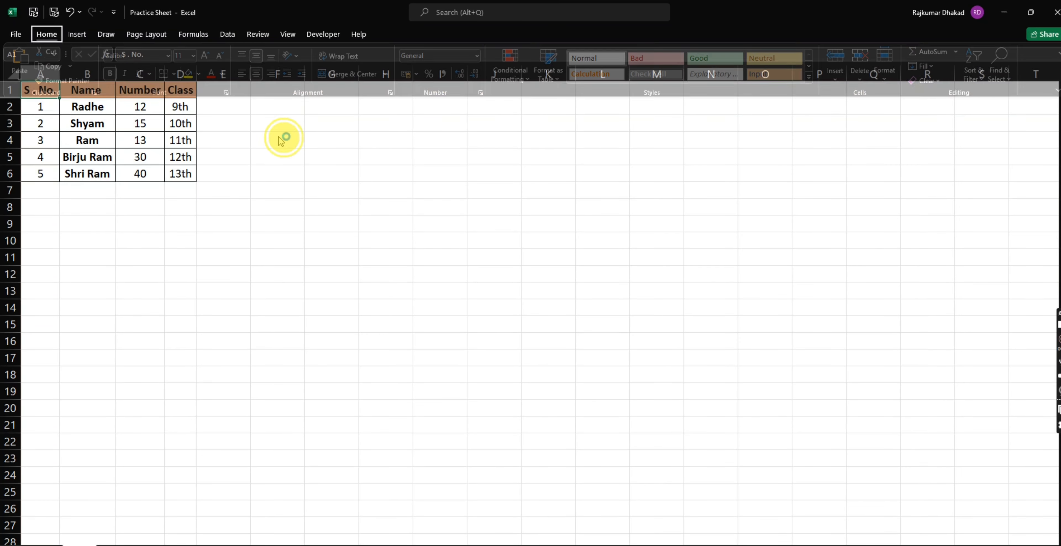
pyautogui.click(49, 35)
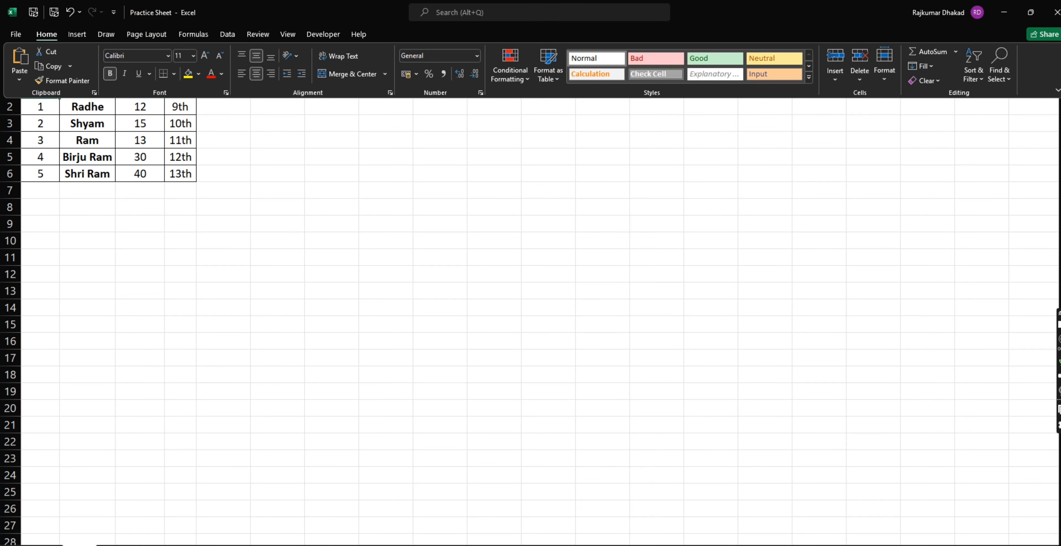
# Examine the File start page with its templates and recent workbooks, and return to the sheet
pyautogui.click(17, 35)
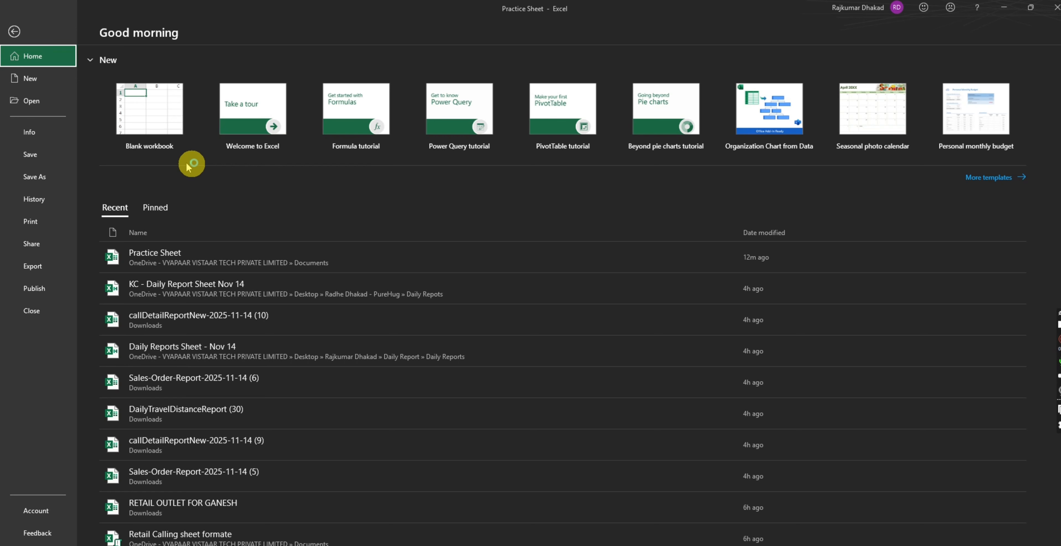
pyautogui.click(237, 141)
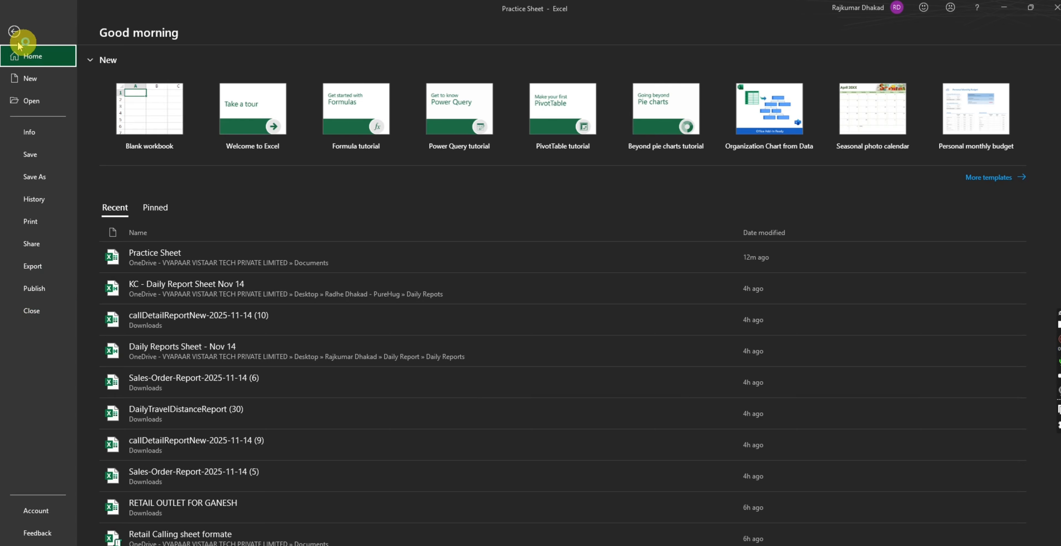
pyautogui.click(14, 32)
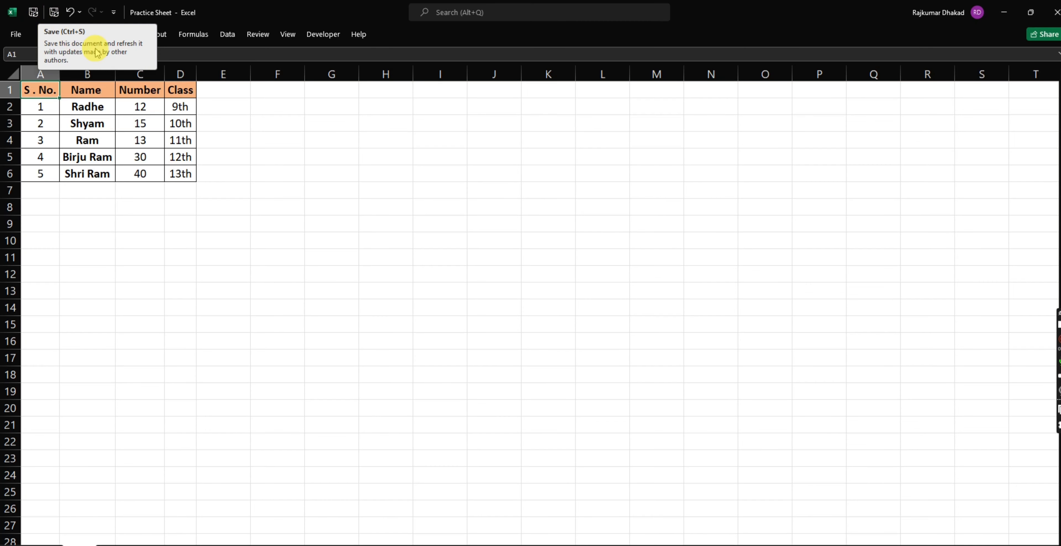
# Examine the commands available for customizing the Quick Access Toolbar without changing any of them
pyautogui.click(49, 17)
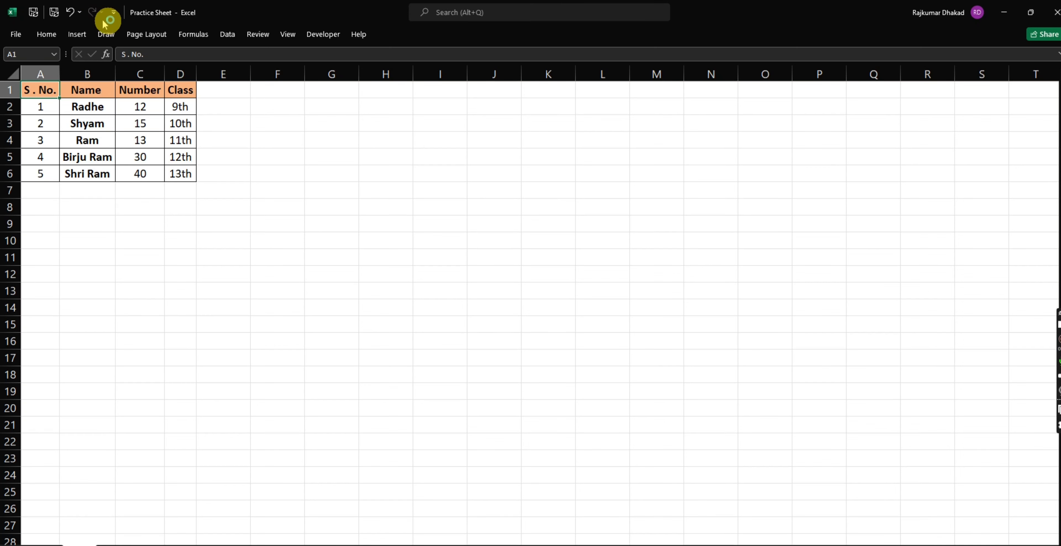
pyautogui.click(114, 13)
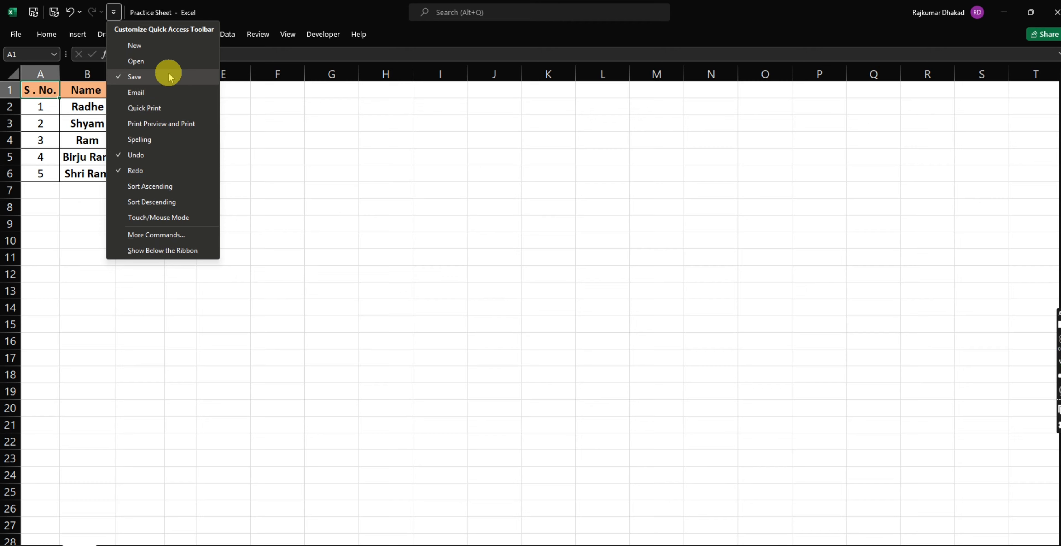
pyautogui.click(239, 163)
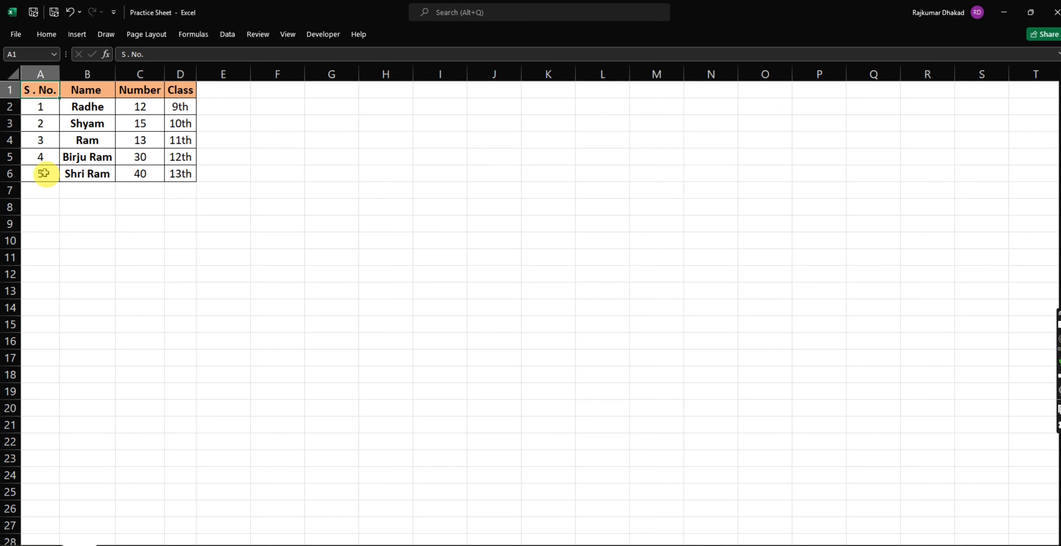
pyautogui.click(94, 267)
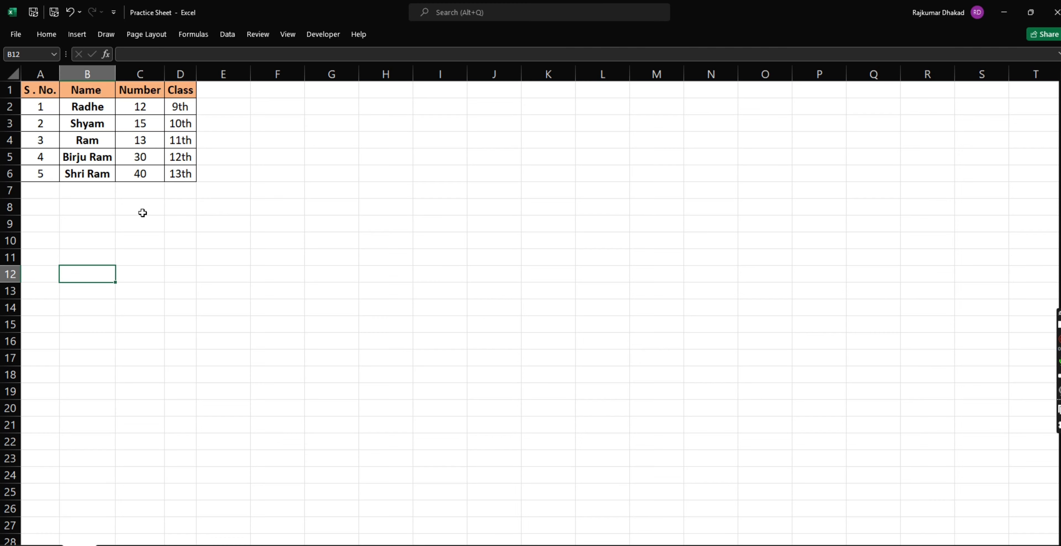
pyautogui.click(36, 85)
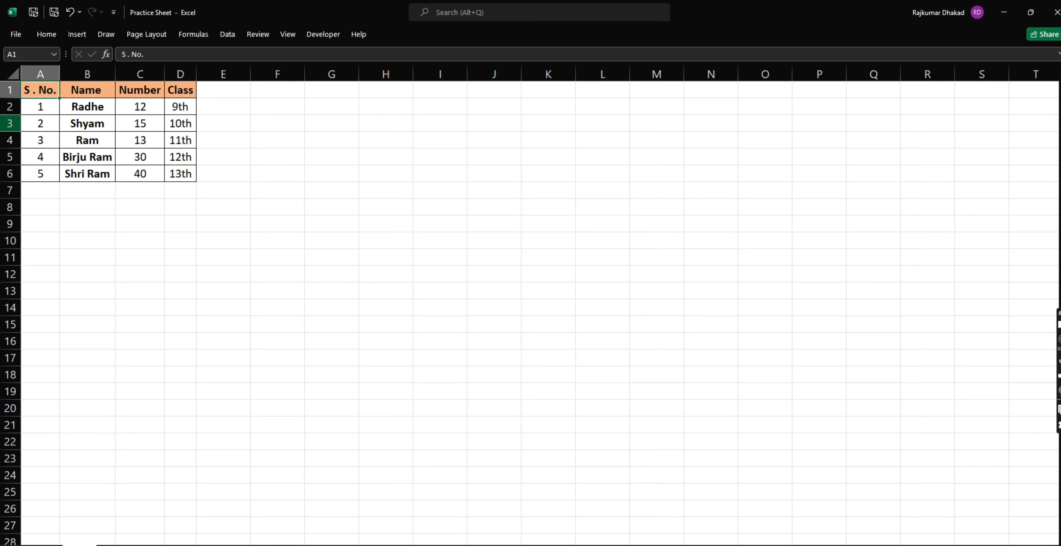
pyautogui.click(226, 104)
pyautogui.click(224, 91)
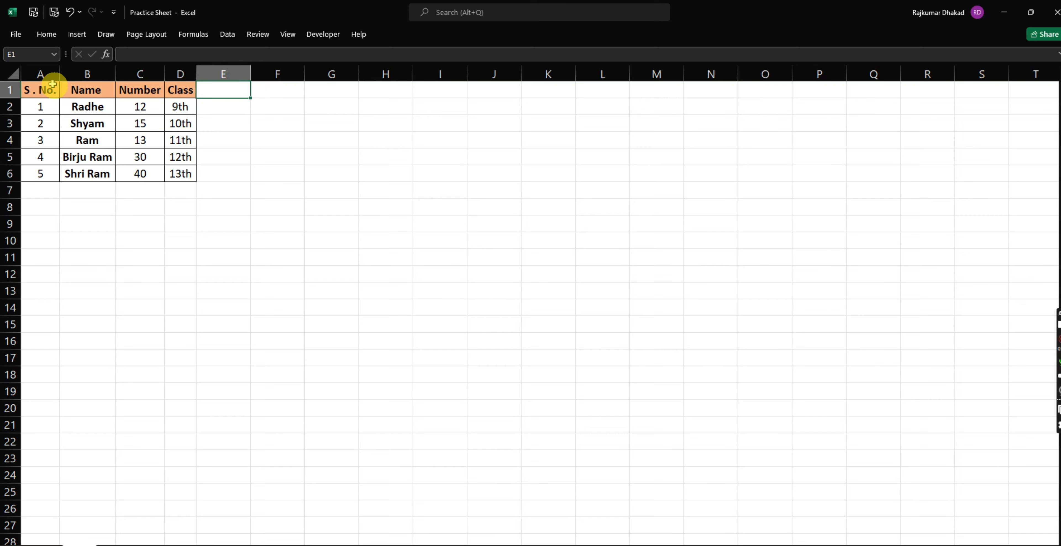
pyautogui.moveTo(41, 72); pyautogui.dragTo(329, 99)
pyautogui.click(234, 156)
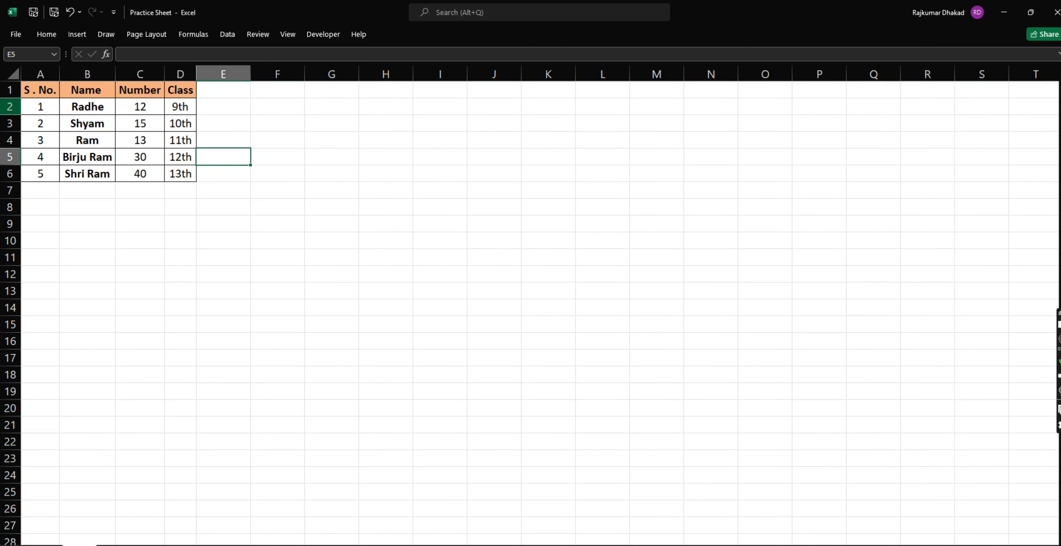
# Starting at cell A1, jump to the sheet's last row and last column, and return to A1
pyautogui.click(47, 93)
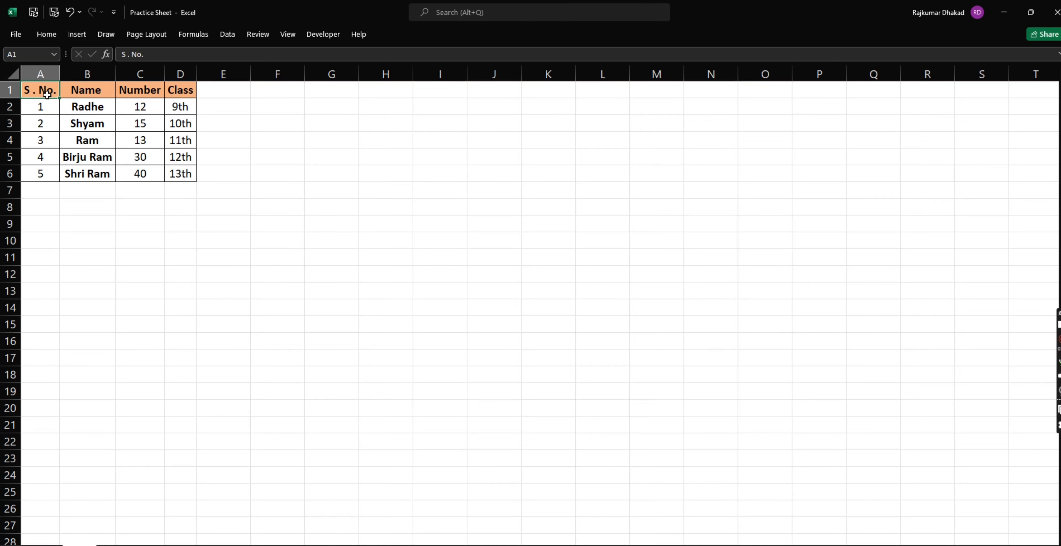
pyautogui.hotkey('ctrl', 'Down')
pyautogui.hotkey('ctrl', 'Down')
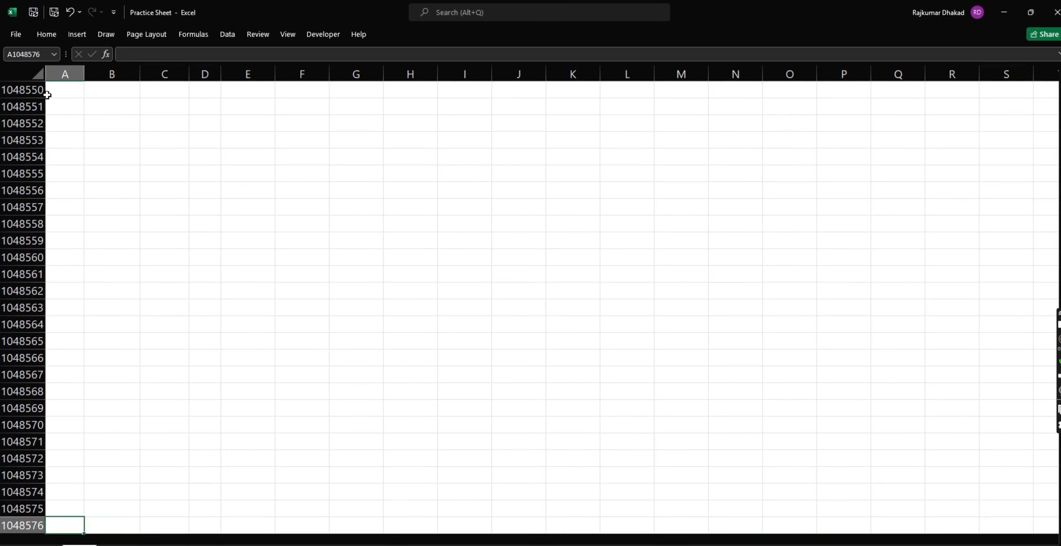
pyautogui.hotkey('ctrl', 'Up')
pyautogui.hotkey('ctrl', 'Right')
pyautogui.hotkey('ctrl', 'Up')
pyautogui.hotkey('ctrl', 'Right')
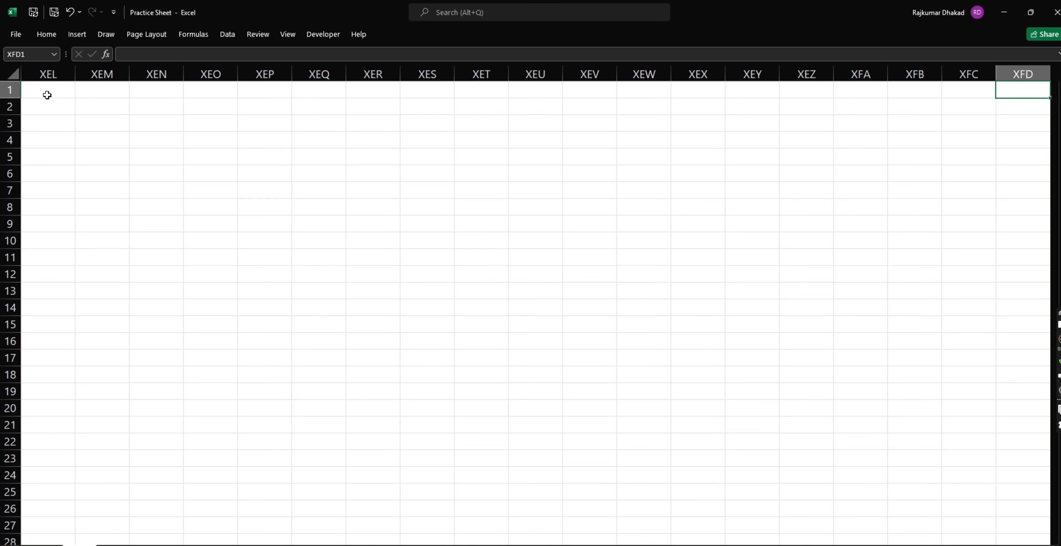
pyautogui.hotkey('ctrl', 'Left')
pyautogui.hotkey('ctrl', 'Left')
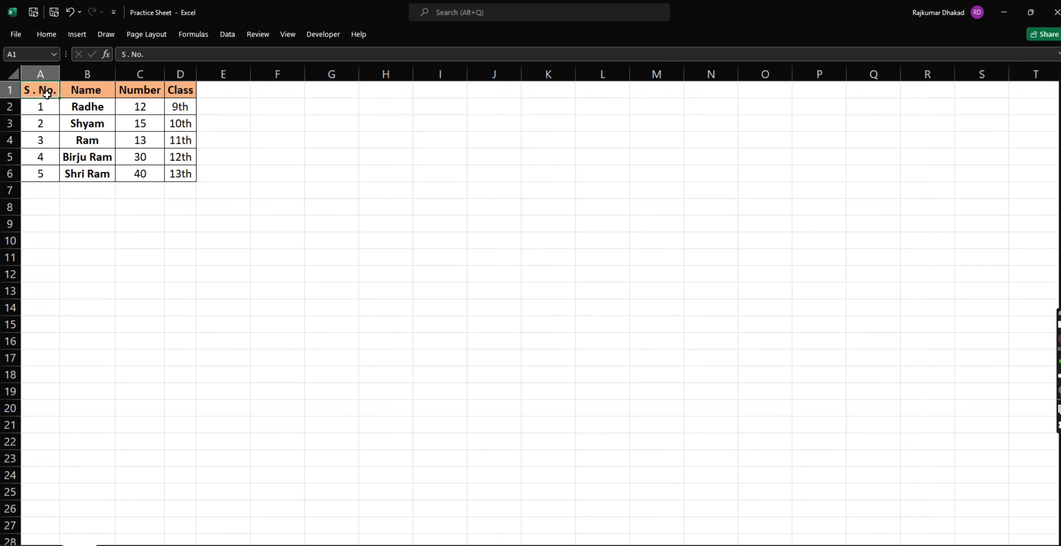
# Examine the Paste options and the list of available fonts without applying any of them
pyautogui.click(46, 34)
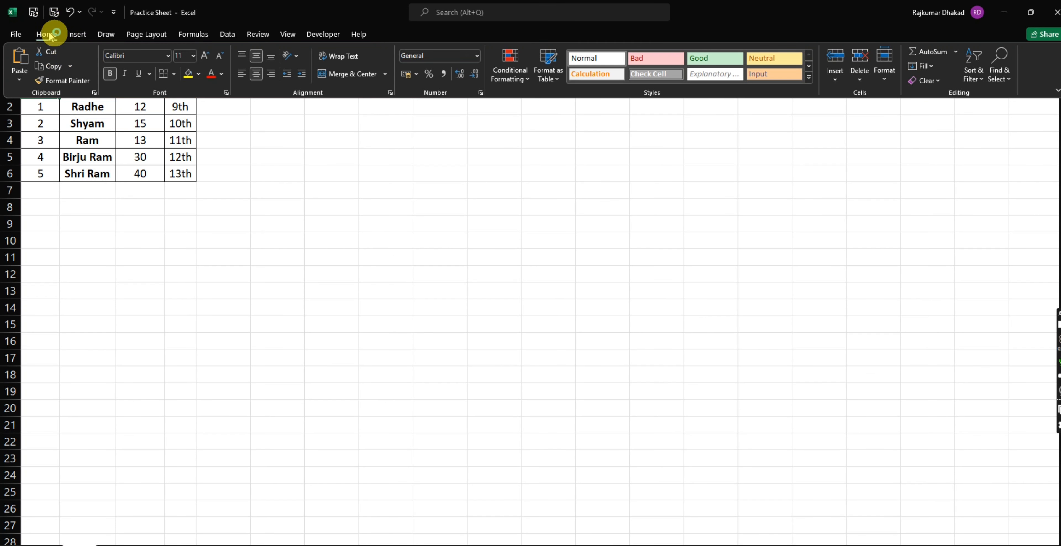
pyautogui.click(19, 80)
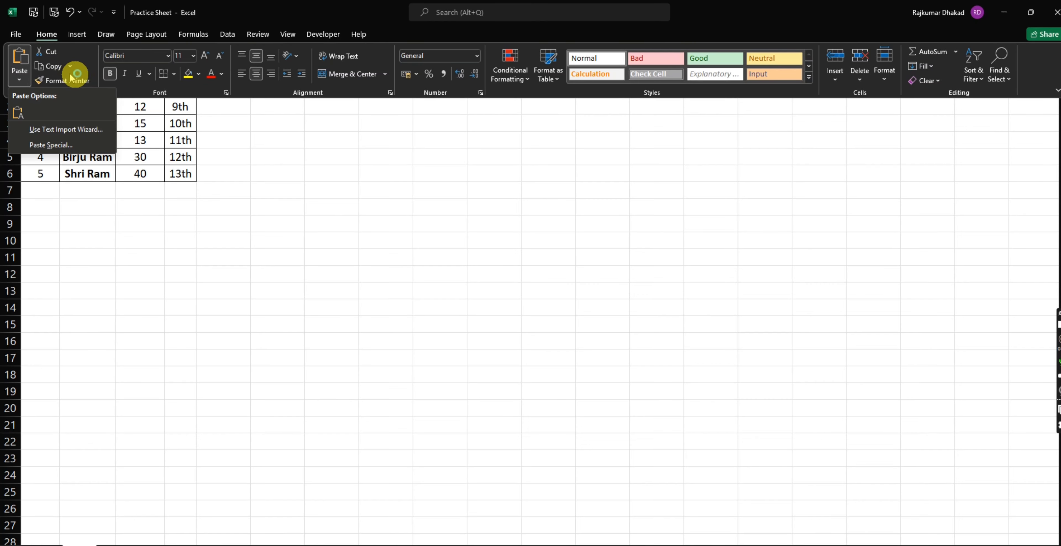
pyautogui.click(168, 56)
pyautogui.click(167, 56)
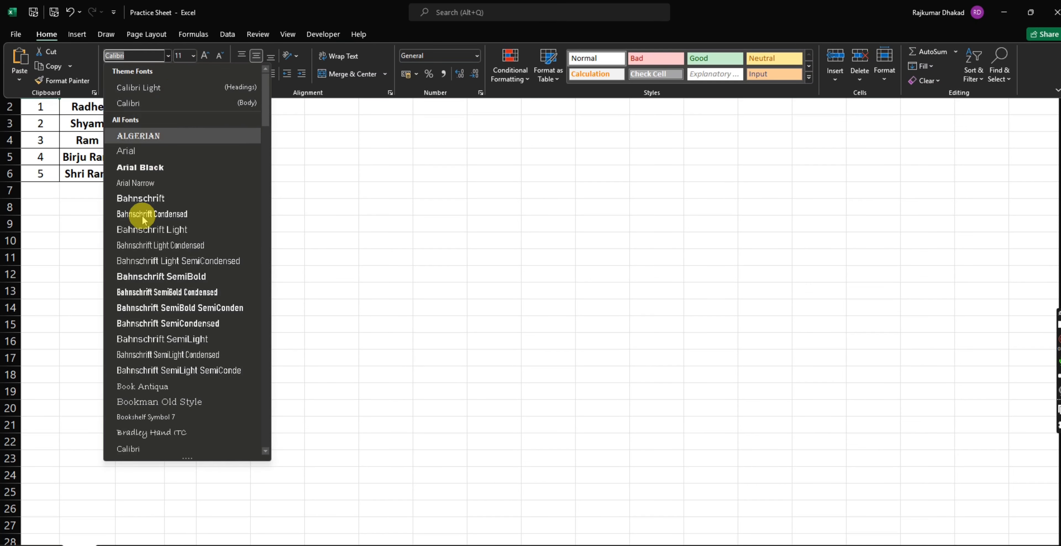
pyautogui.click(294, 188)
pyautogui.click(188, 137)
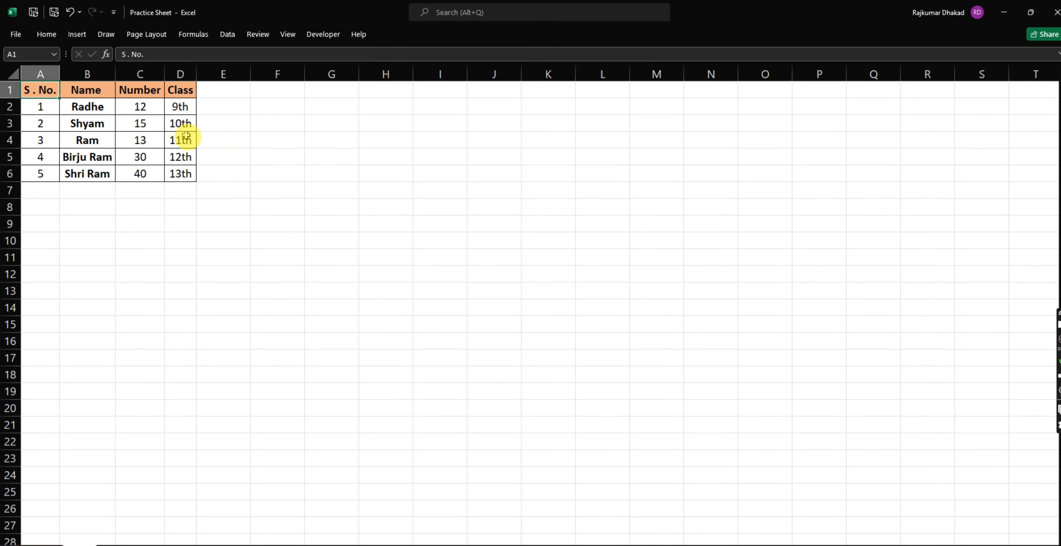
pyautogui.click(83, 94)
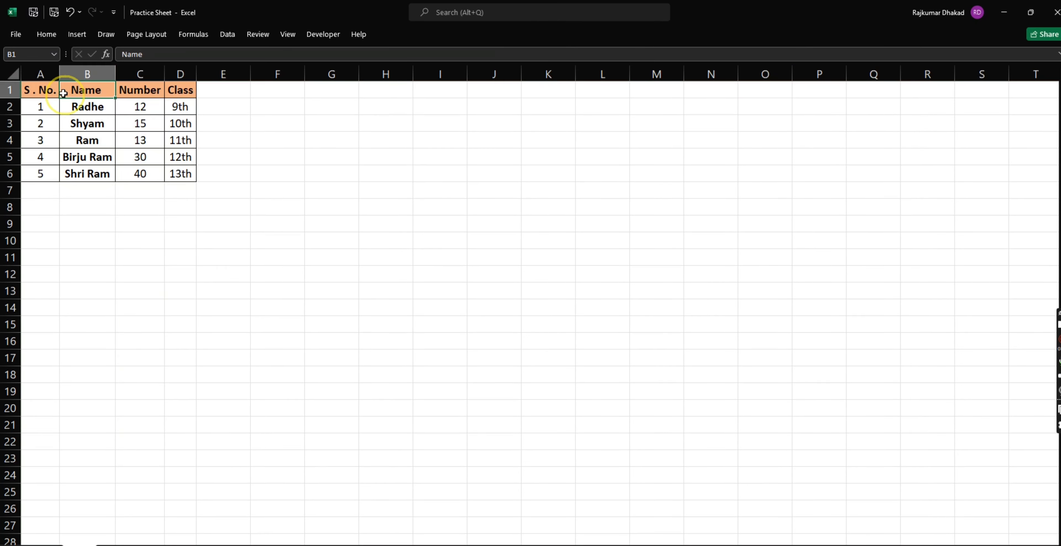
pyautogui.rightClick(122, 29)
pyautogui.click(188, 34)
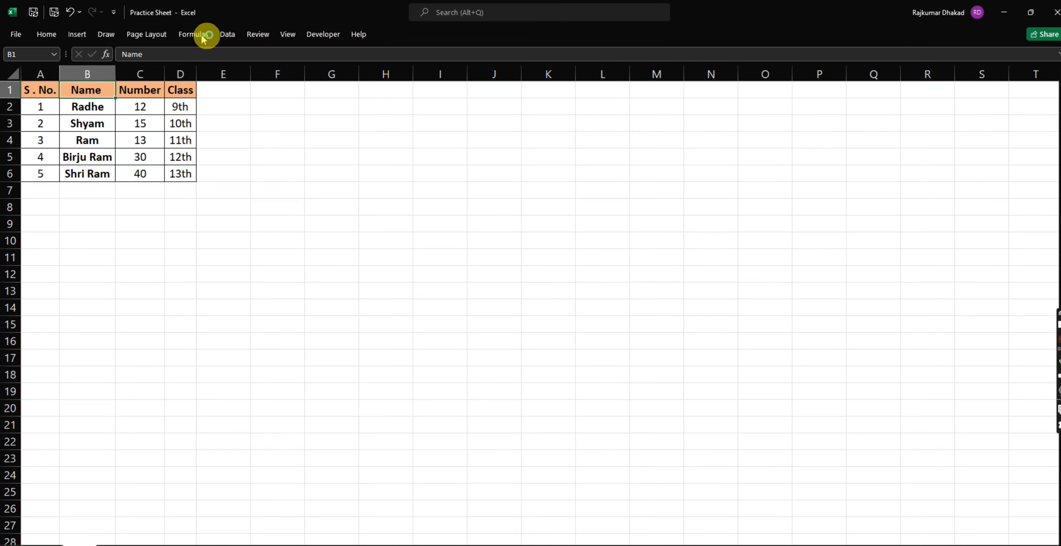
pyautogui.click(740, 108)
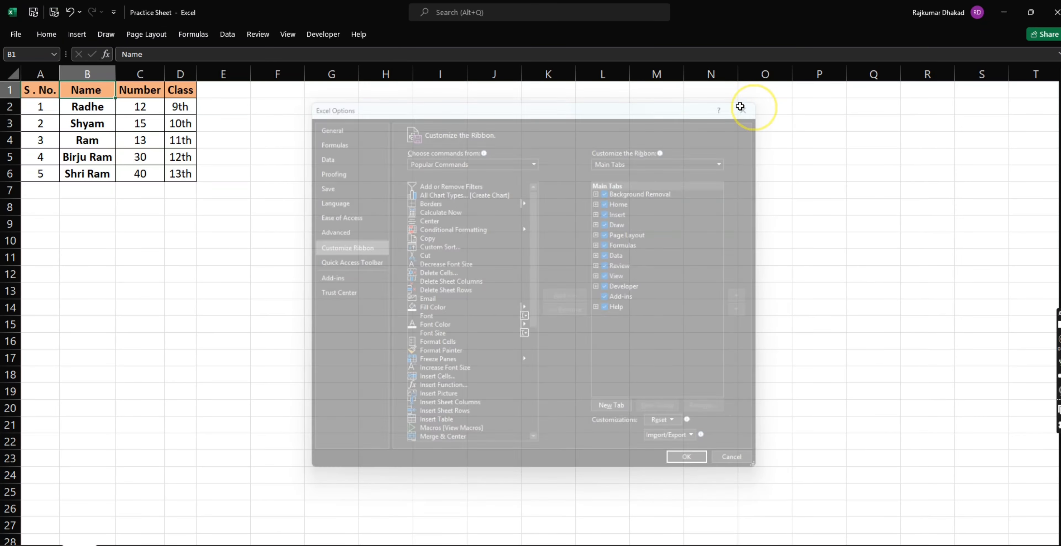
# Turn off the Collapse the Ribbon option to keep the commands permanently displayed above the sheet
pyautogui.rightClick(112, 36)
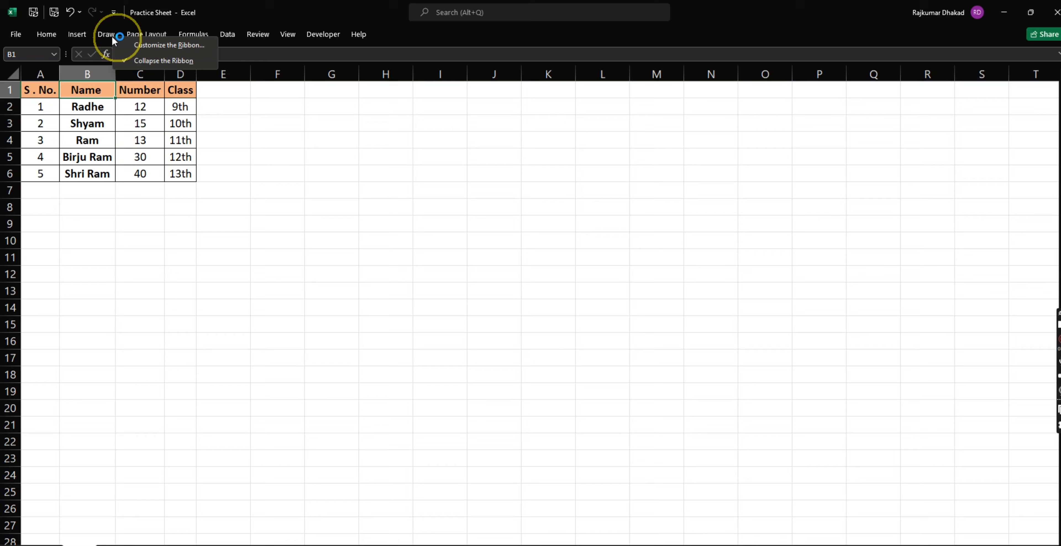
pyautogui.click(147, 60)
pyautogui.click(263, 178)
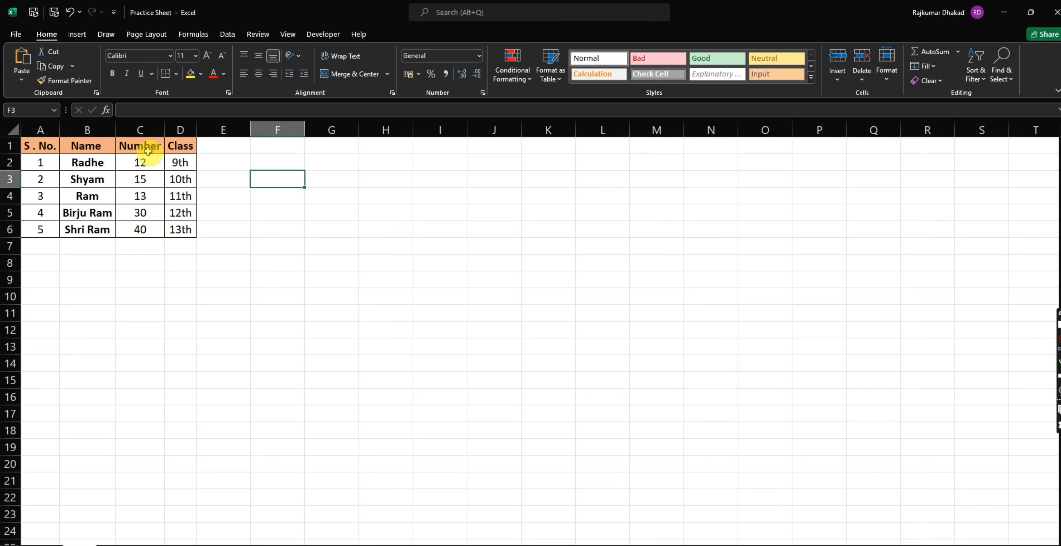
# Increase the font size of the Name header in cell B1 to 18
pyautogui.click(86, 146)
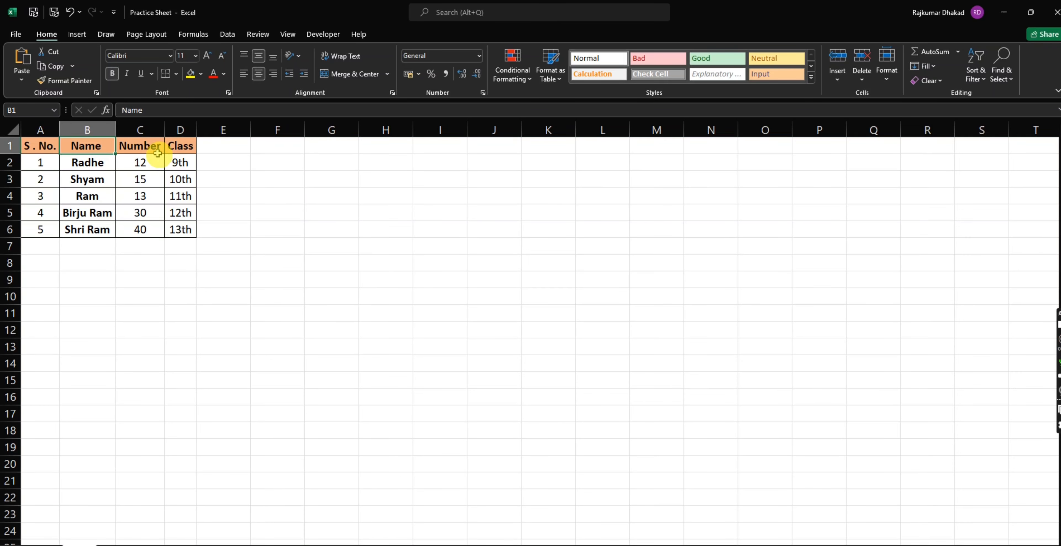
pyautogui.click(208, 58)
pyautogui.click(208, 58)
pyautogui.click(208, 58)
pyautogui.click(208, 58)
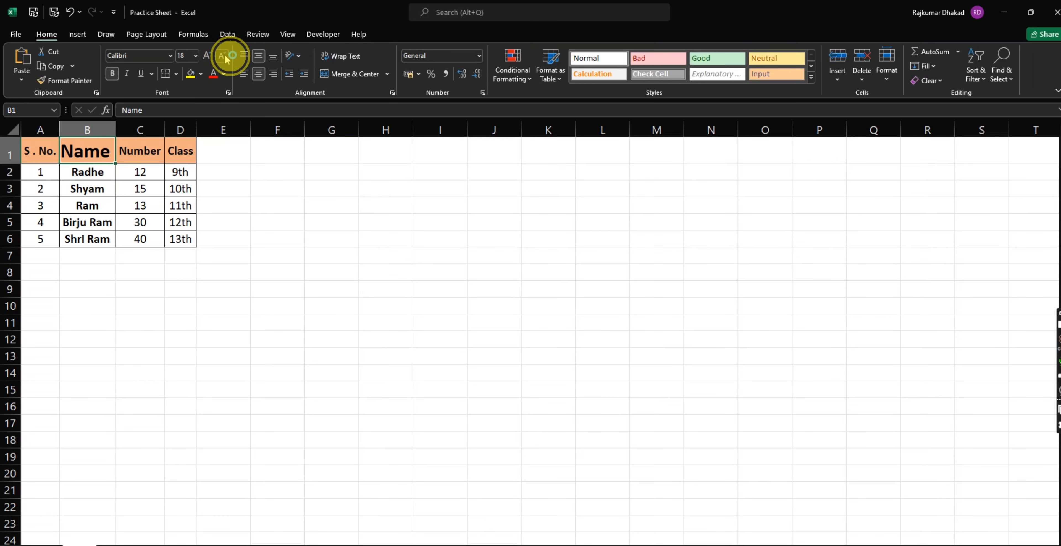
# Decrease the font size of the Name header in cell B1 to 11
pyautogui.click(222, 57)
pyautogui.click(223, 56)
pyautogui.click(222, 56)
pyautogui.click(222, 56)
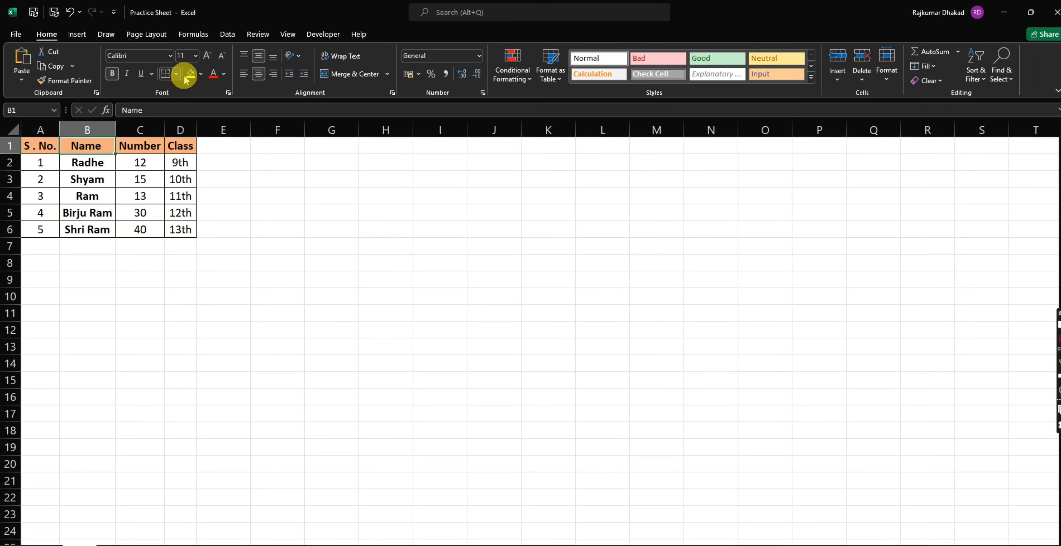
# Toggle bold off and on for the Name header, and examine the fill and font color palettes
pyautogui.click(118, 73)
pyautogui.click(118, 73)
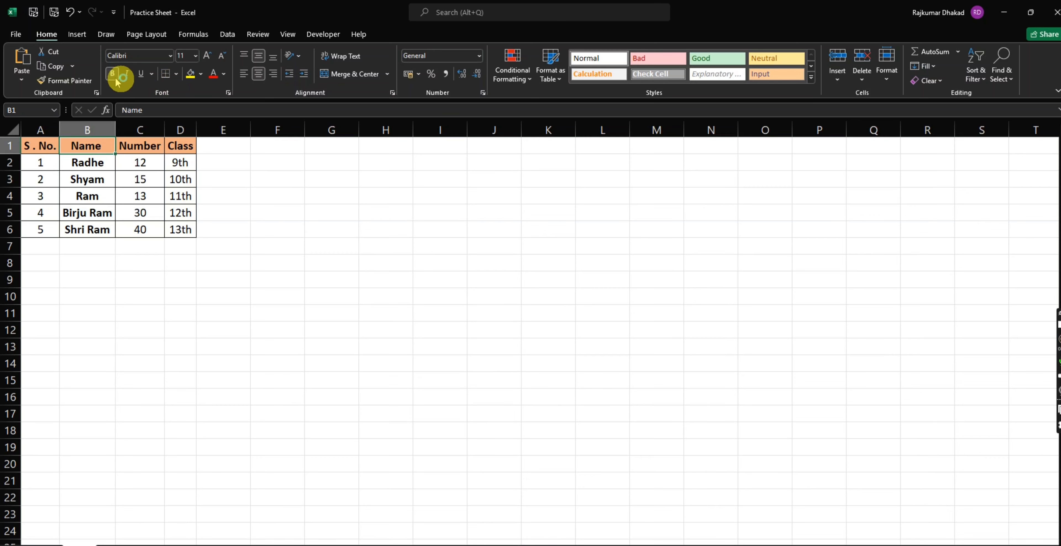
pyautogui.click(201, 74)
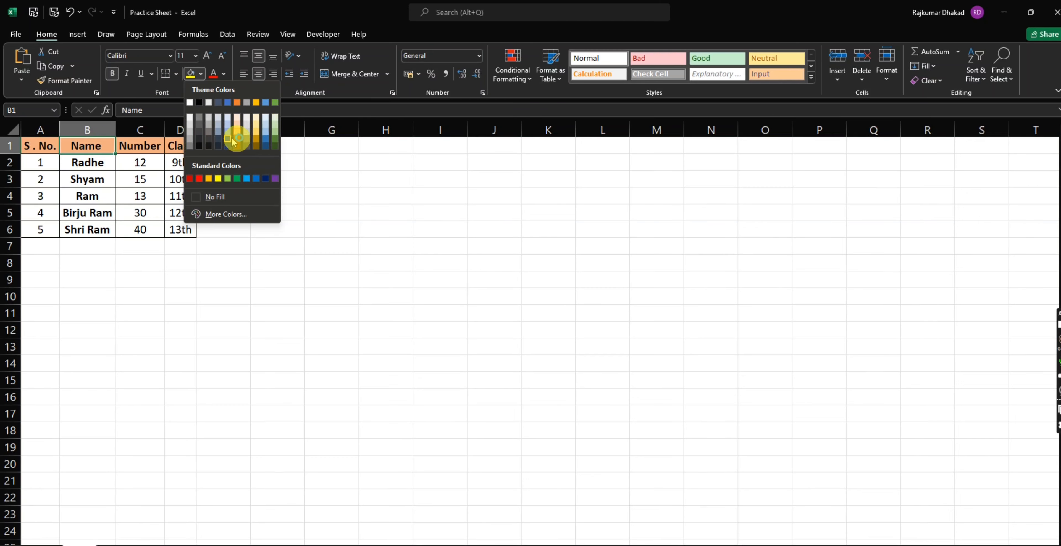
pyautogui.click(224, 74)
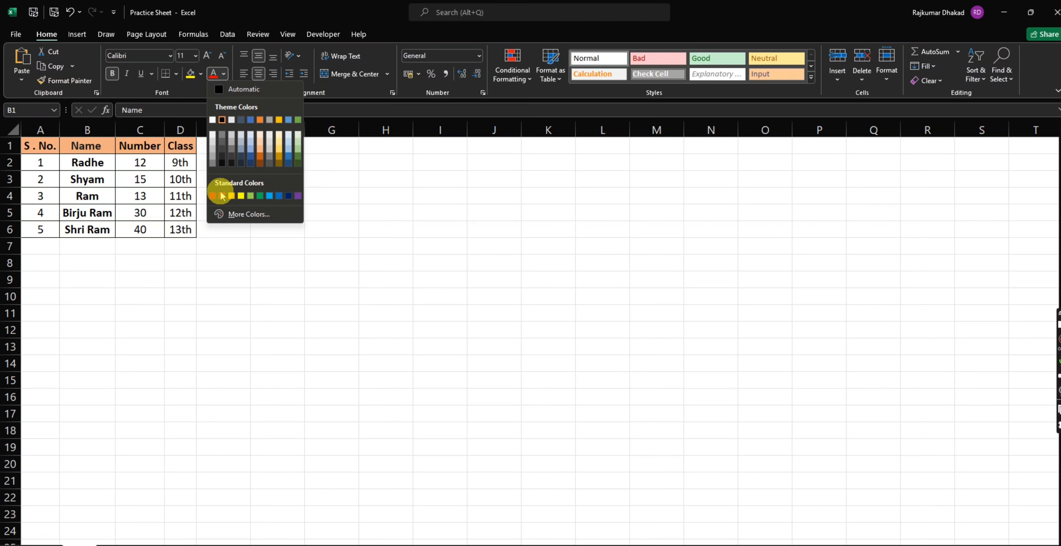
pyautogui.click(150, 163)
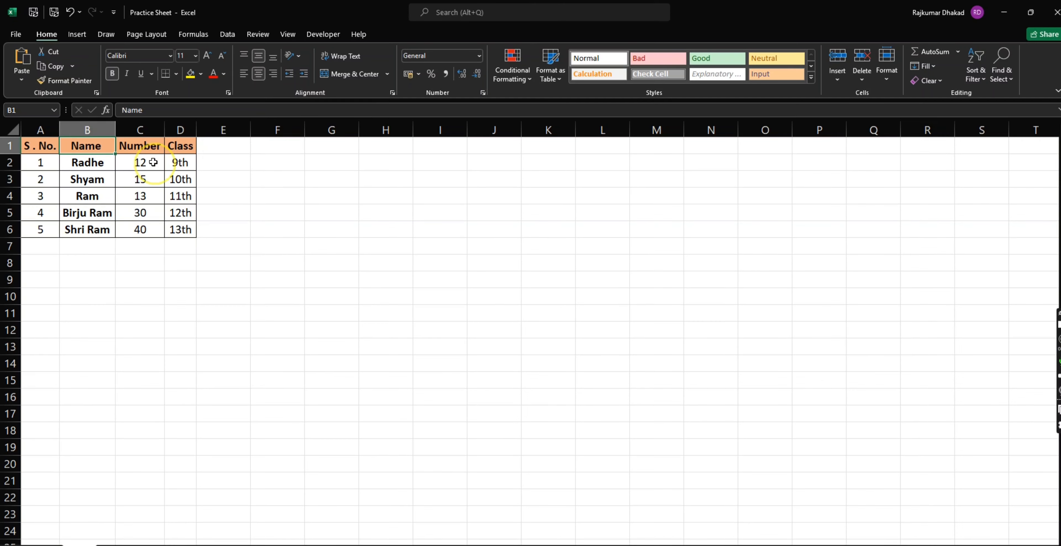
# Try angling the Name header in cell B1 counterclockwise and clockwise, and restore its horizontal orientation
pyautogui.click(257, 56)
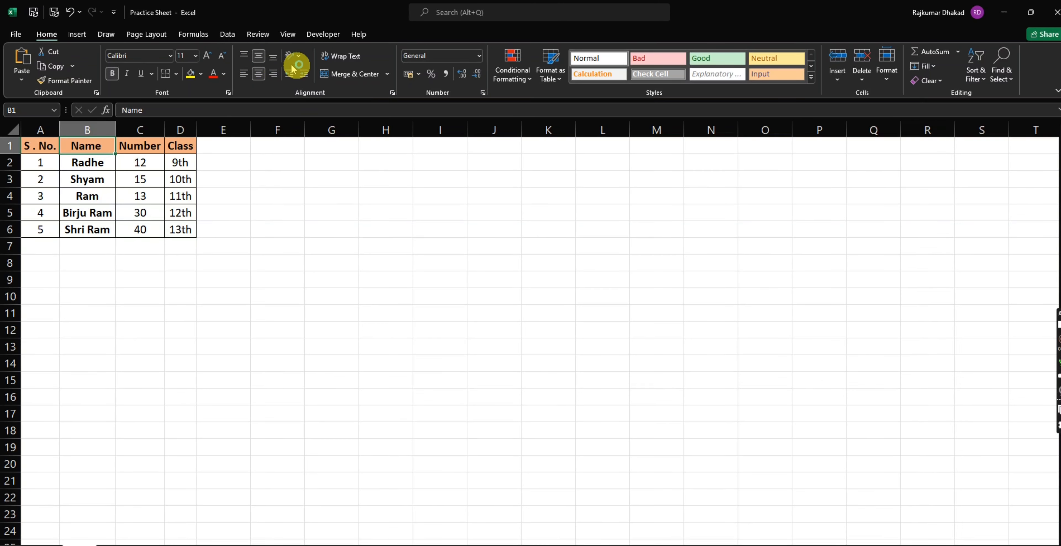
pyautogui.click(299, 58)
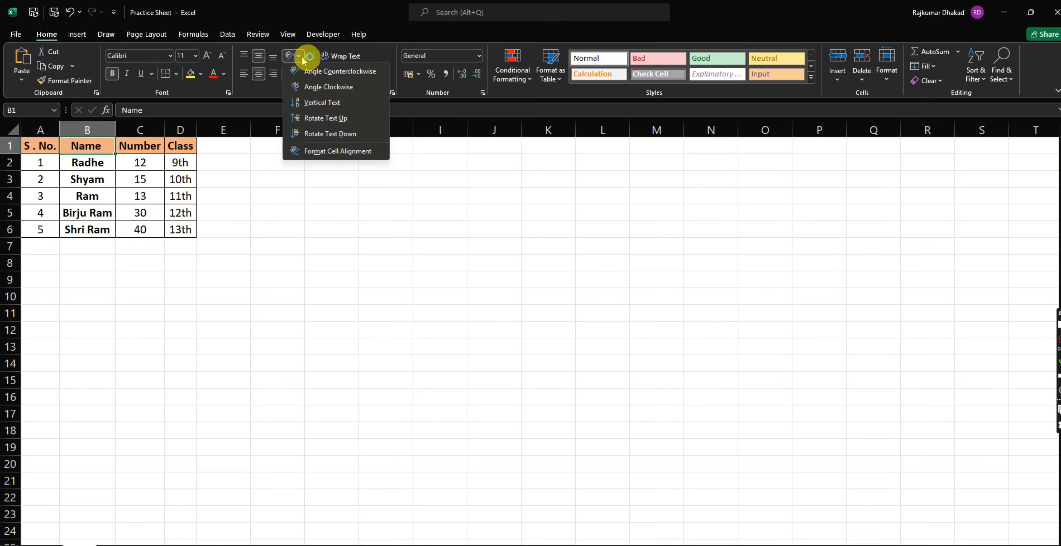
pyautogui.click(325, 71)
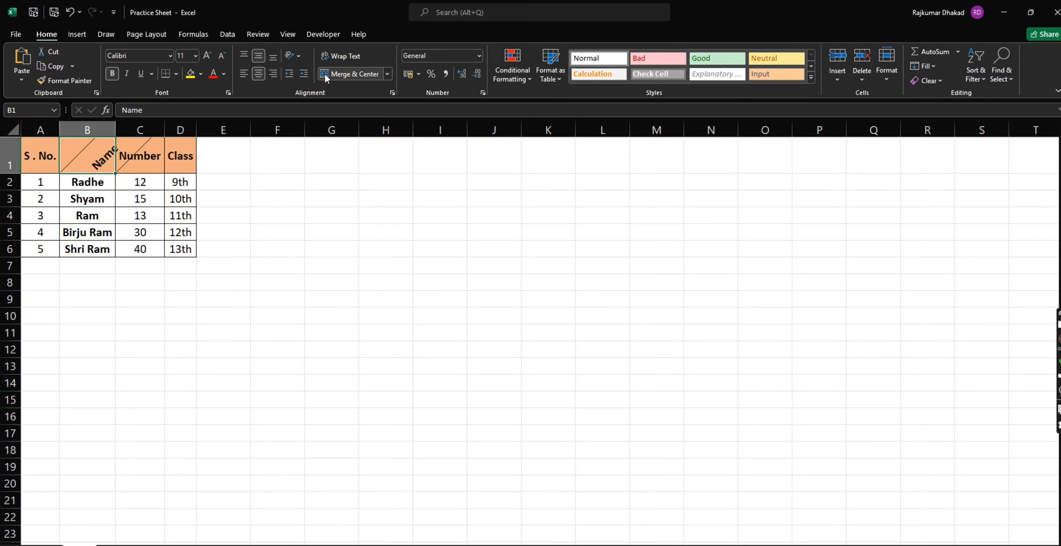
pyautogui.click(295, 57)
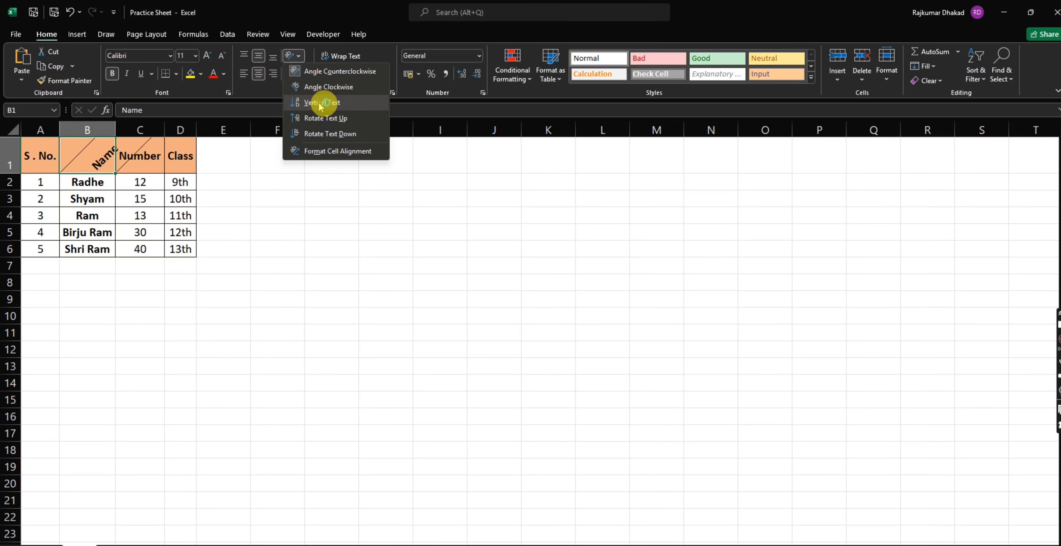
pyautogui.click(313, 87)
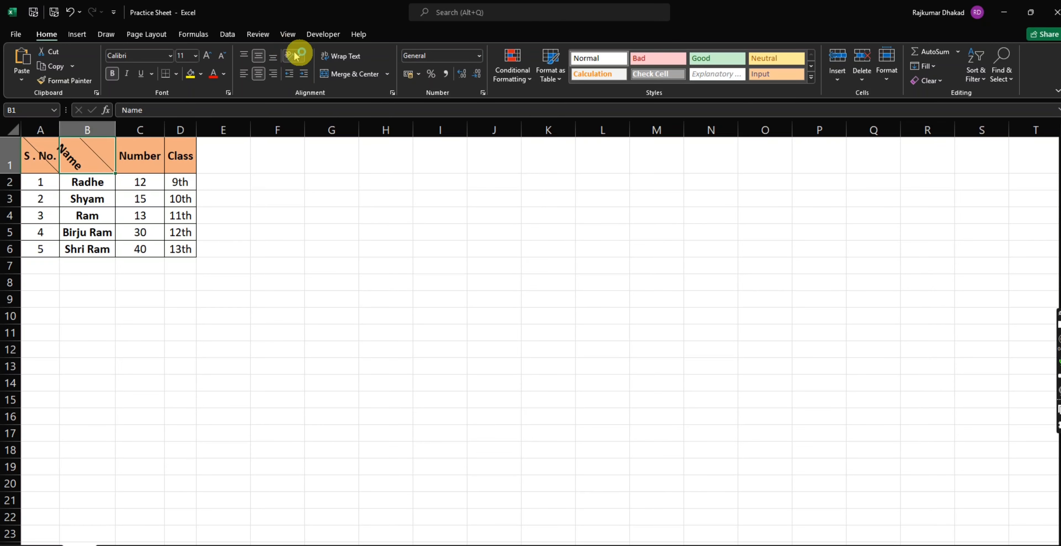
pyautogui.click(295, 57)
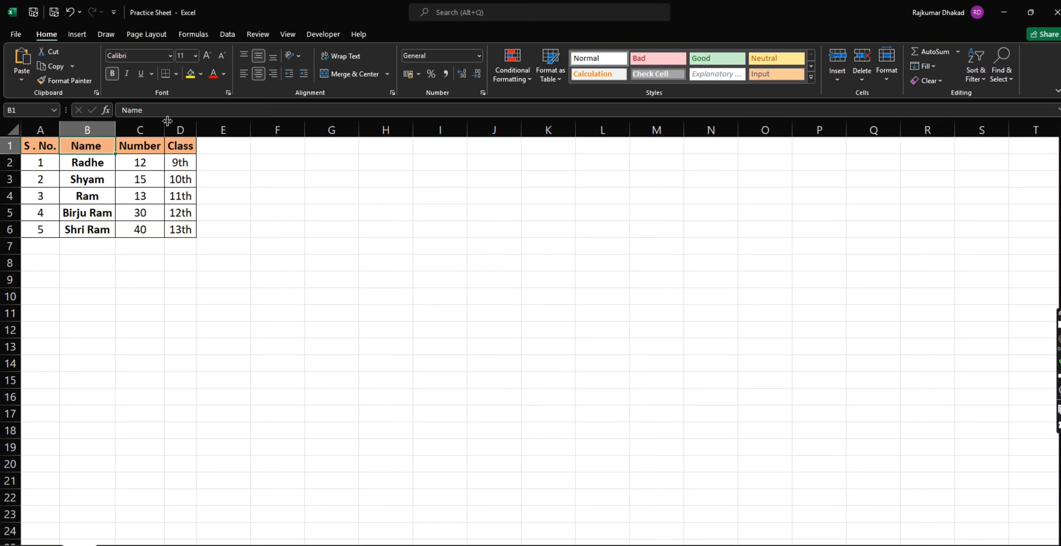
# Replace the Name header in B1 with the long text "kfsdkafjaljsf;lalkjf", wrap it within the cell, and undo both changes
pyautogui.write('kfsdkafjaljsf;lalkjf')
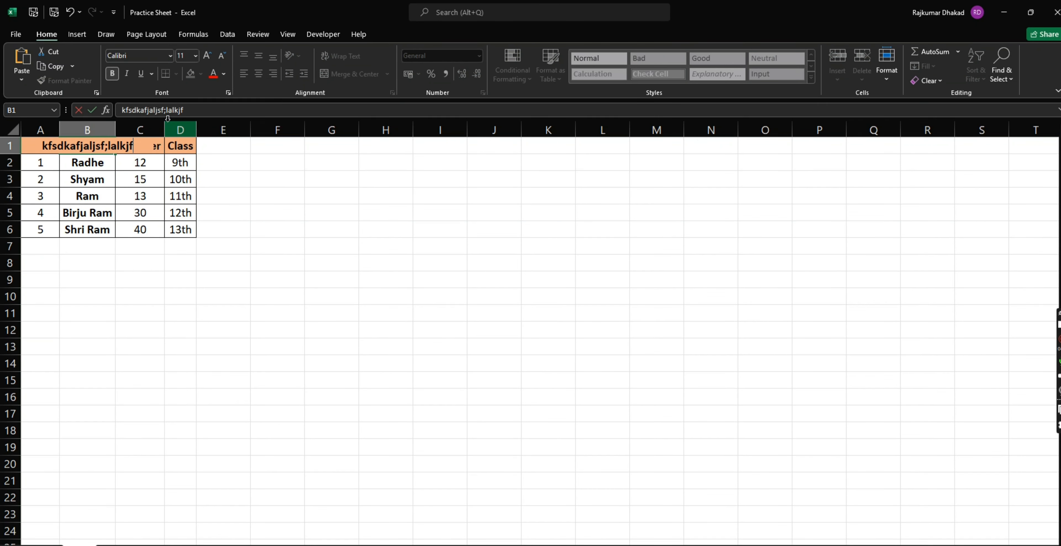
pyautogui.press('Return')
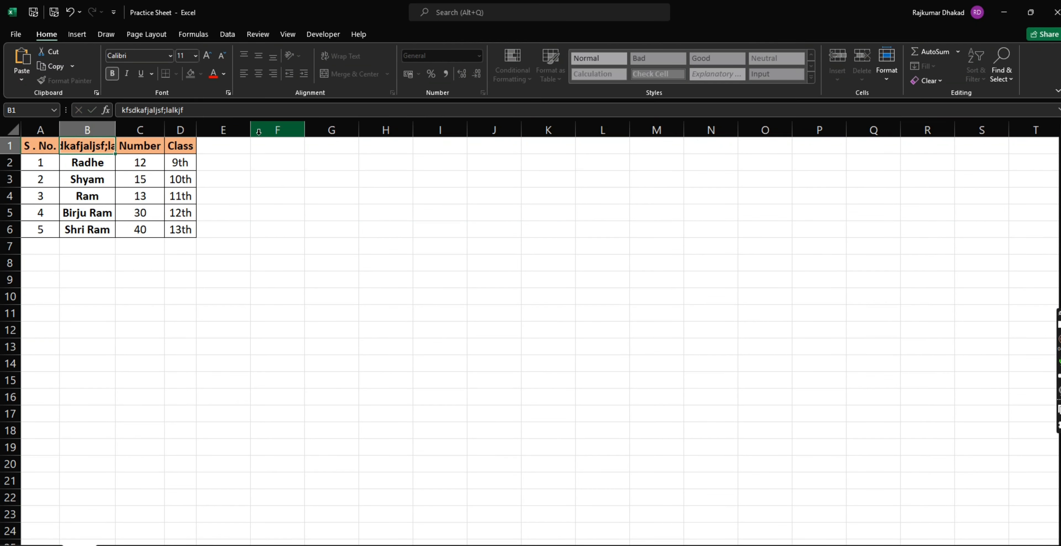
pyautogui.press('Up')
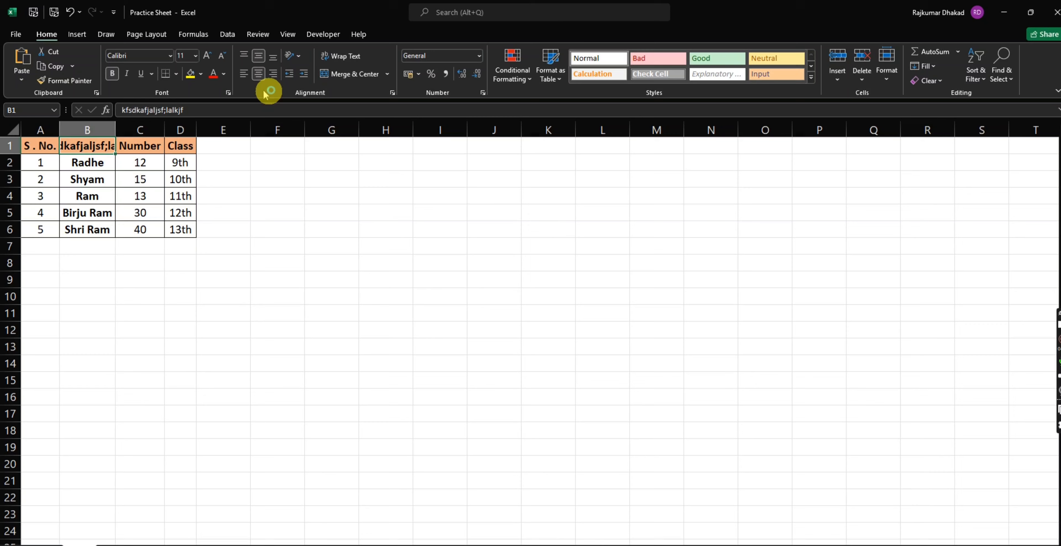
pyautogui.click(355, 55)
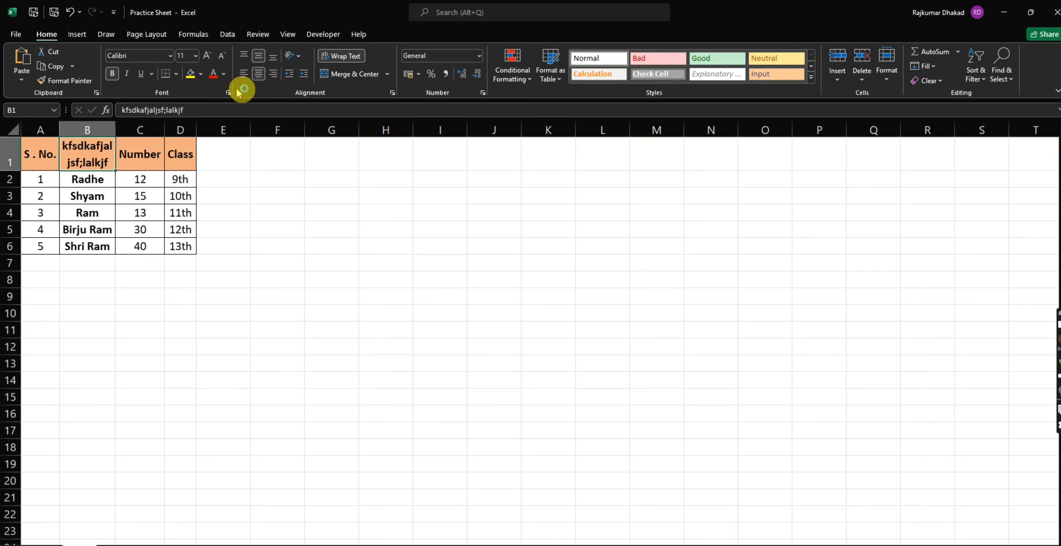
pyautogui.hotkey('ctrl', 'z')
pyautogui.hotkey('ctrl', 'z')
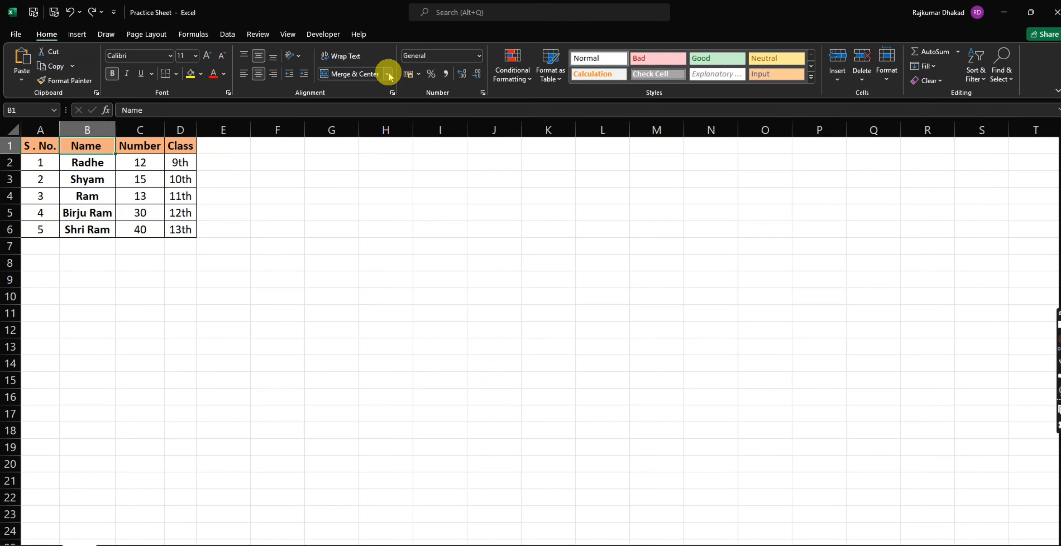
# Merge and center the Name and Number header cells B1:C1, accepting the loss of the second value, and undo the merge
pyautogui.keyDown('shift'); pyautogui.click(148, 143); pyautogui.keyUp('shift')
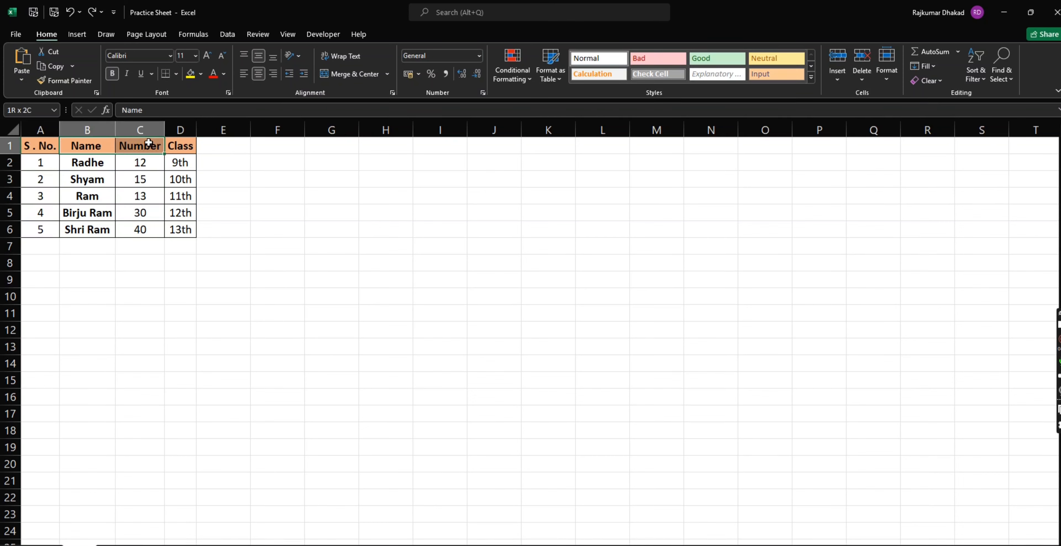
pyautogui.press('alt')
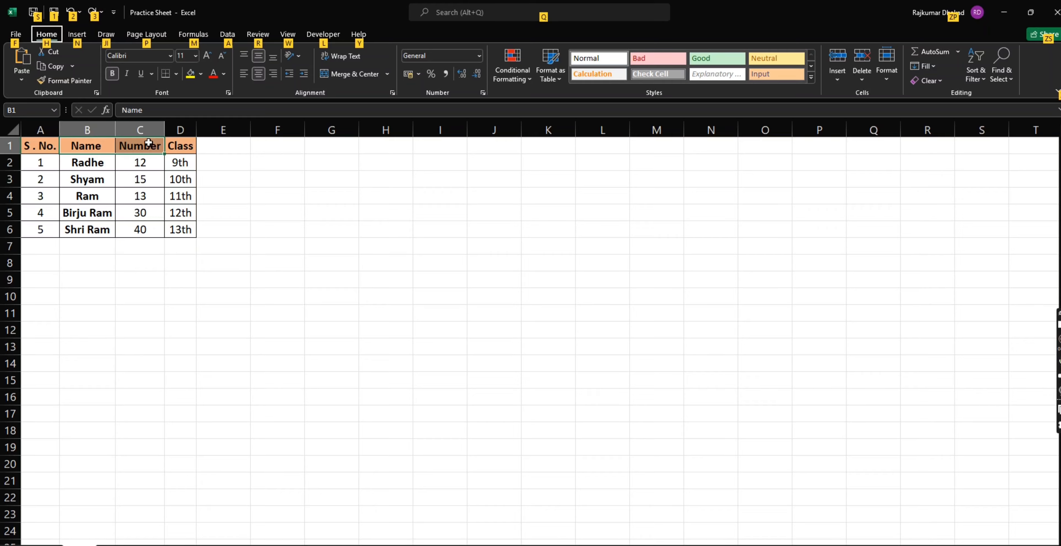
pyautogui.press('h')
pyautogui.press('m')
pyautogui.press('c')
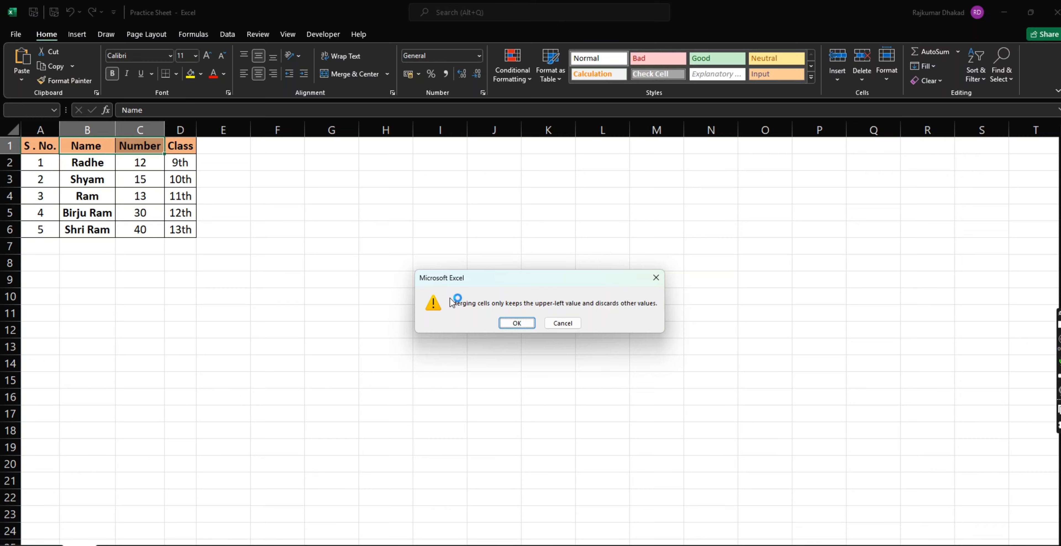
pyautogui.click(519, 323)
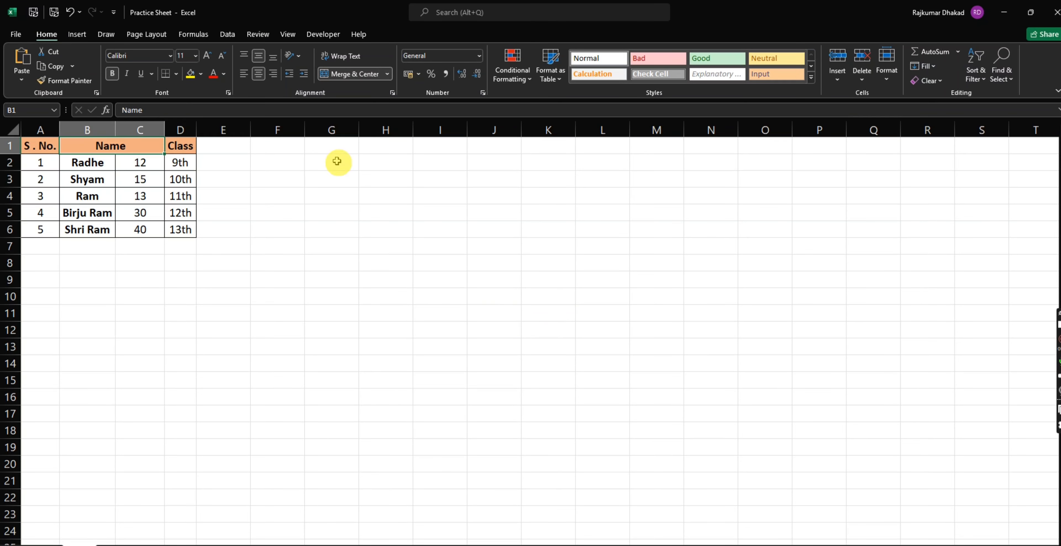
pyautogui.hotkey('ctrl', 'z')
pyautogui.click(333, 190)
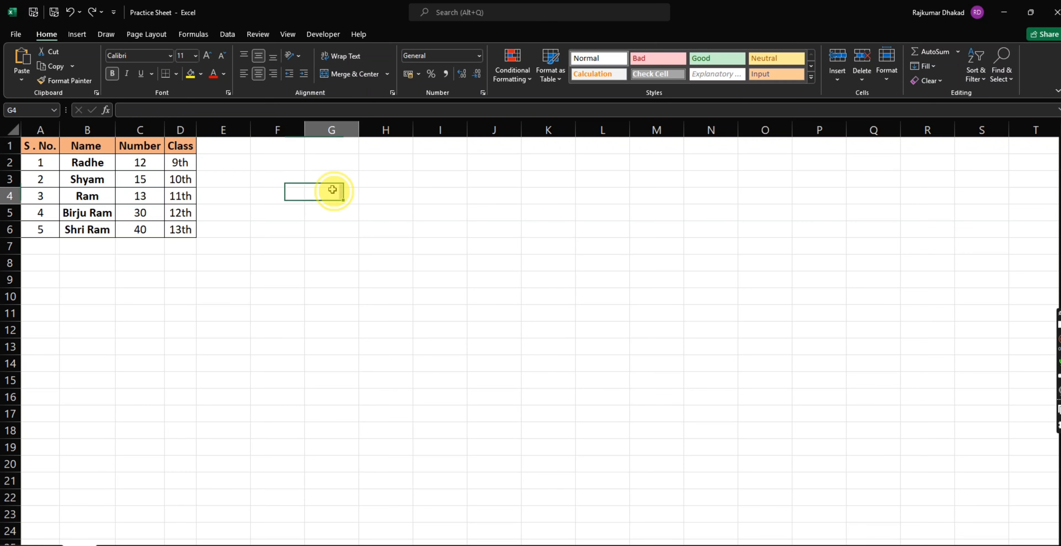
# Examine the number formats available for the Number header in cell C1 without applying one
pyautogui.click(140, 146)
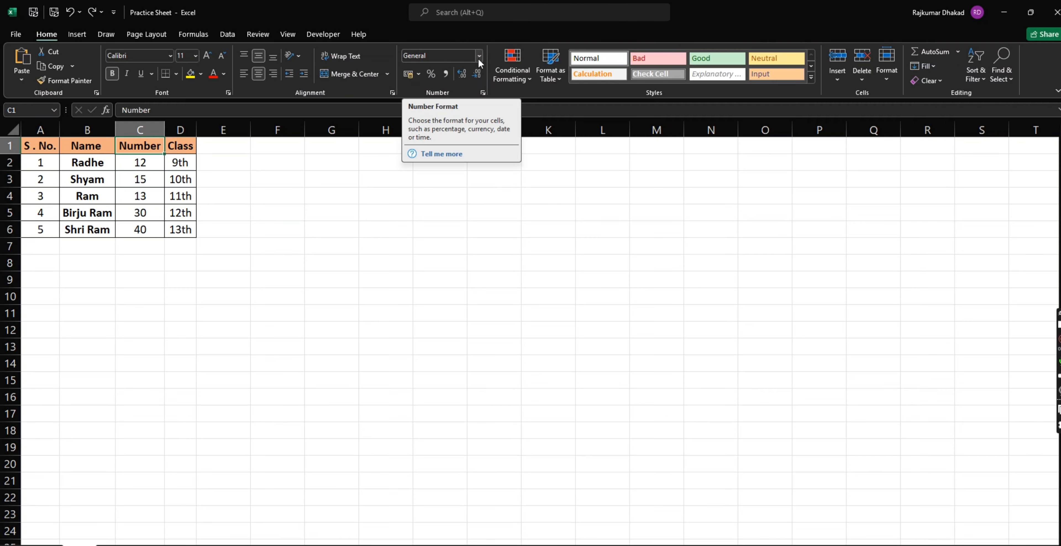
pyautogui.click(479, 59)
pyautogui.click(479, 60)
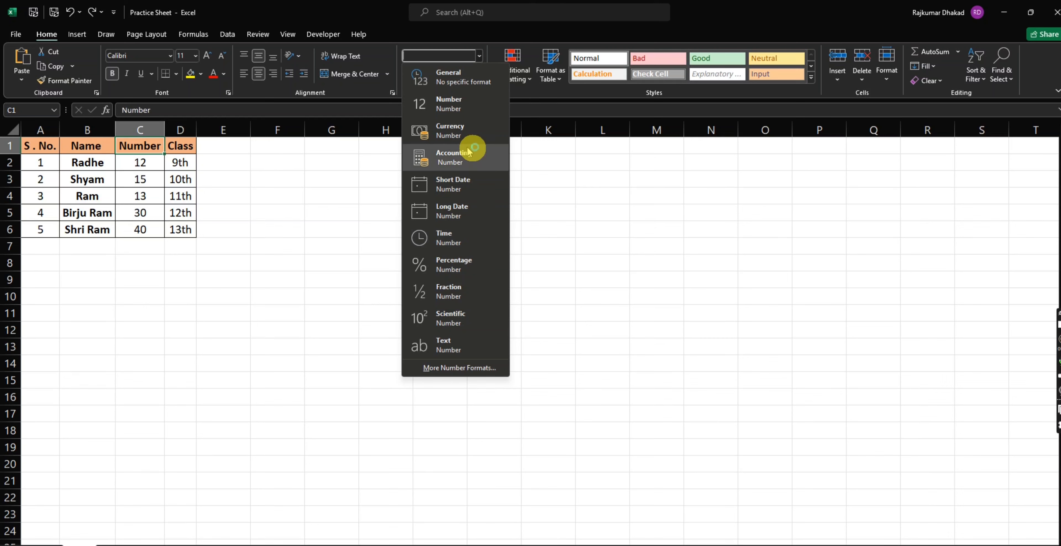
pyautogui.click(315, 267)
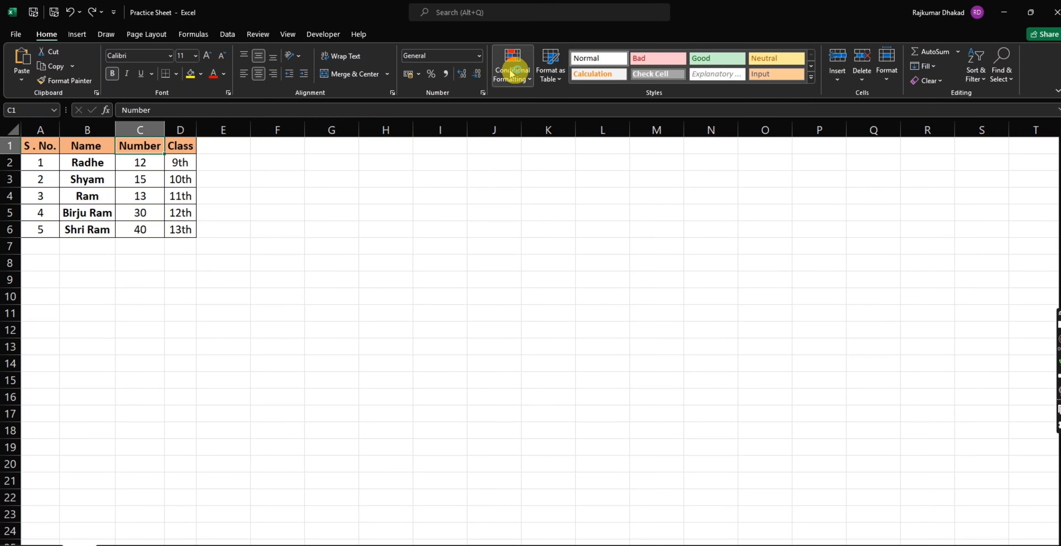
# Examine the conditional formatting rules and the gallery of table styles without applying any
pyautogui.click(522, 82)
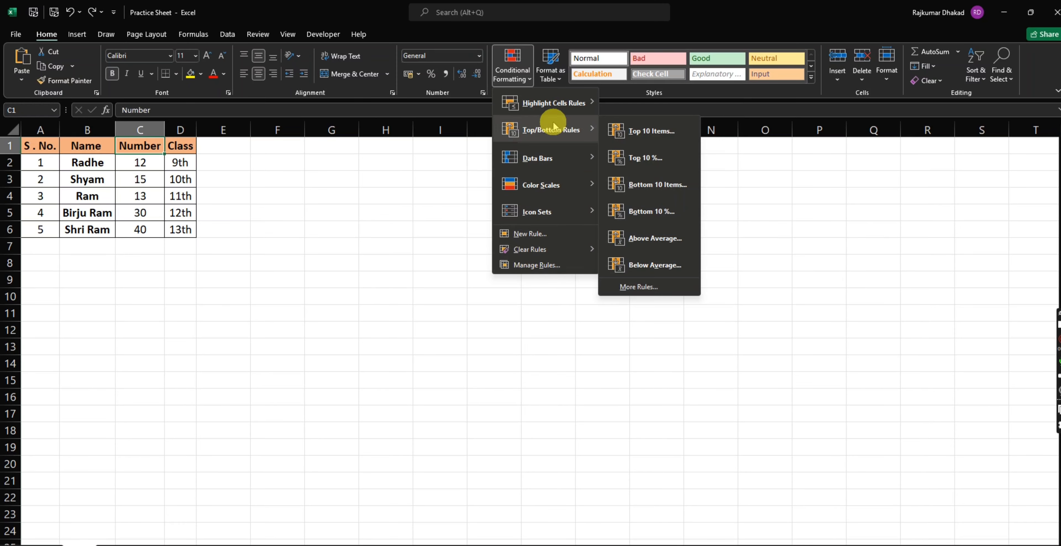
pyautogui.click(561, 78)
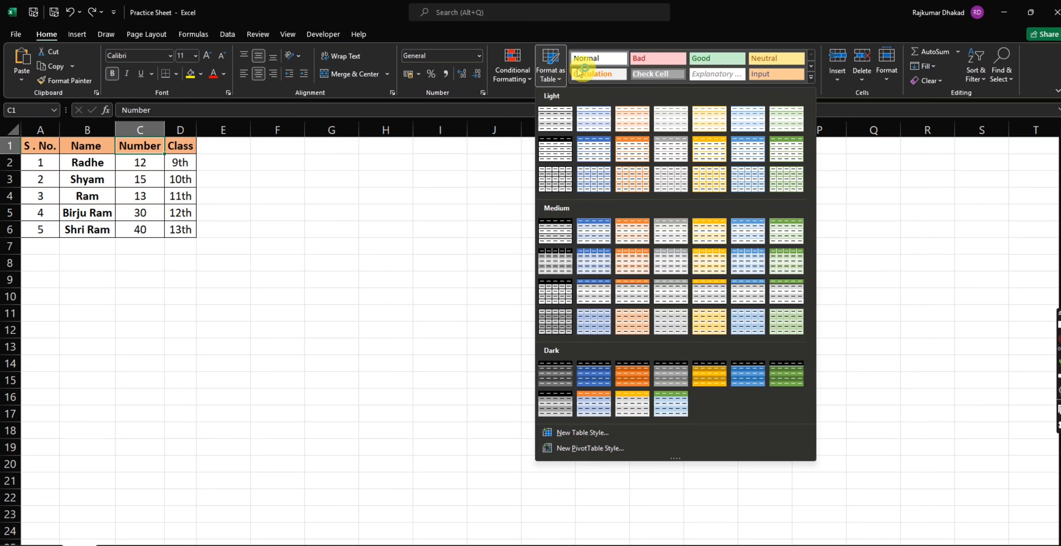
pyautogui.click(438, 161)
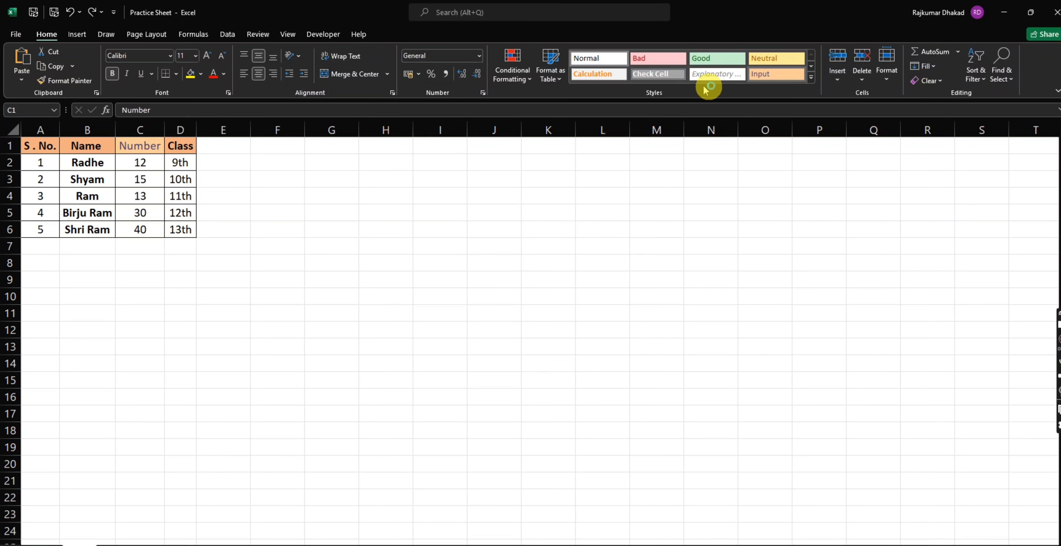
# Apply the Good cell style to the Number header in C1 and undo it
pyautogui.click(718, 63)
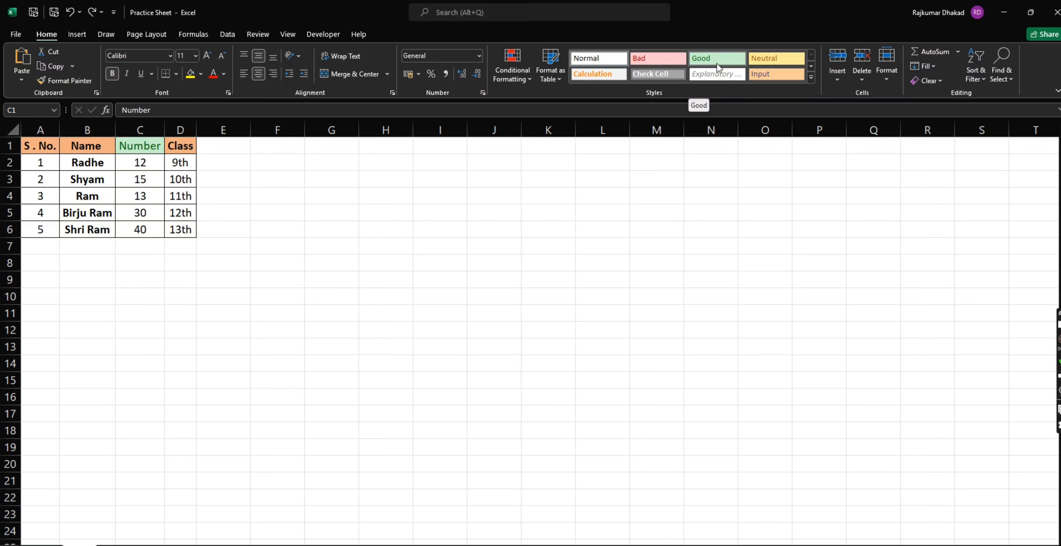
pyautogui.hotkey('ctrl', 'z')
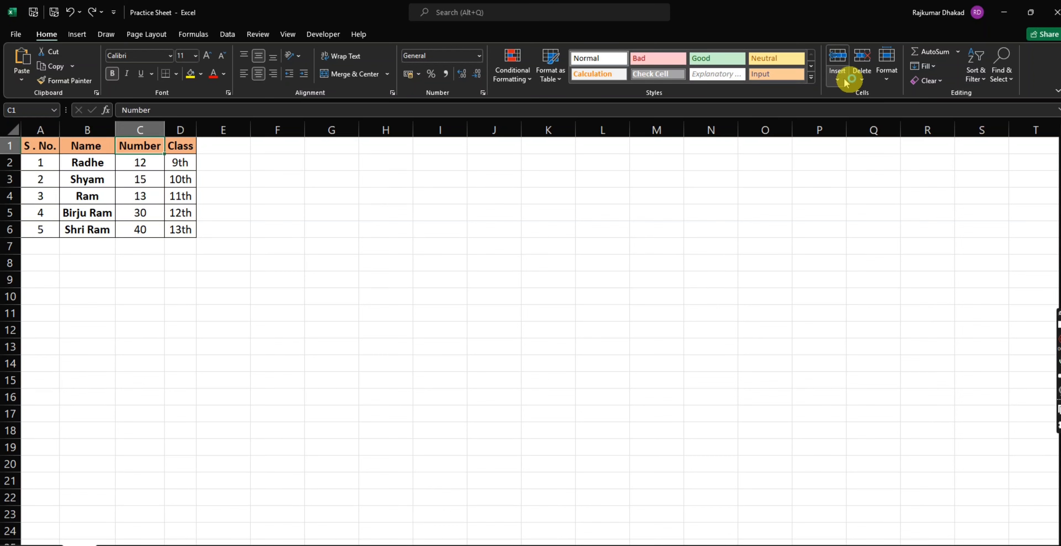
# Examine the options for inserting and deleting cells, sheet rows, sheet columns and sheets without using any
pyautogui.click(836, 81)
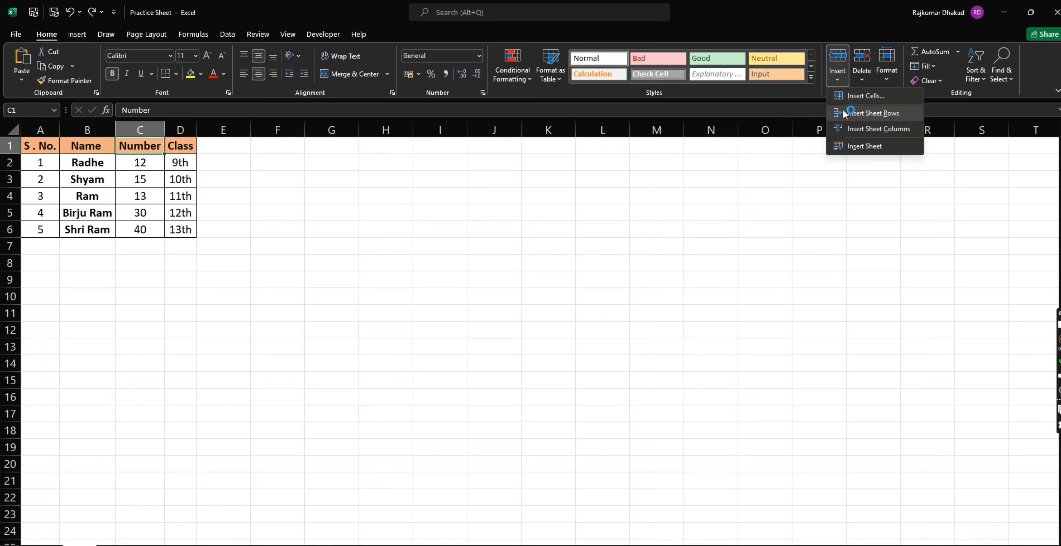
pyautogui.click(865, 80)
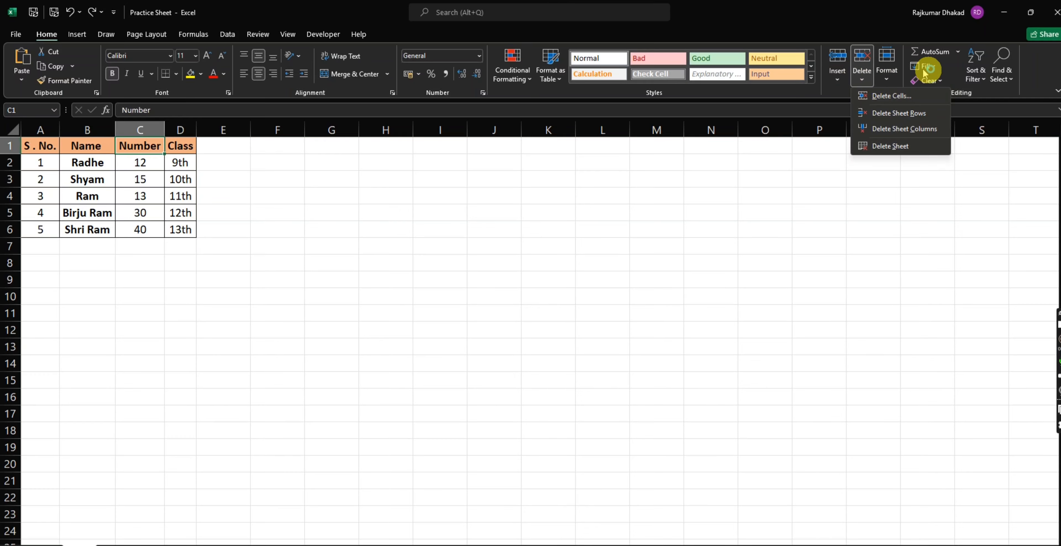
pyautogui.click(407, 219)
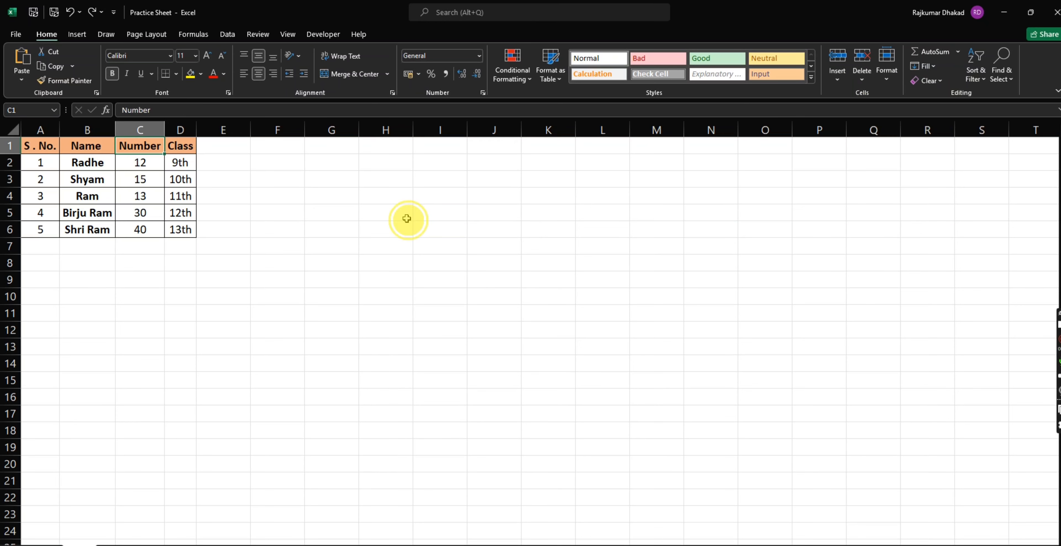
# Move the cell selection back and forth along the header row between A1 and D1, ending on C1
pyautogui.press('Left')
pyautogui.press('Left')
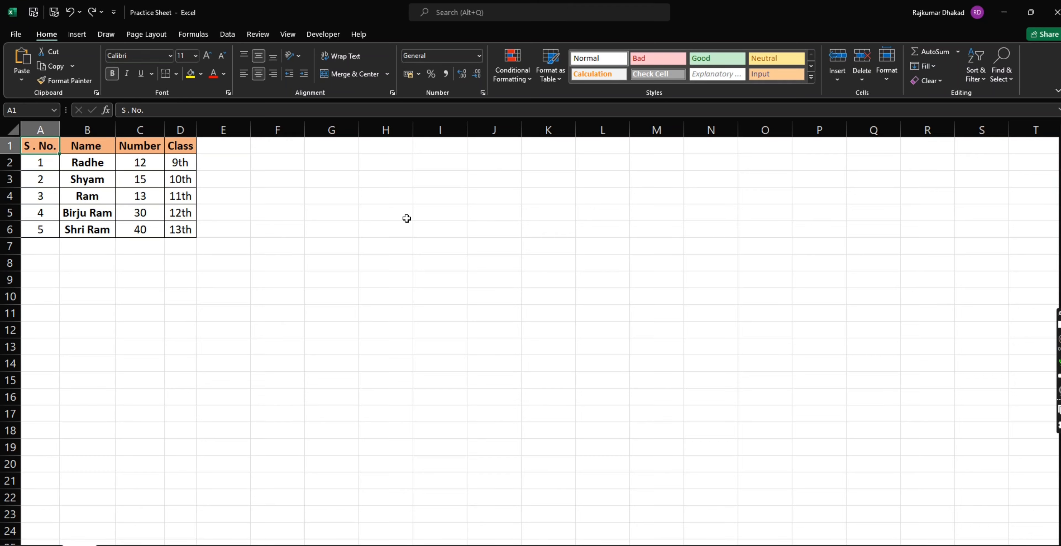
pyautogui.press('Right')
pyautogui.press('Right')
pyautogui.press('Right')
pyautogui.press('Left')
pyautogui.press('Left')
pyautogui.press('Left')
pyautogui.press('Right')
pyautogui.press('Right')
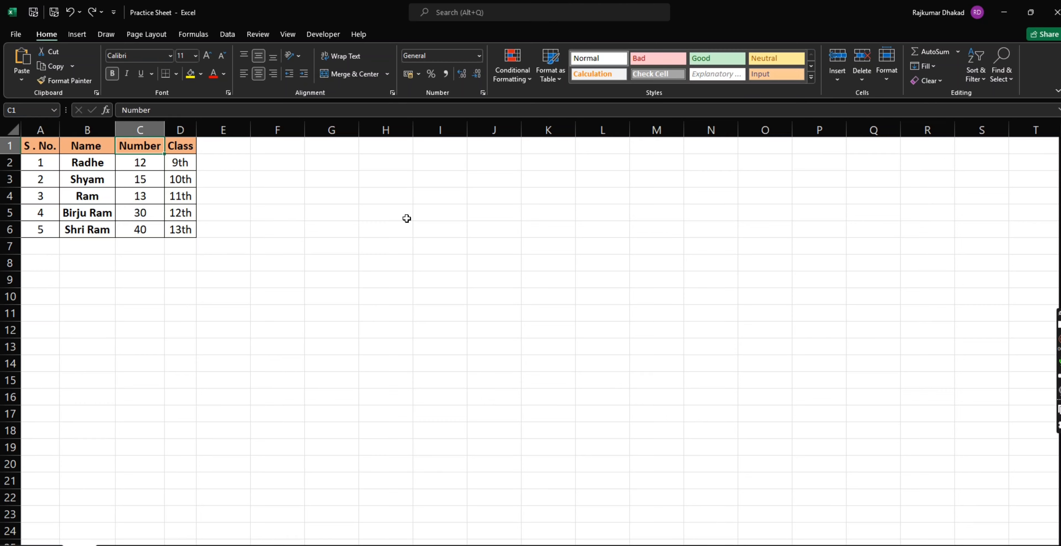
# Move the selection down the Number column to C8 and back up to the empty cell C7 under the table
pyautogui.press('Down')
pyautogui.press('Down')
pyautogui.press('Down')
pyautogui.press('Down')
pyautogui.press('Down')
pyautogui.press('Down')
pyautogui.press('Down')
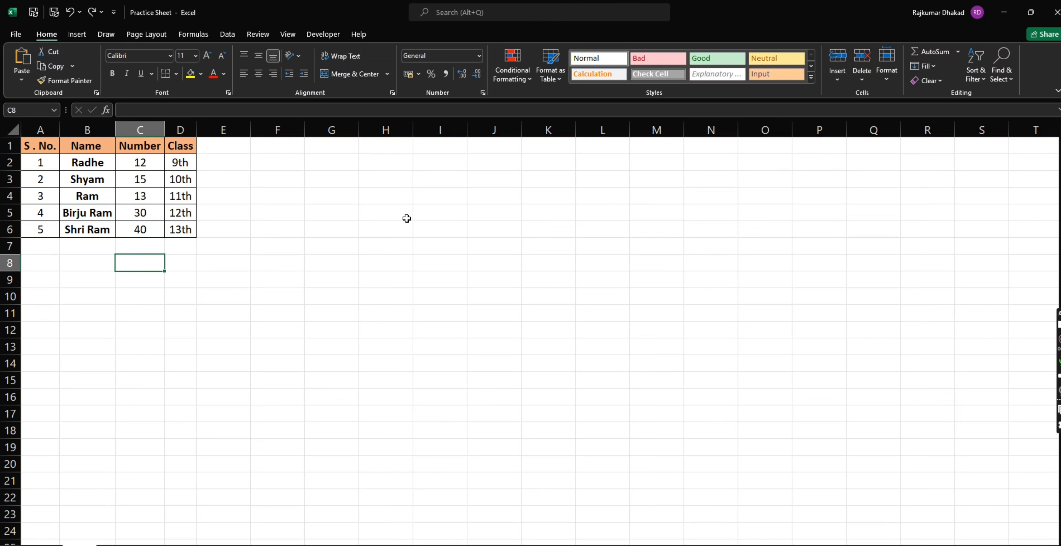
pyautogui.press('Up')
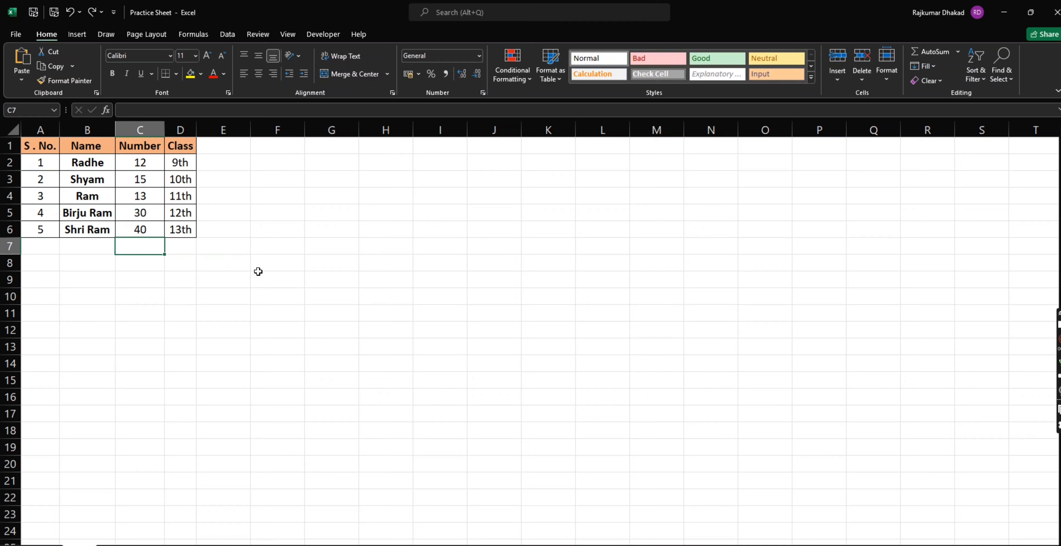
pyautogui.click(142, 109)
pyautogui.click(122, 108)
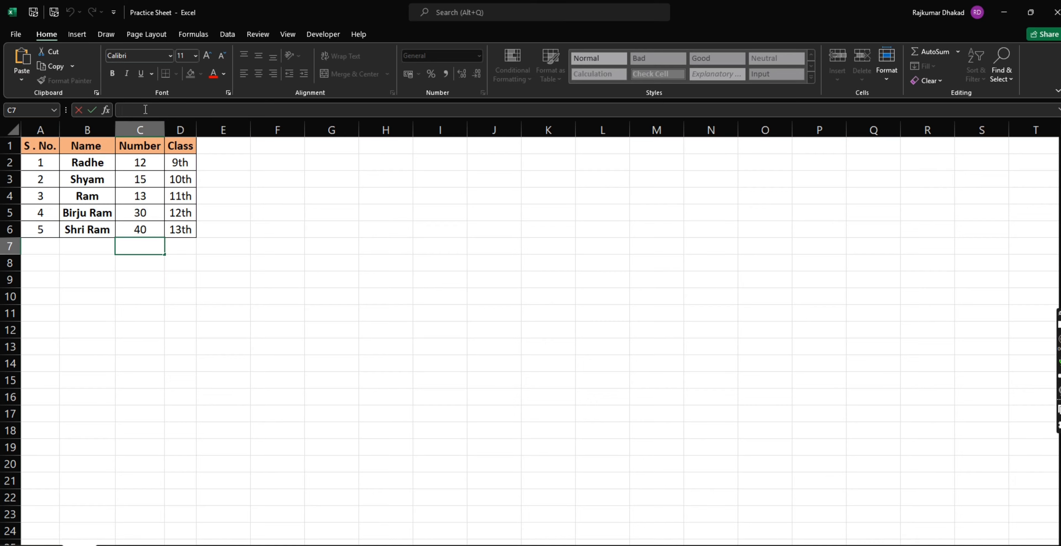
pyautogui.click(139, 242)
pyautogui.click(145, 247)
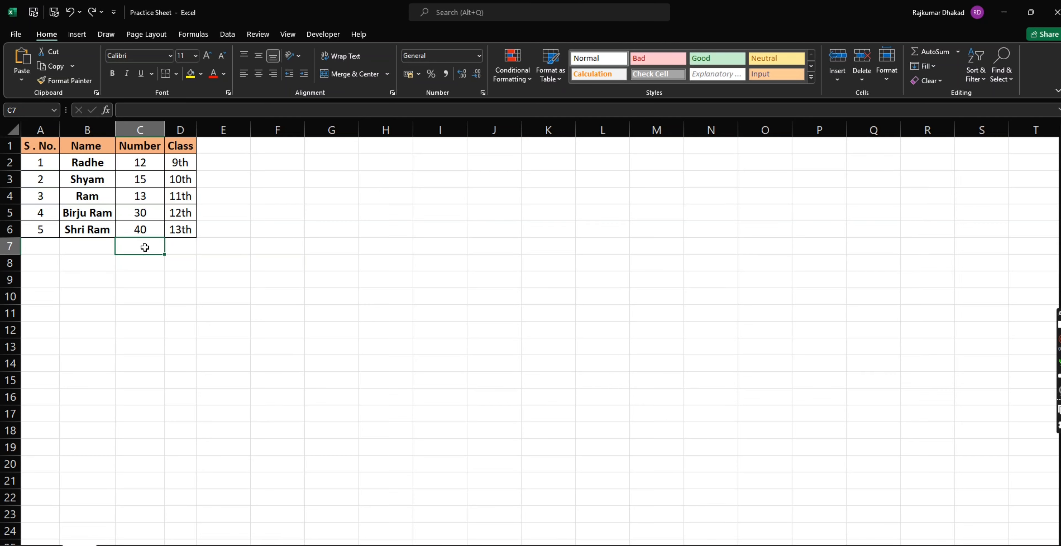
# Enter the formula =SUM(C2,C3) in C7 to add the first two Number values
pyautogui.write('=')
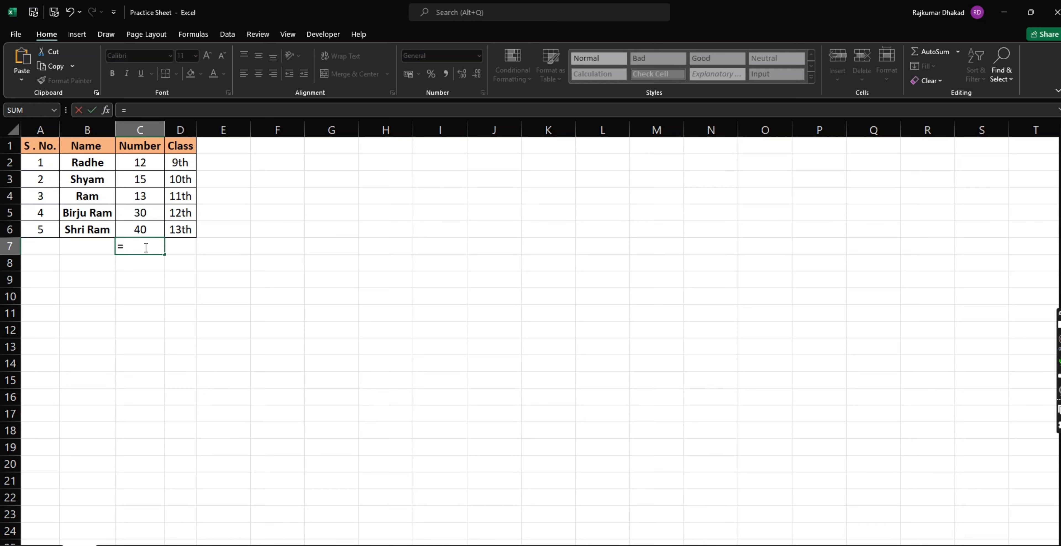
pyautogui.write('sum')
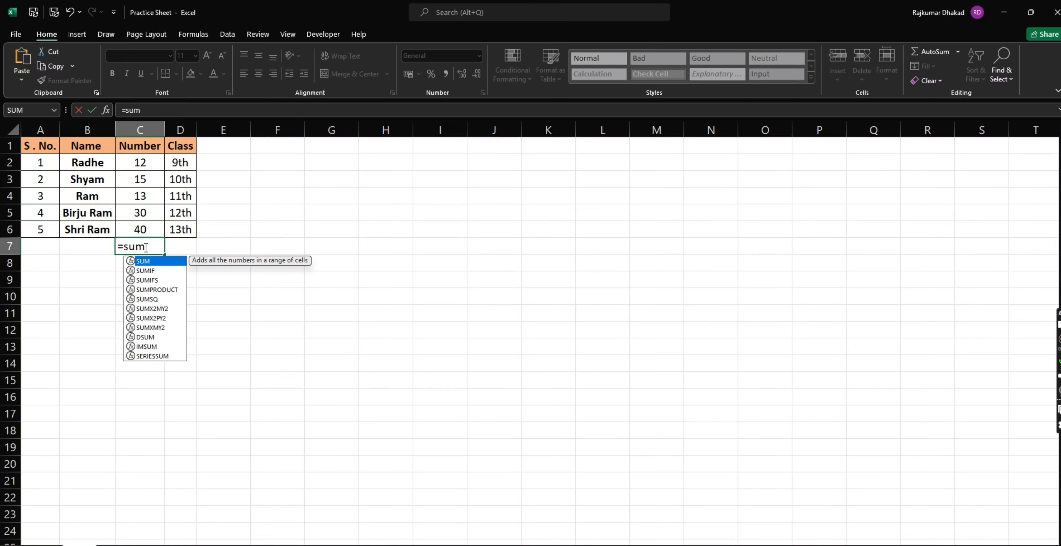
pyautogui.press('Tab')
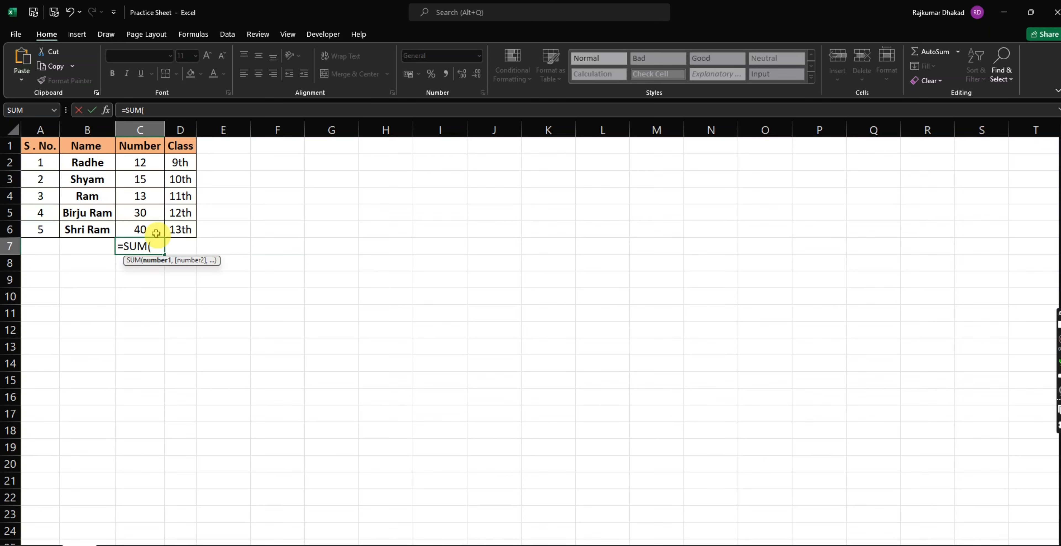
pyautogui.click(152, 163)
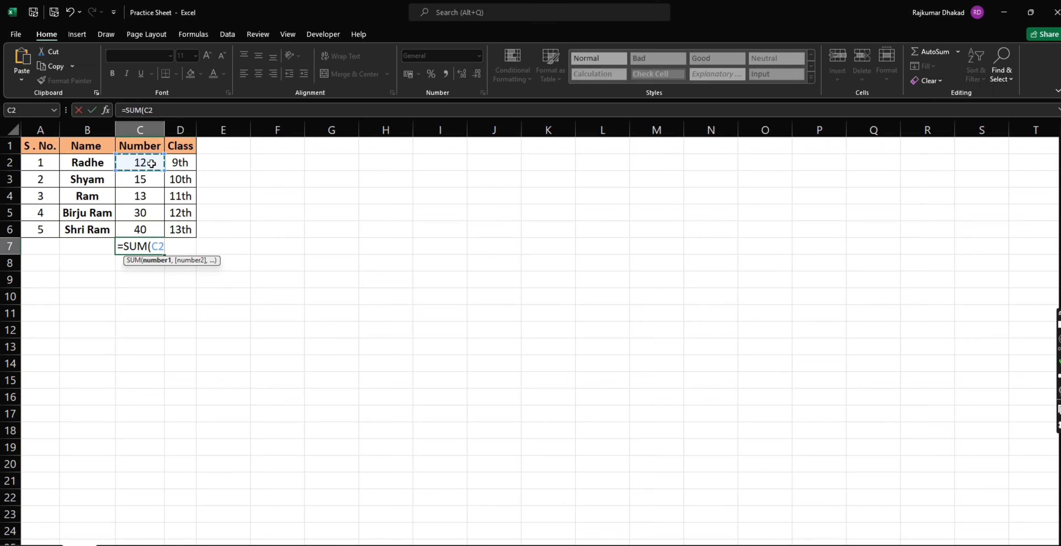
pyautogui.write(',')
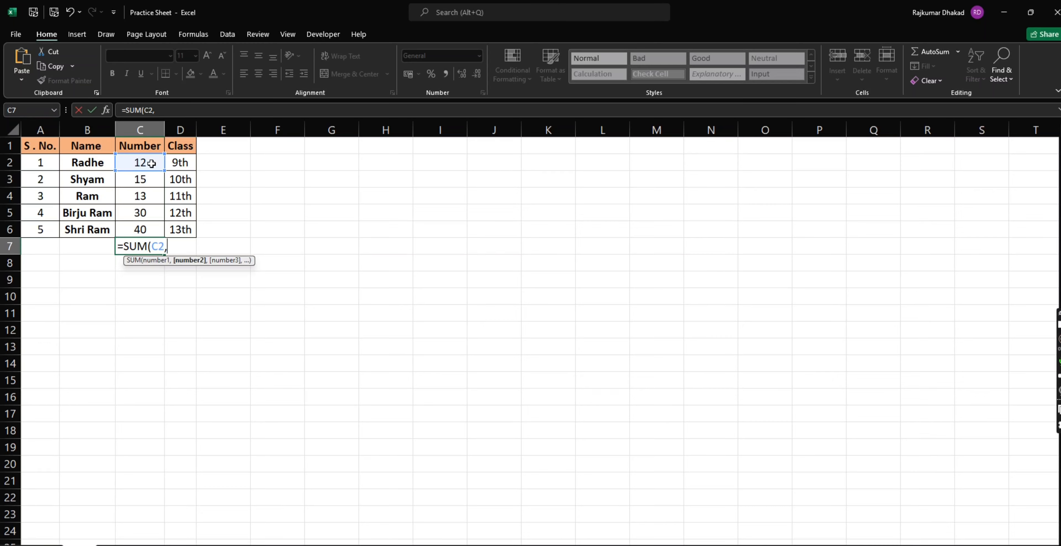
pyautogui.click(149, 181)
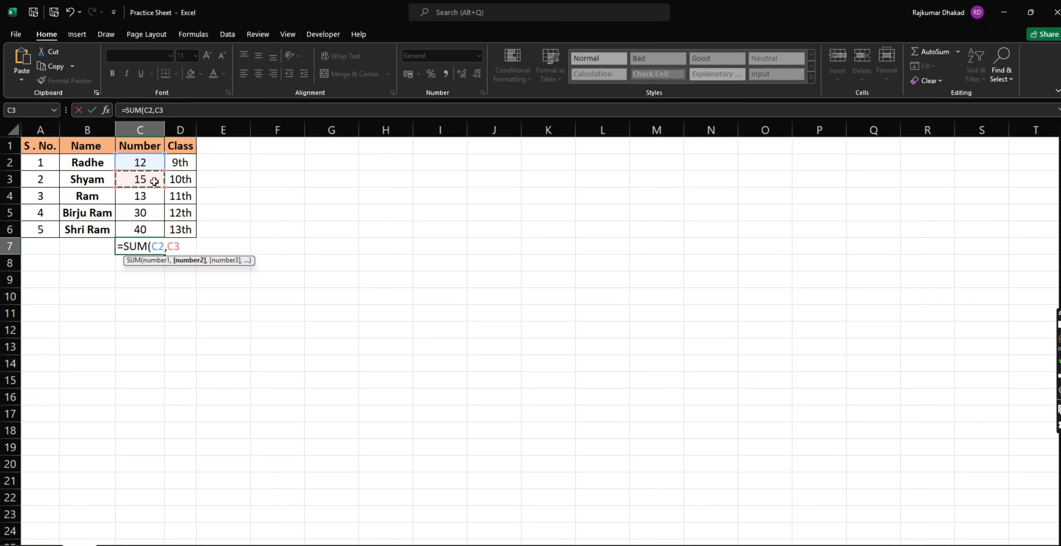
pyautogui.write(')')
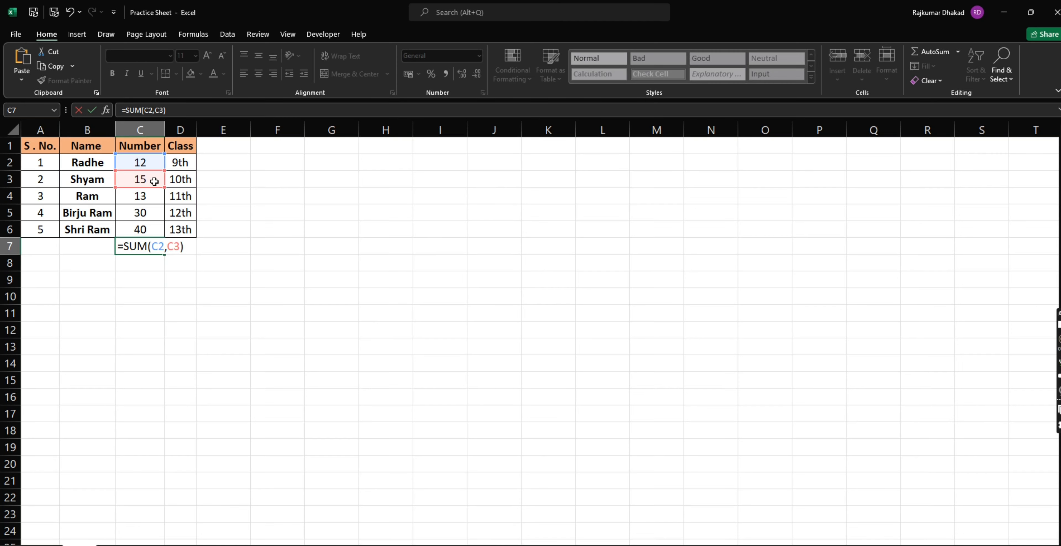
pyautogui.press('Return')
pyautogui.press('Up')
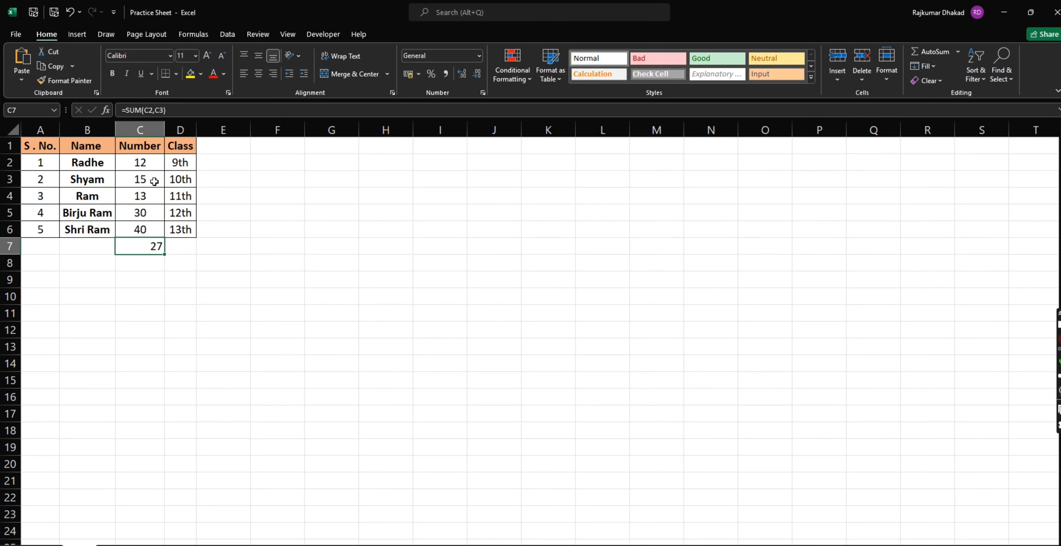
# Format the result in C7 as bold, horizontally centred and 14 pt
pyautogui.hotkey('ctrl', 'b')
pyautogui.press('alt')
pyautogui.press('h')
pyautogui.press('a')
pyautogui.press('c')
pyautogui.press('Up')
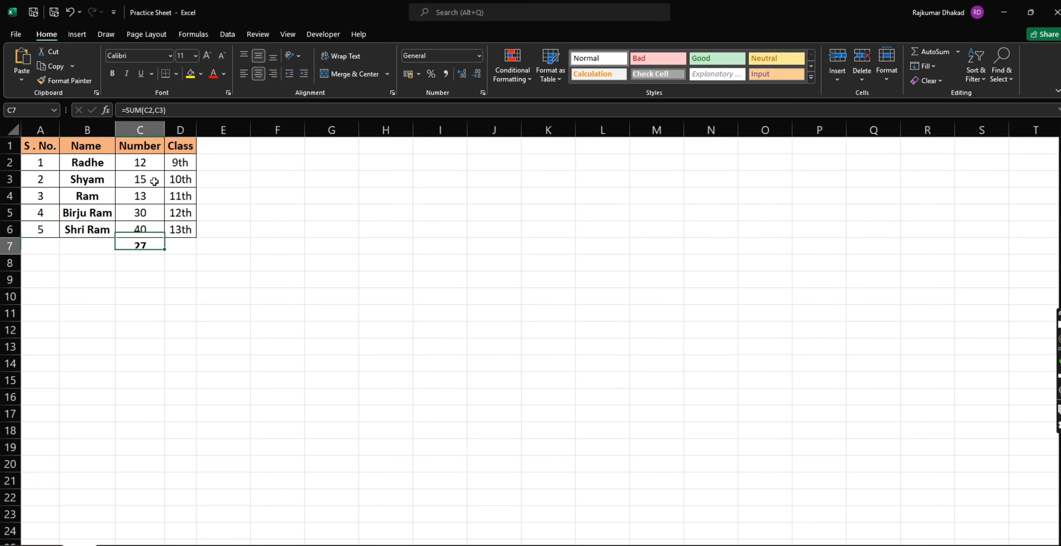
pyautogui.press('Down')
pyautogui.press('Up')
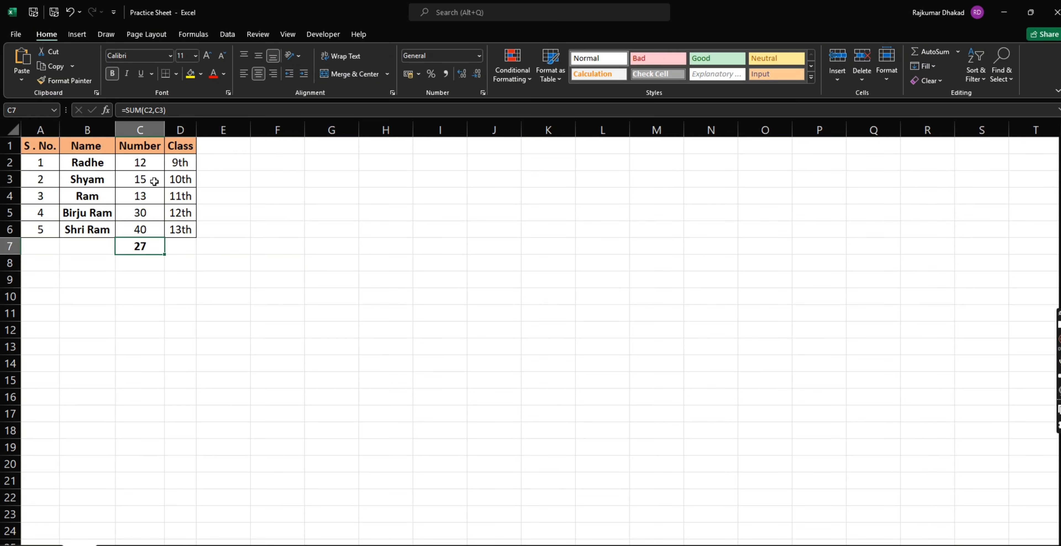
pyautogui.click(207, 56)
pyautogui.click(153, 263)
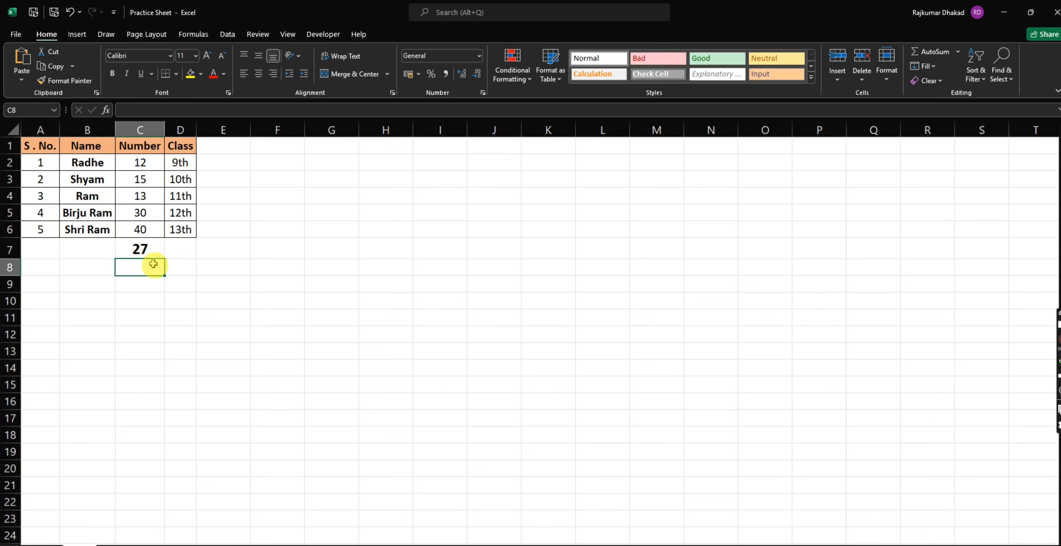
# Examine the Number cells C2 and C3 that the formula in C7 adds, ending on C2
pyautogui.press('Up')
pyautogui.press('Up')
pyautogui.press('Up')
pyautogui.press('Up')
pyautogui.press('Up')
pyautogui.press('Up')
pyautogui.press('Up')
pyautogui.press('Down')
pyautogui.hotkey('shift', 'Down')
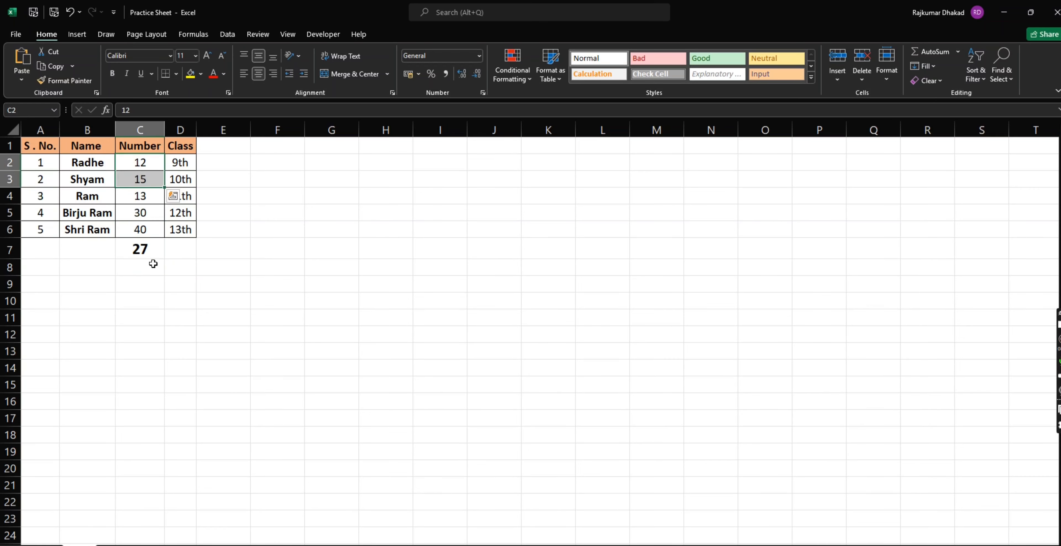
pyautogui.press('Down')
pyautogui.press('Down')
pyautogui.press('Down')
pyautogui.press('Up')
pyautogui.press('Up')
pyautogui.press('Up')
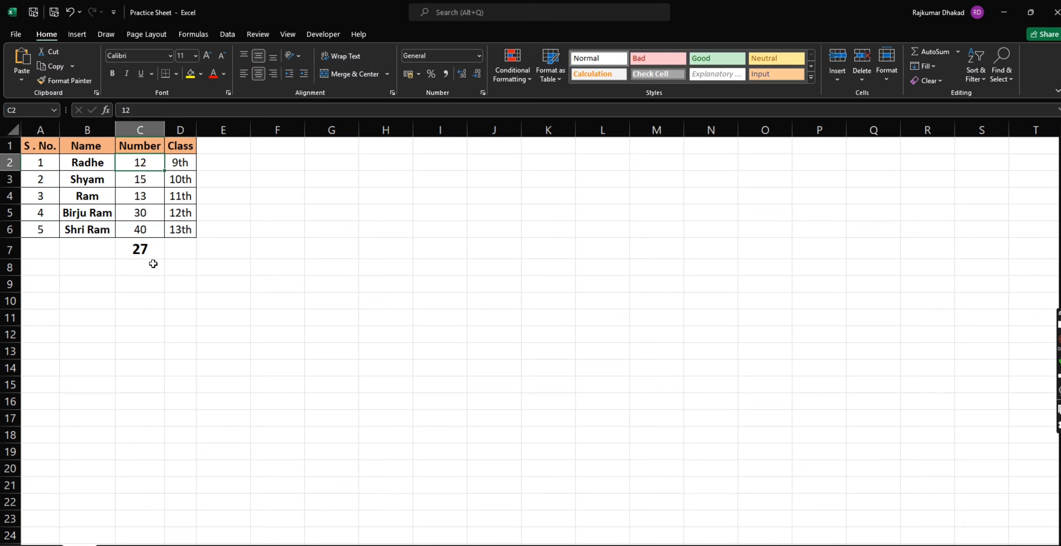
# Set the Number value in C2 to 30 and return to the formula cell C7
pyautogui.write('30')
pyautogui.press('Return')
pyautogui.press('Down')
pyautogui.press('Down')
pyautogui.press('Down')
pyautogui.press('Down')
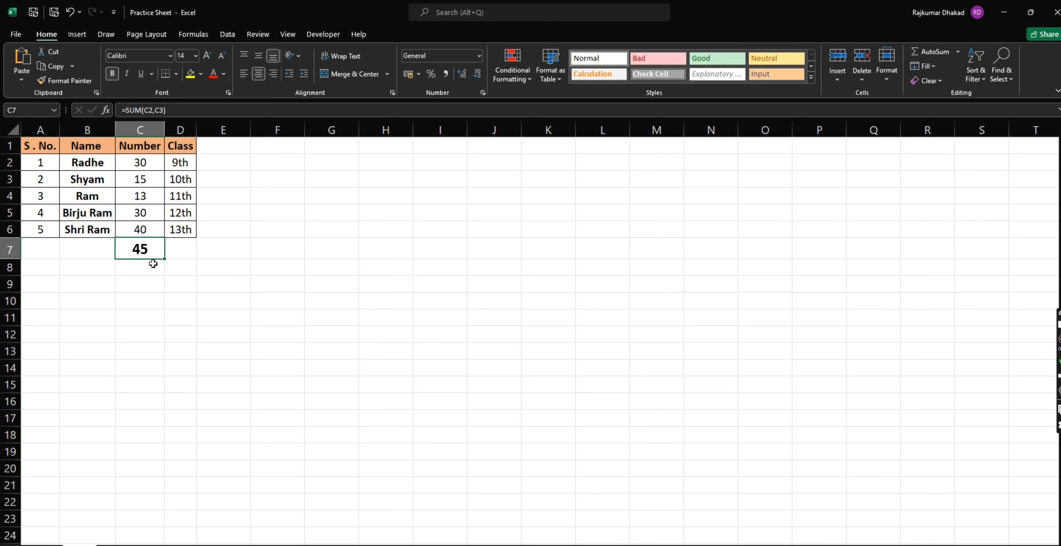
# Set the Number value in C3 to 30 and return the selection to C7
pyautogui.press('Up')
pyautogui.press('Up')
pyautogui.press('Up')
pyautogui.press('Up')
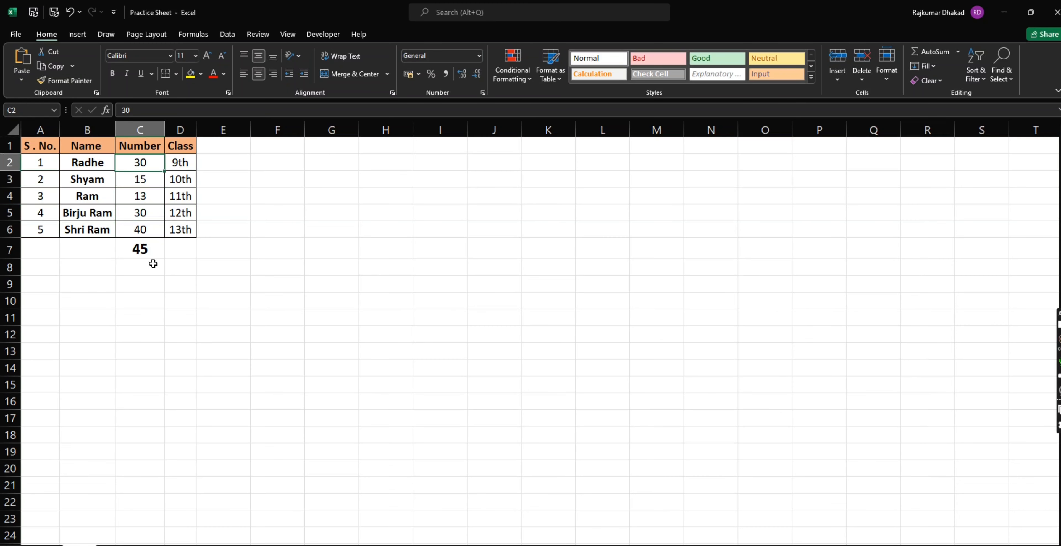
pyautogui.write('30')
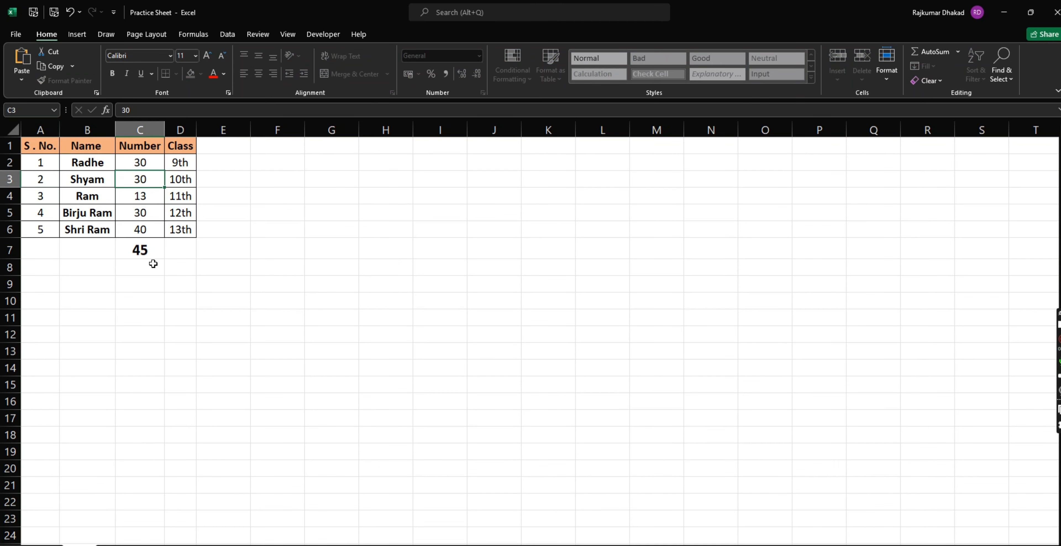
pyautogui.press('Return')
pyautogui.press('Up')
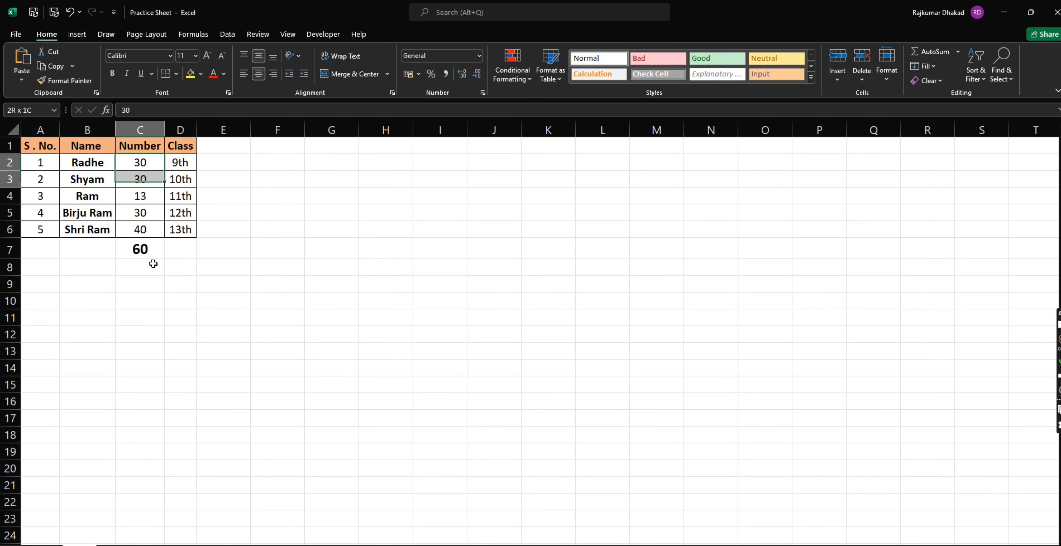
pyautogui.press('Down')
pyautogui.press('Down')
pyautogui.press('Down')
pyautogui.press('Down')
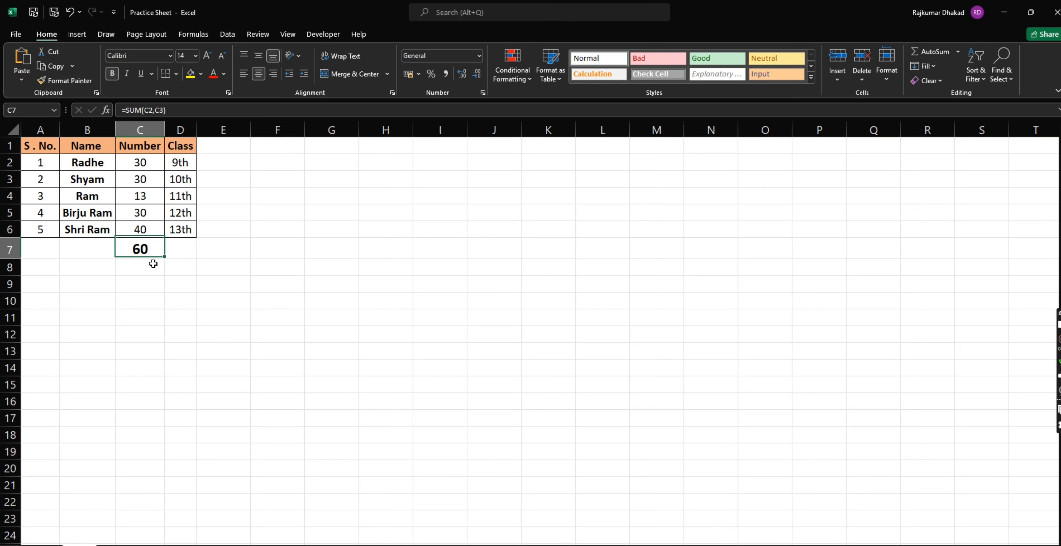
# Replace the formula in C7 with =15+15 and clear the cell again
pyautogui.write('=')
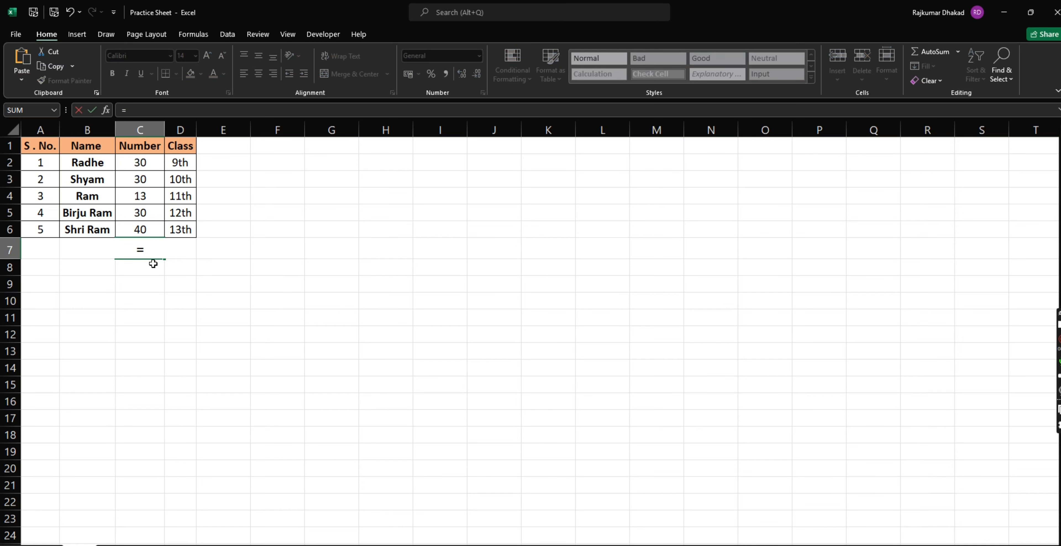
pyautogui.write('15+15')
pyautogui.press('Return')
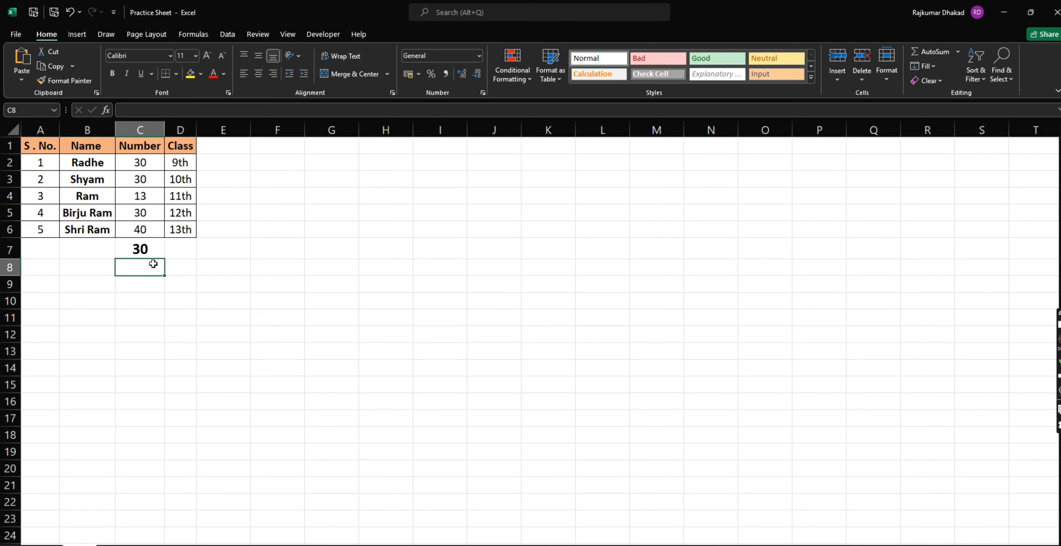
pyautogui.press('Up')
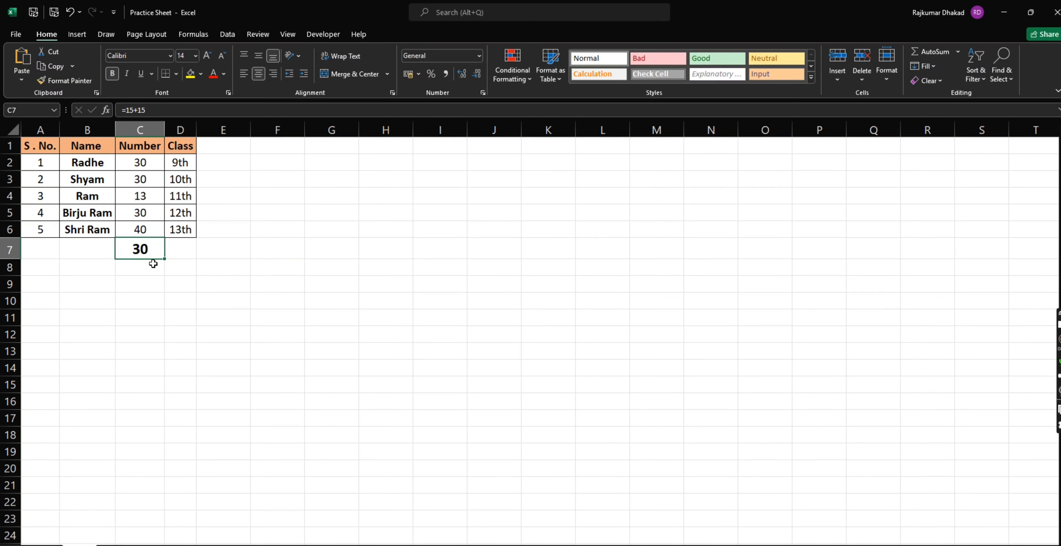
pyautogui.press('Delete')
# Move the selection up the Number column to C2 and back down to the empty cell C7
pyautogui.press('Up')
pyautogui.press('Up')
pyautogui.press('Up')
pyautogui.press('Up')
pyautogui.press('Up')
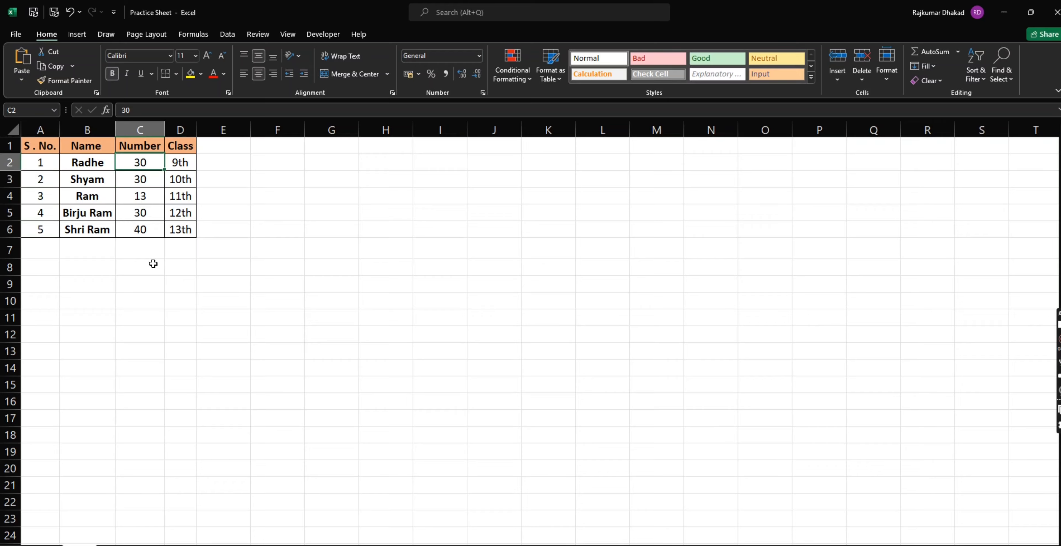
pyautogui.press('Down')
pyautogui.press('Down')
pyautogui.press('Down')
pyautogui.press('Down')
pyautogui.press('Down')
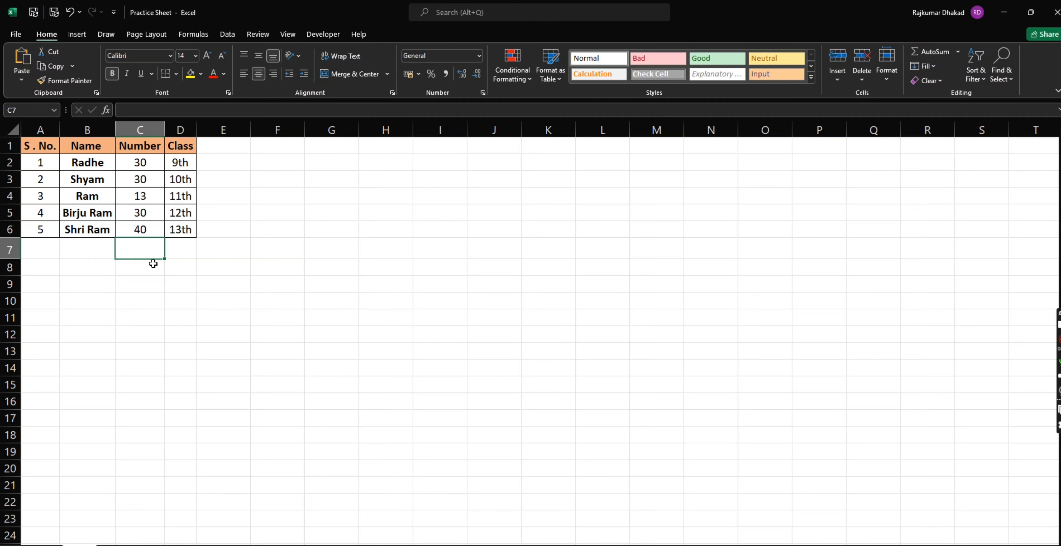
# Total the Number column in C7 with AutoSum as =SUM(C2:C6) and select the summed cells C2:C6
pyautogui.hotkey('alt', '=')
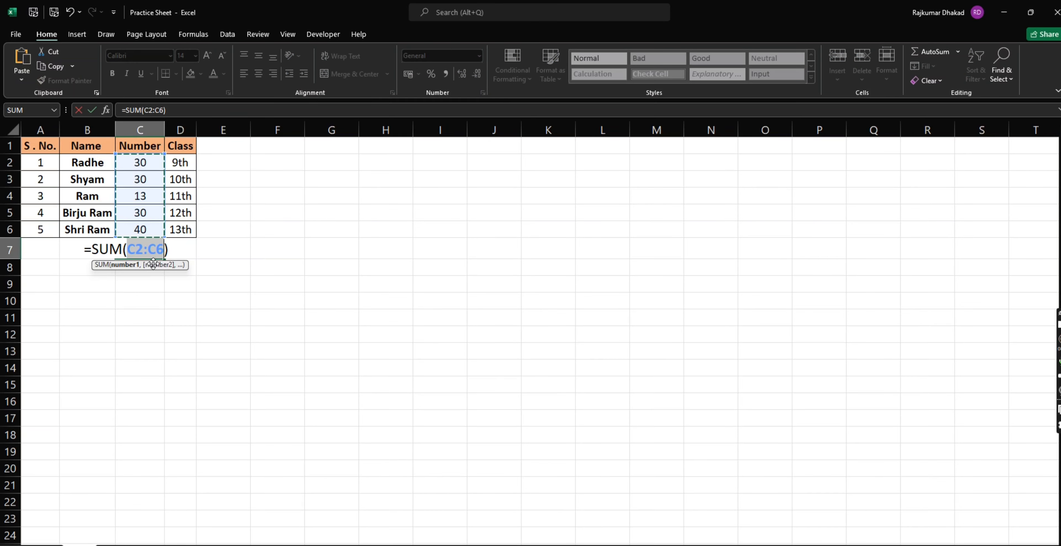
pyautogui.press('Return')
pyautogui.press('Up')
pyautogui.press('Up')
pyautogui.press('Up')
pyautogui.press('Up')
pyautogui.press('Up')
pyautogui.press('Up')
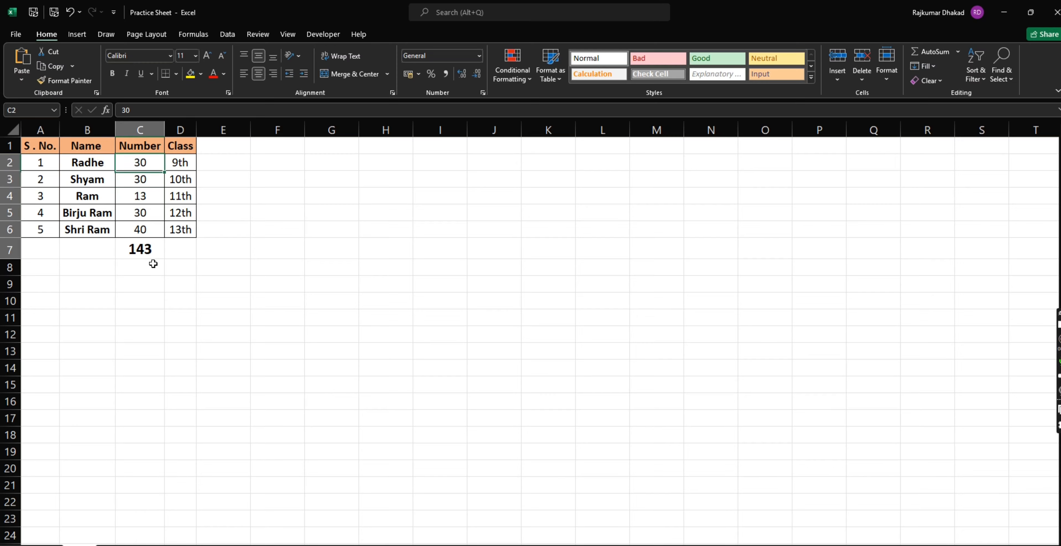
pyautogui.hotkey('ctrl', 'shift', 'Down')
pyautogui.hotkey('shift', 'Up')
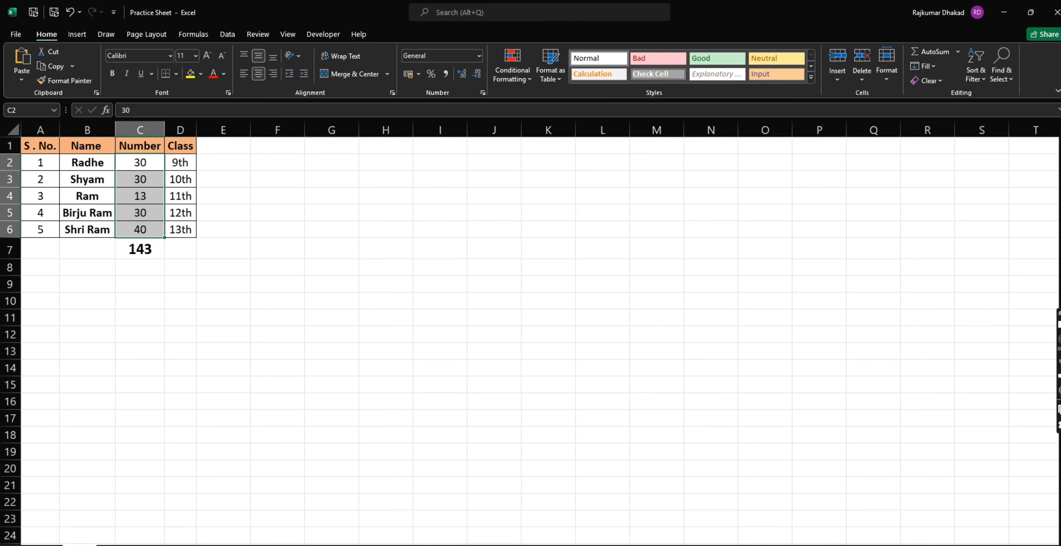
# Clear the AutoSum total from C7, and start a COUNT formula there and cancel it
pyautogui.click(132, 199)
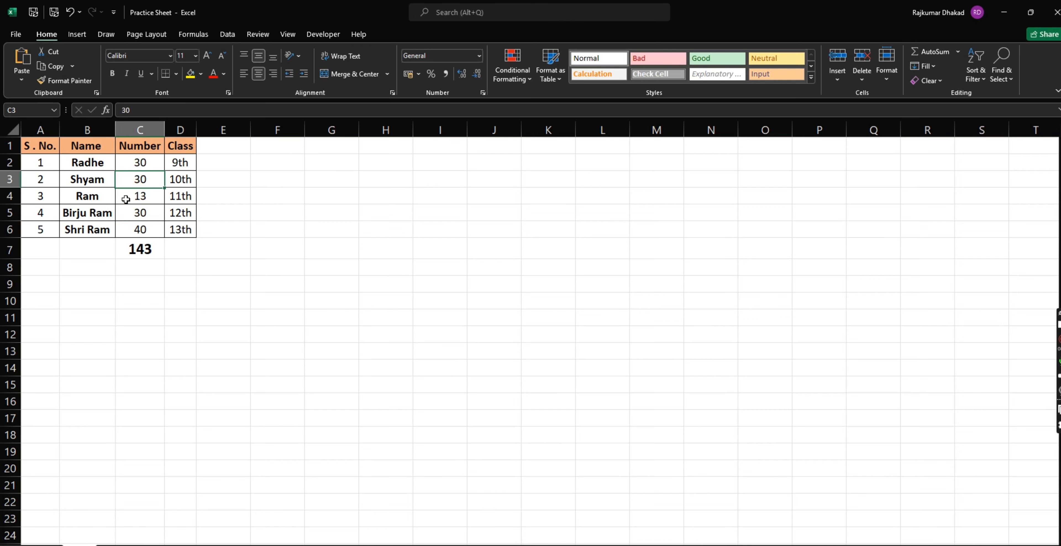
pyautogui.press('Down')
pyautogui.press('Down')
pyautogui.press('Down')
pyautogui.press('Delete')
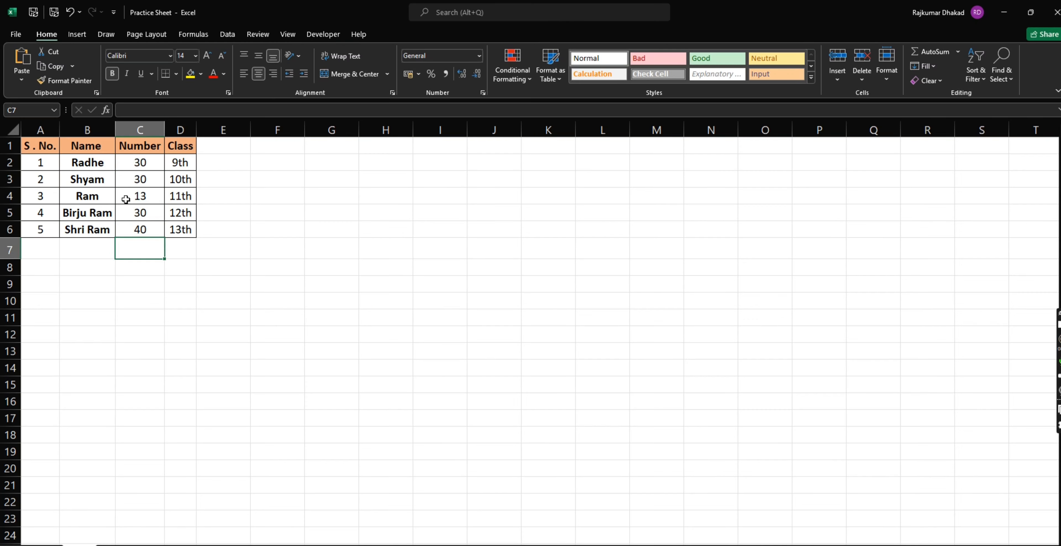
pyautogui.write('=COUNT(')
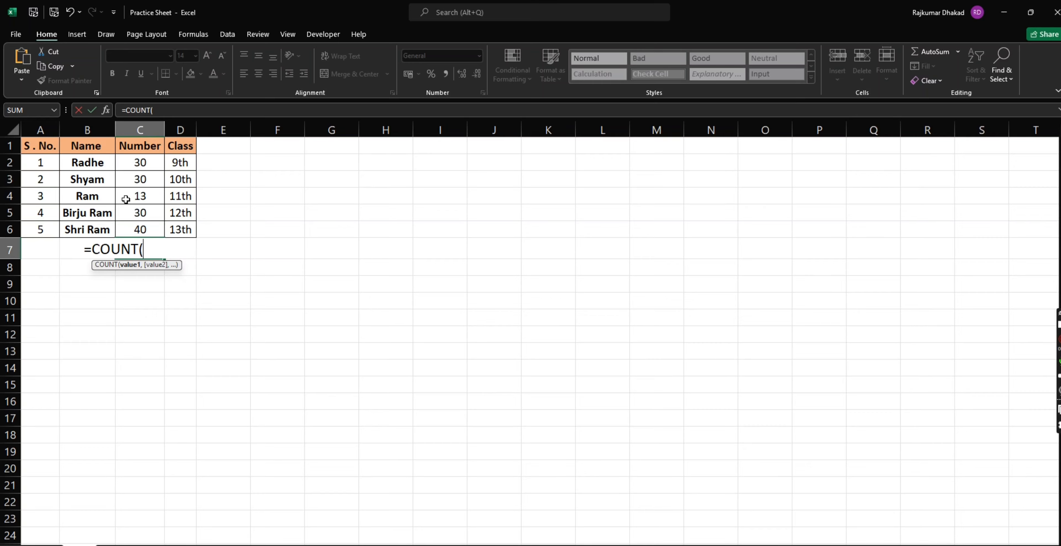
pyautogui.press('Escape')
# Enter the formula =G3+G4 in the empty cell G6
pyautogui.press('Right')
pyautogui.press('Right')
pyautogui.press('Right')
pyautogui.press('Right')
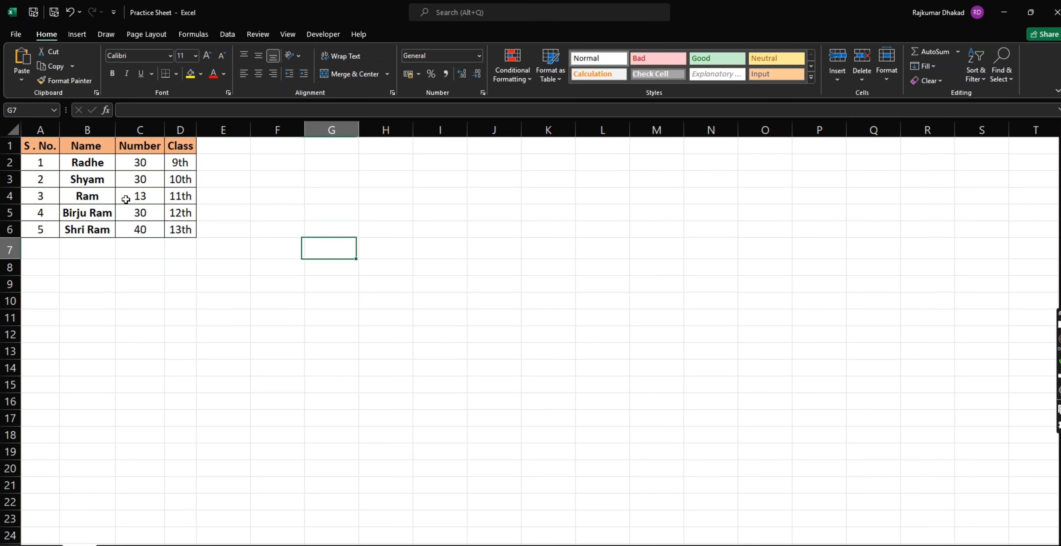
pyautogui.press('Up')
pyautogui.write('=')
pyautogui.press('Up')
pyautogui.press('Up')
pyautogui.press('Up')
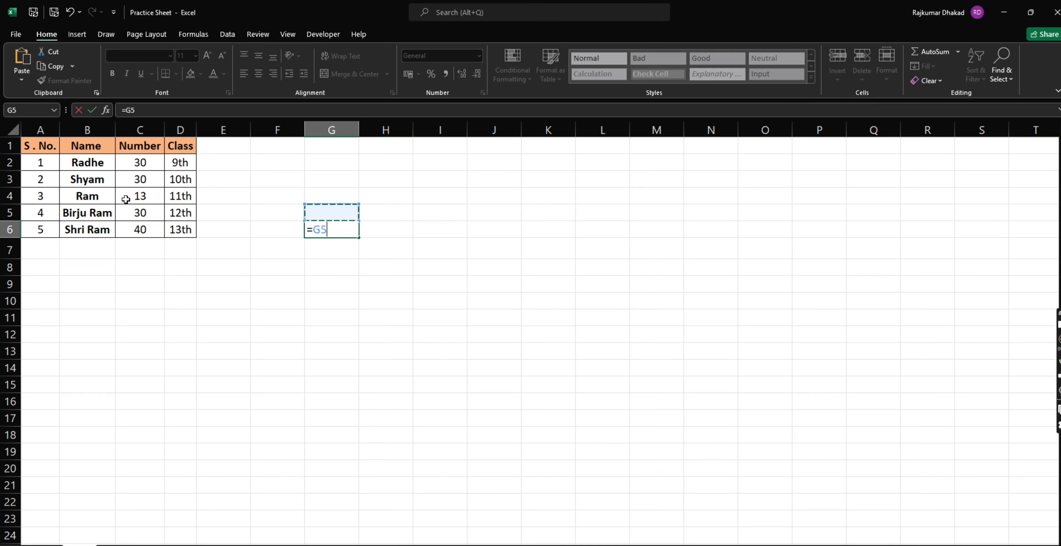
pyautogui.write('+')
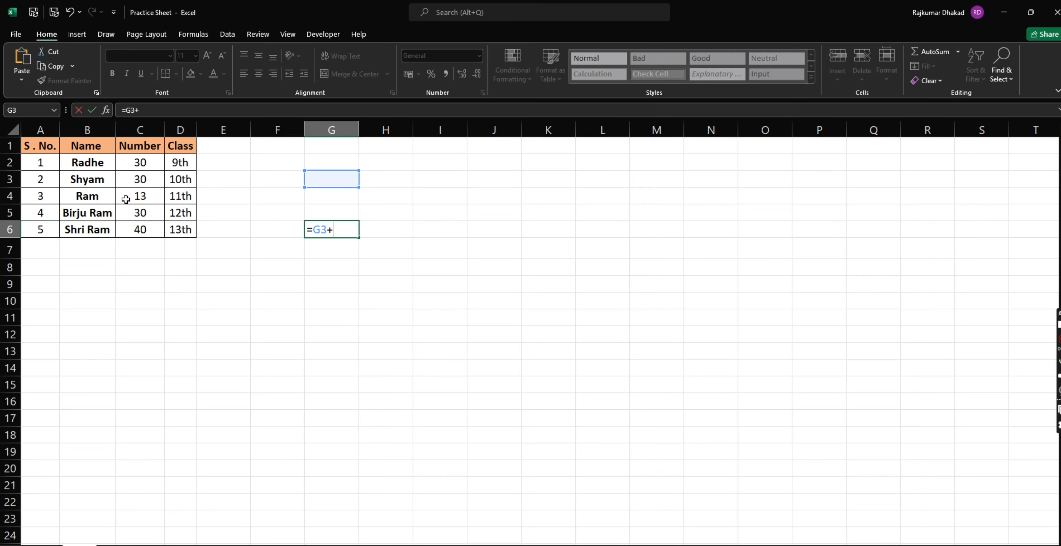
pyautogui.press('Down')
pyautogui.press('Up')
pyautogui.press('Up')
pyautogui.press('Up')
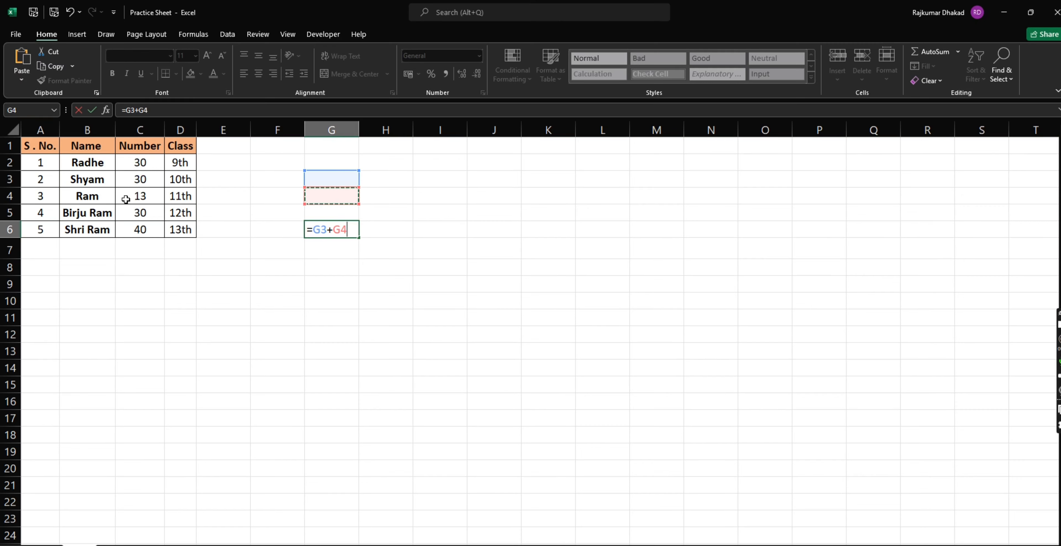
pyautogui.press('Return')
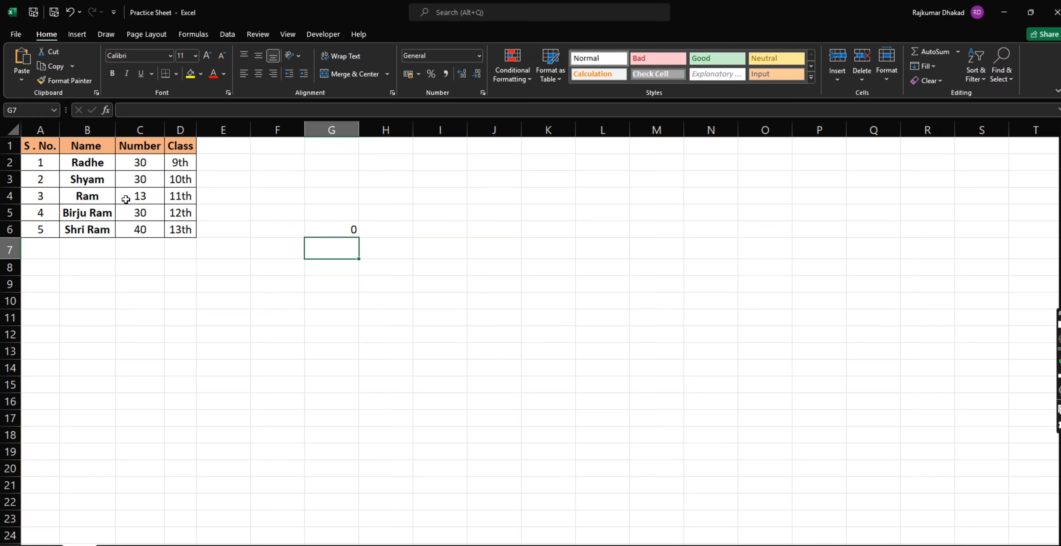
# Enter the value 2 in both G3 and G4, the cells the G6 formula adds
pyautogui.press('Up')
pyautogui.press('Up')
pyautogui.press('Up')
pyautogui.press('Up')
pyautogui.write('2')
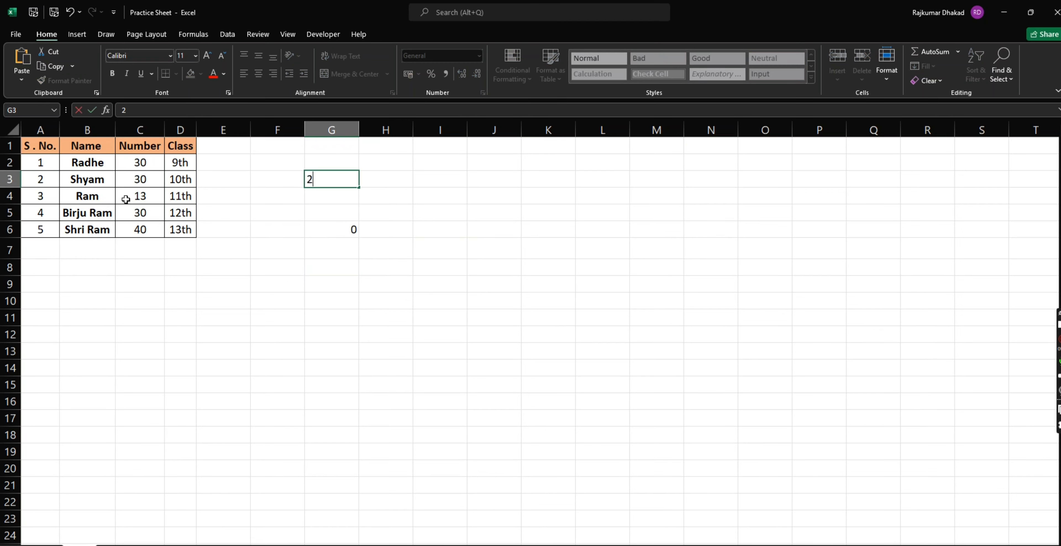
pyautogui.press('Return')
pyautogui.write('2')
pyautogui.press('Return')
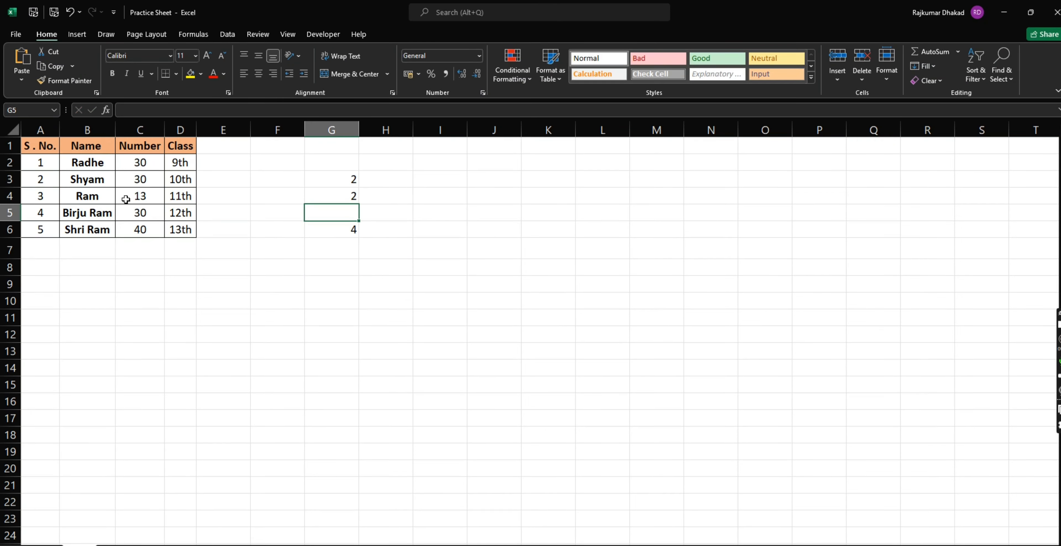
# Select G3:G7 and clear the sample numbers together with the addition formula
pyautogui.press('Down')
pyautogui.press('Up')
pyautogui.press('Up')
pyautogui.press('Up')
pyautogui.press('Down')
pyautogui.press('Down')
pyautogui.press('Up')
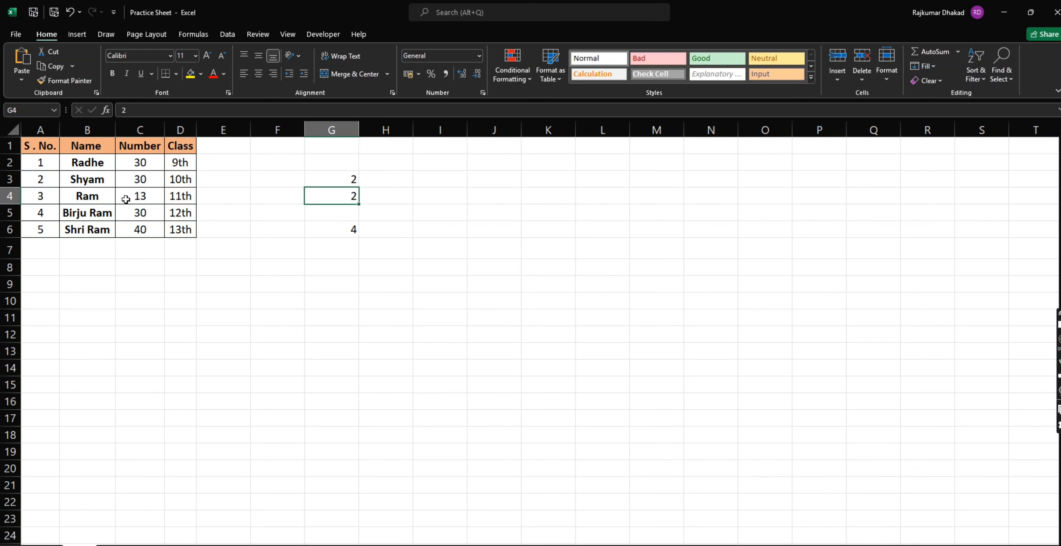
pyautogui.press('Up')
pyautogui.hotkey('shift', 'Down')
pyautogui.hotkey('shift', 'Down')
pyautogui.hotkey('shift', 'Down')
pyautogui.hotkey('shift', 'Down')
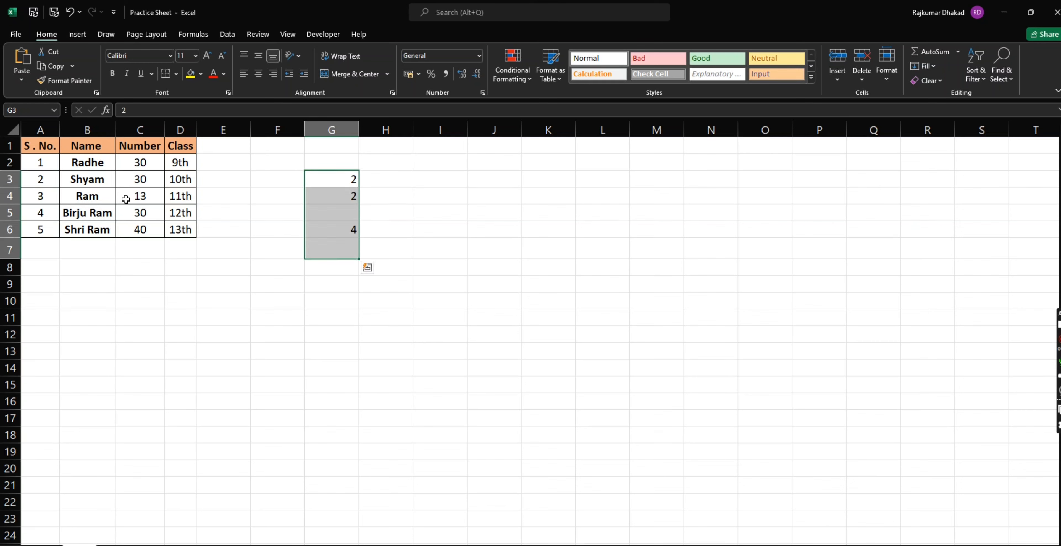
pyautogui.press('Delete')
# Count the entries of the Number column by entering =COUNT(C2:C6) in C7
pyautogui.hotkey('ctrl', 'Left')
pyautogui.press('Left')
pyautogui.press('Left')
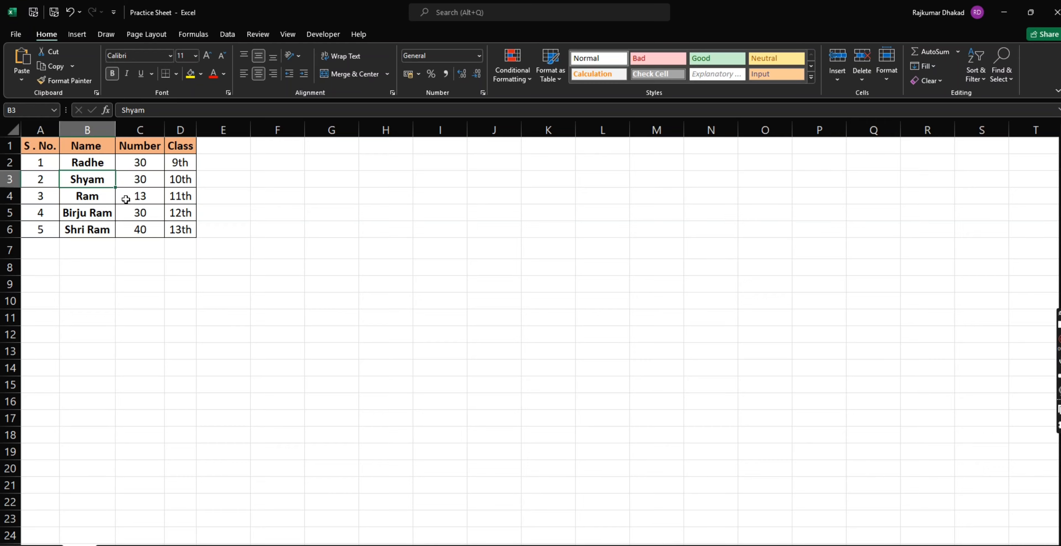
pyautogui.click(126, 200)
pyautogui.press('Down')
pyautogui.press('Down')
pyautogui.press('Down')
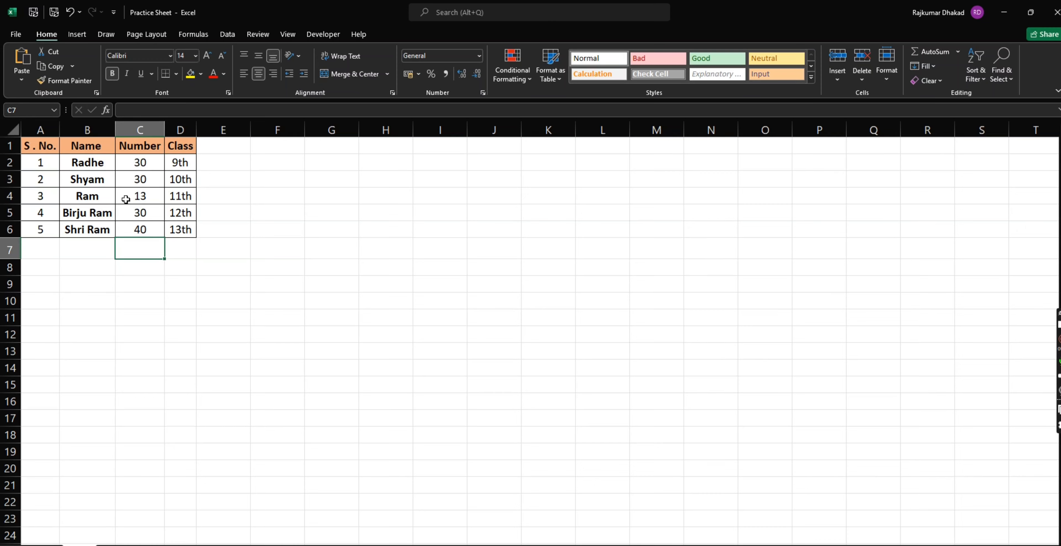
pyautogui.write('=co')
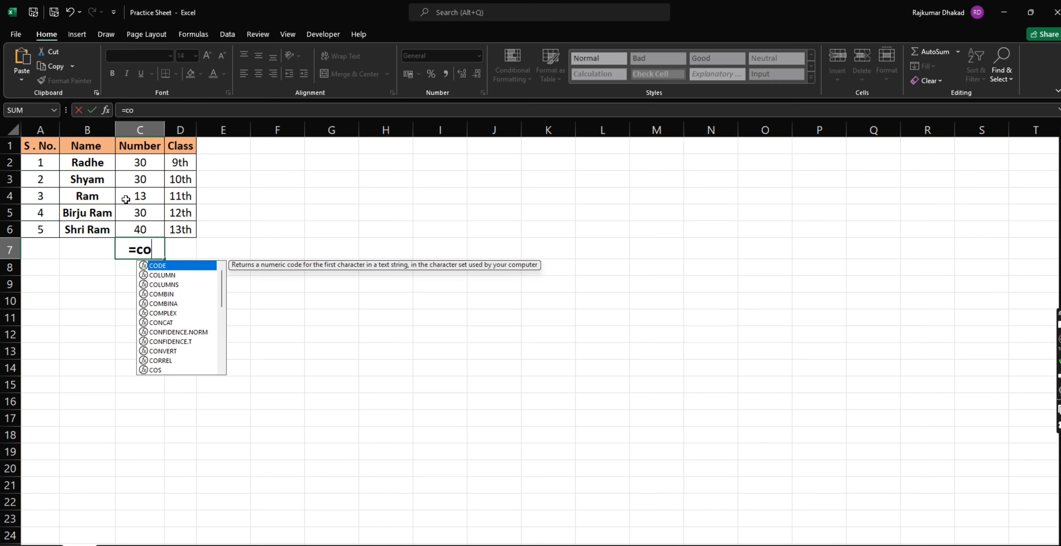
pyautogui.write('un')
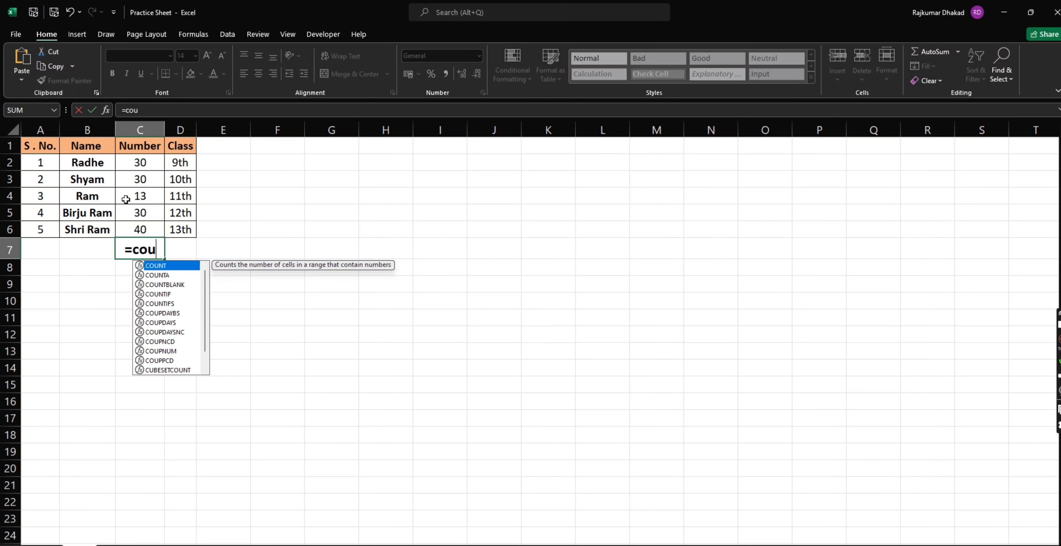
pyautogui.press('Tab')
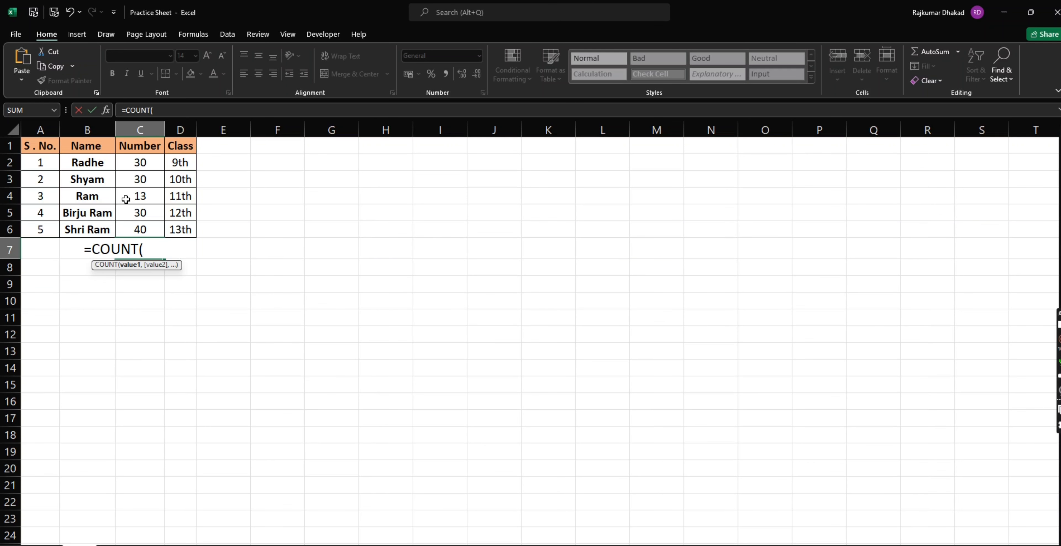
pyautogui.hotkey('shift', 'Up')
pyautogui.hotkey('shift', 'Up')
pyautogui.hotkey('shift', 'Up')
pyautogui.hotkey('shift', 'Up')
pyautogui.press('Up')
pyautogui.press('Up')
pyautogui.press('Up')
pyautogui.press('Up')
pyautogui.press('Up')
pyautogui.press('Up')
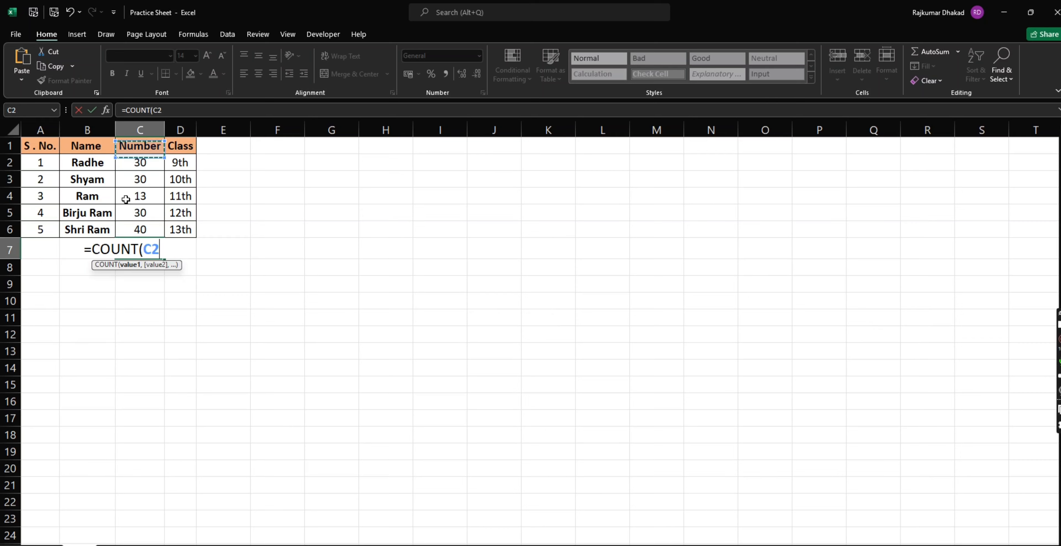
pyautogui.press('Down')
pyautogui.hotkey('shift', 'Down')
pyautogui.hotkey('shift', 'Down')
pyautogui.hotkey('shift', 'Down')
pyautogui.hotkey('shift', 'Down')
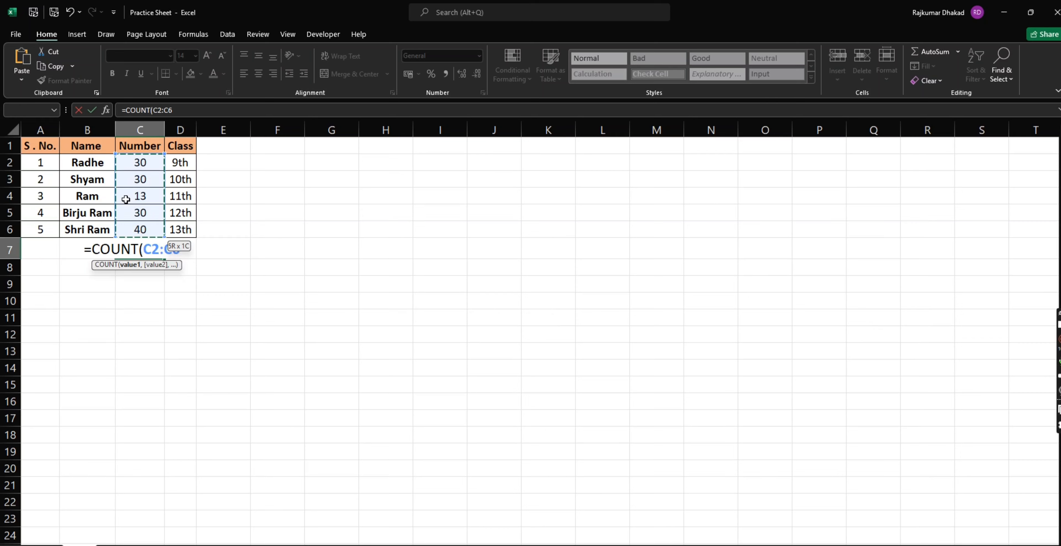
pyautogui.write(')')
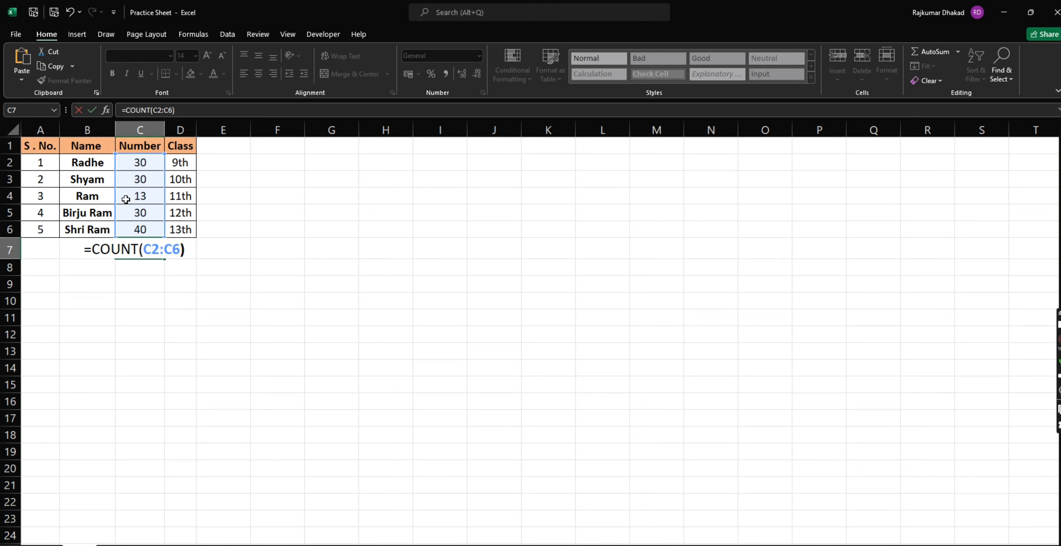
pyautogui.press('Return')
# Select the counted cells C2:C6 of the Number column and go through them one by one
pyautogui.press('Up')
pyautogui.press('Up')
pyautogui.press('Up')
pyautogui.press('Up')
pyautogui.press('Up')
pyautogui.press('Up')
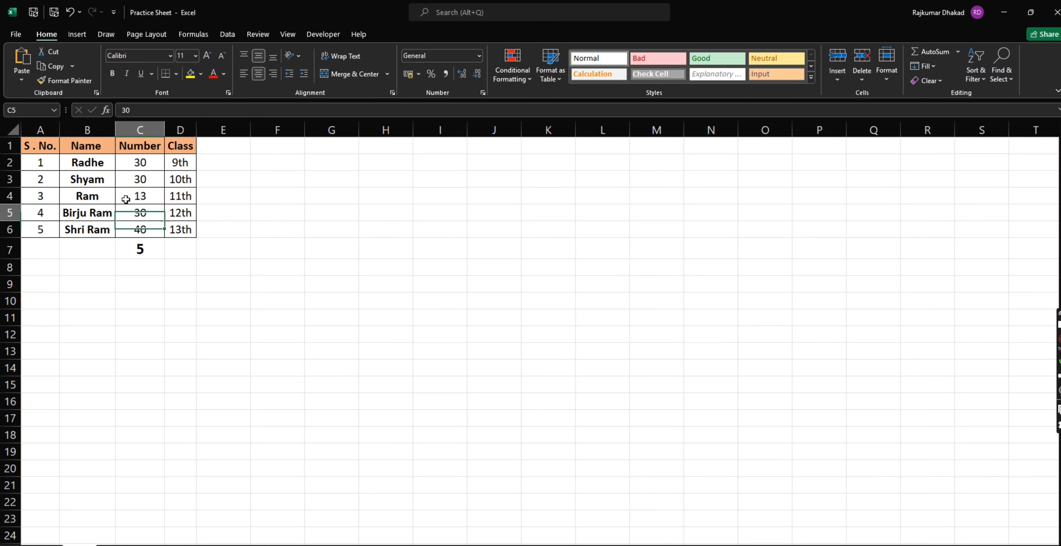
pyautogui.hotkey('ctrl', 'shift', 'Down')
pyautogui.hotkey('shift', 'Up')
pyautogui.hotkey('shift', 'Up')
pyautogui.hotkey('shift', 'Down')
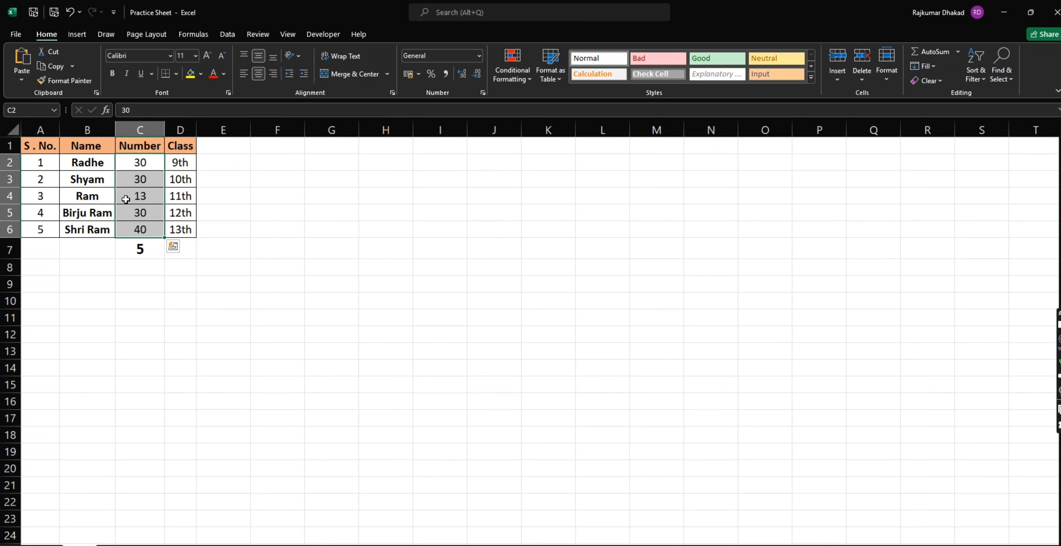
pyautogui.press('Down')
pyautogui.press('Down')
pyautogui.press('Down')
pyautogui.press('Down')
pyautogui.press('Down')
pyautogui.press('Up')
pyautogui.press('Up')
pyautogui.press('Up')
pyautogui.press('Up')
pyautogui.press('Up')
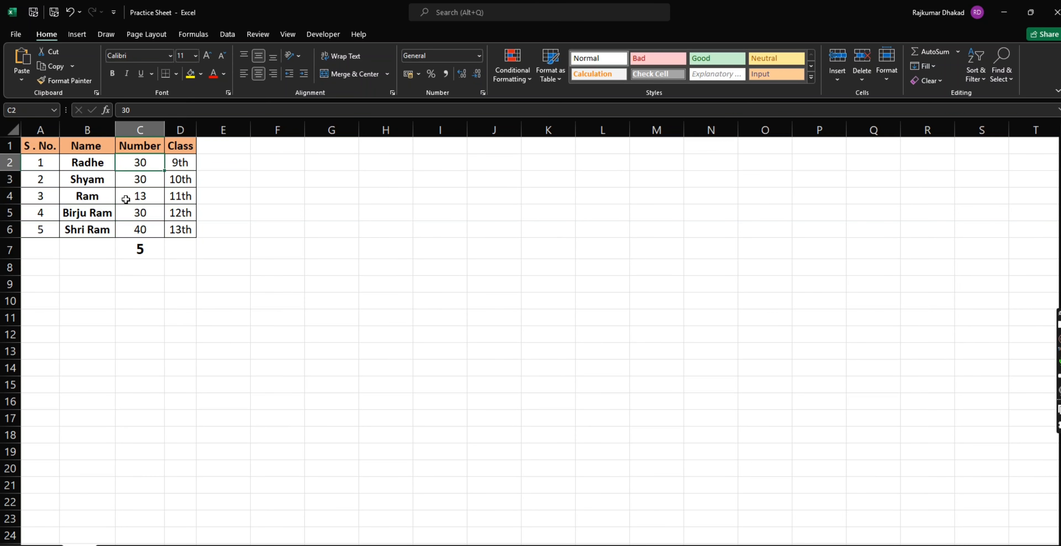
pyautogui.hotkey('ctrl', 'shift', 'Down')
pyautogui.hotkey('shift', 'Up')
pyautogui.hotkey('shift', 'Up')
# Insert a blank row at row 4, inside the counted range of the table
pyautogui.press('Down')
pyautogui.press('Down')
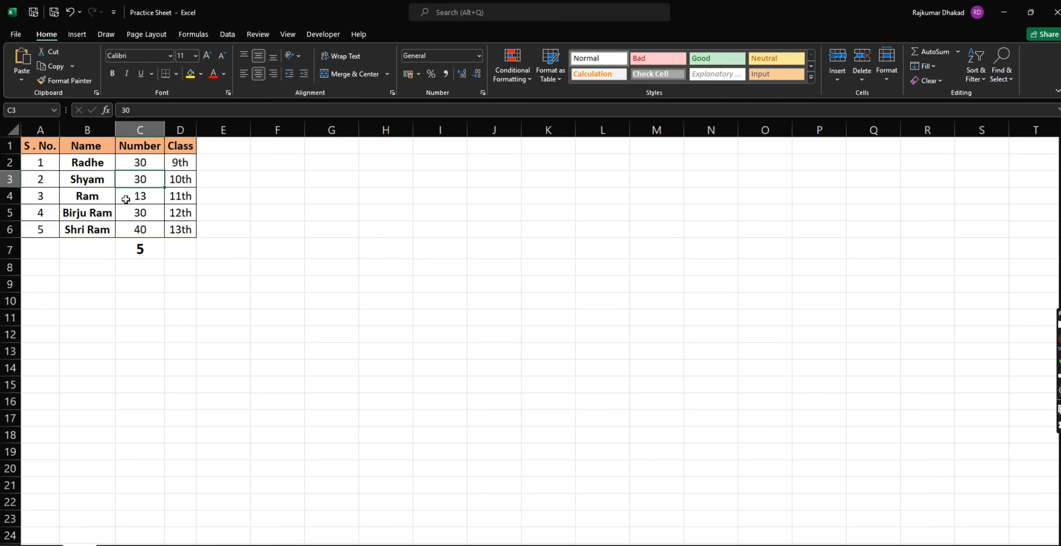
pyautogui.hotkey('shift', 'space')
pyautogui.hotkey('ctrl', 'shift', '+')
pyautogui.press('Up')
pyautogui.press('Down')
pyautogui.press('Down')
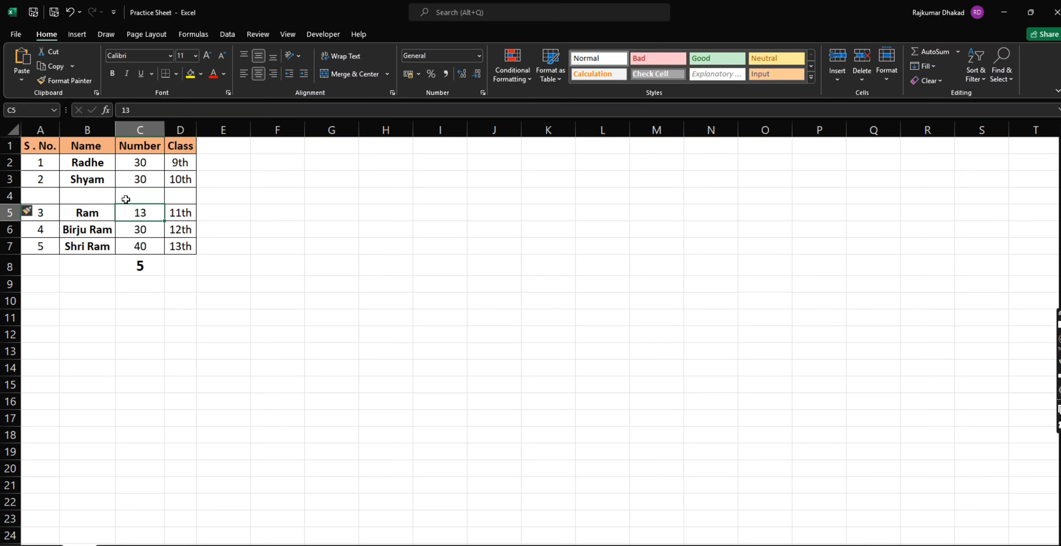
# Enter the text das in the blank Number cell C4 to test the count with text
pyautogui.press('Up')
pyautogui.press('Up')
pyautogui.press('Down')
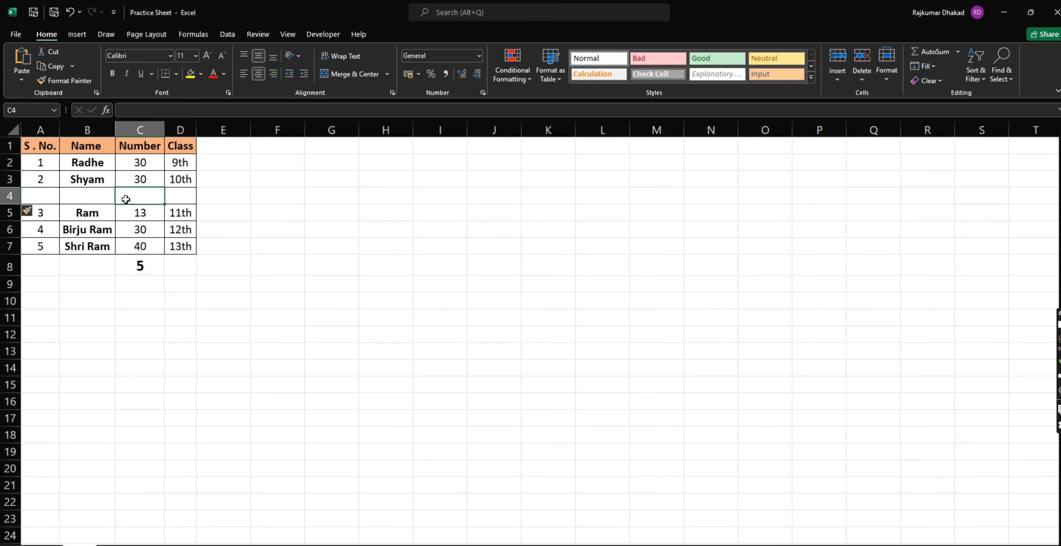
pyautogui.write('das')
pyautogui.press('Return')
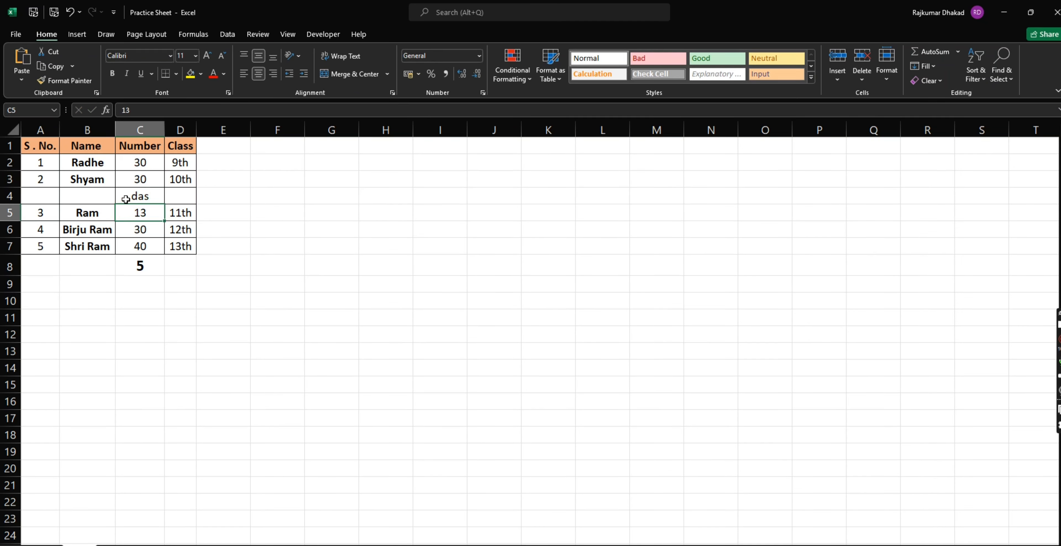
# Replace the text in C4 with the number 5 and review the Number column with its count
pyautogui.press('Up')
pyautogui.write('5')
pyautogui.press('Return')
pyautogui.press('Down')
pyautogui.press('Down')
pyautogui.press('Up')
pyautogui.press('Up')
pyautogui.press('Up')
pyautogui.press('Up')
pyautogui.press('Up')
pyautogui.press('Up')
pyautogui.press('Down')
pyautogui.press('Down')
pyautogui.press('Down')
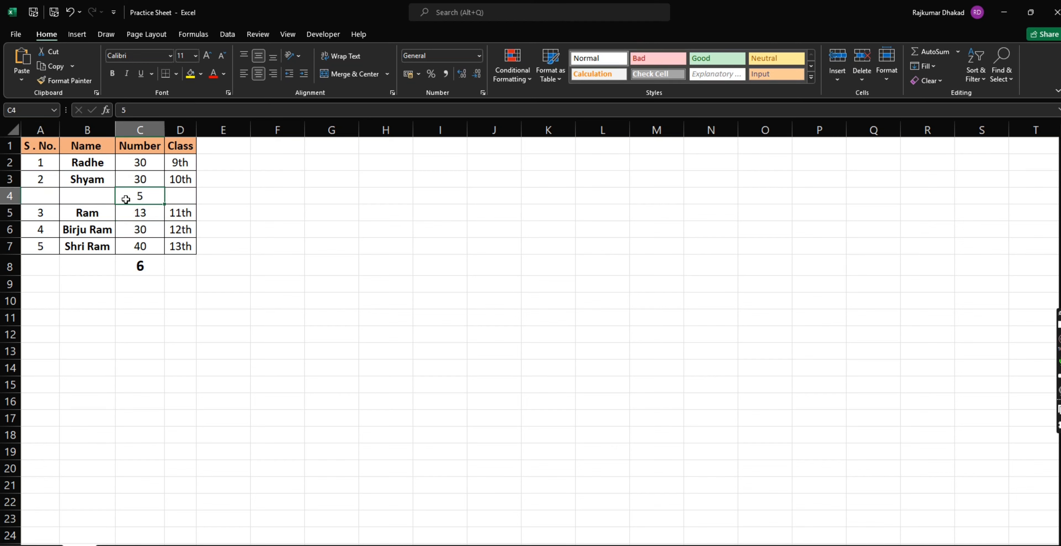
# Clear the test value from C4 and delete the inserted row 4
pyautogui.press('Delete')
pyautogui.hotkey('shift', 'space')
pyautogui.hotkey('ctrl', '-')
# Replace the COUNT formula in C7 with =COUNTA(C2:C7)
pyautogui.press('Down')
pyautogui.press('Down')
pyautogui.press('Down')
pyautogui.press('Down')
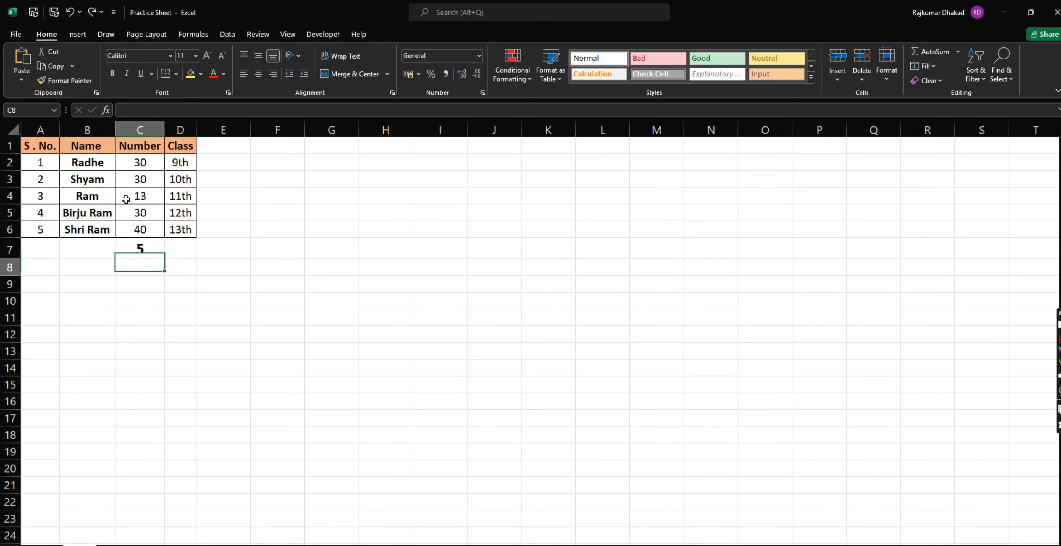
pyautogui.press('Up')
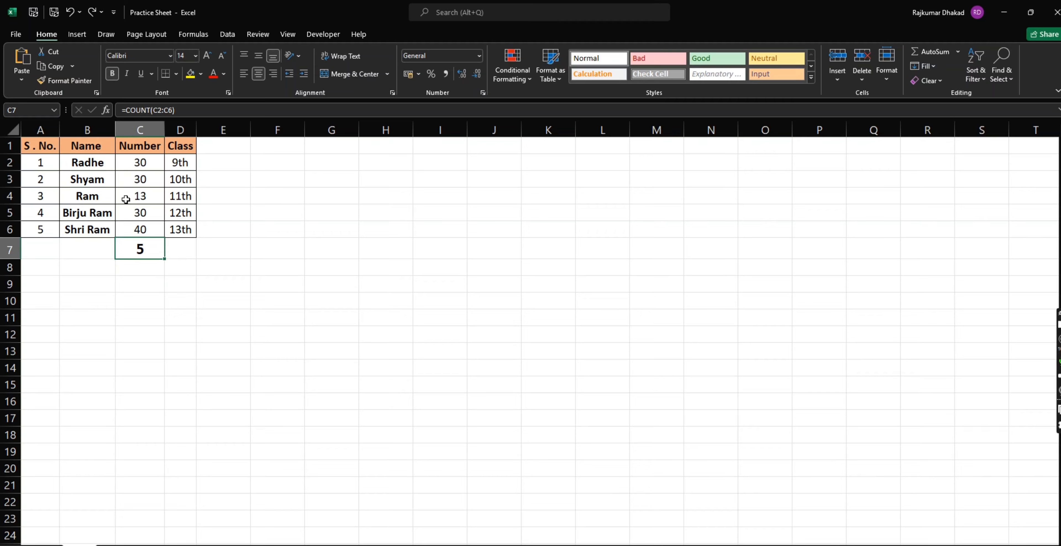
pyautogui.write('=coum')
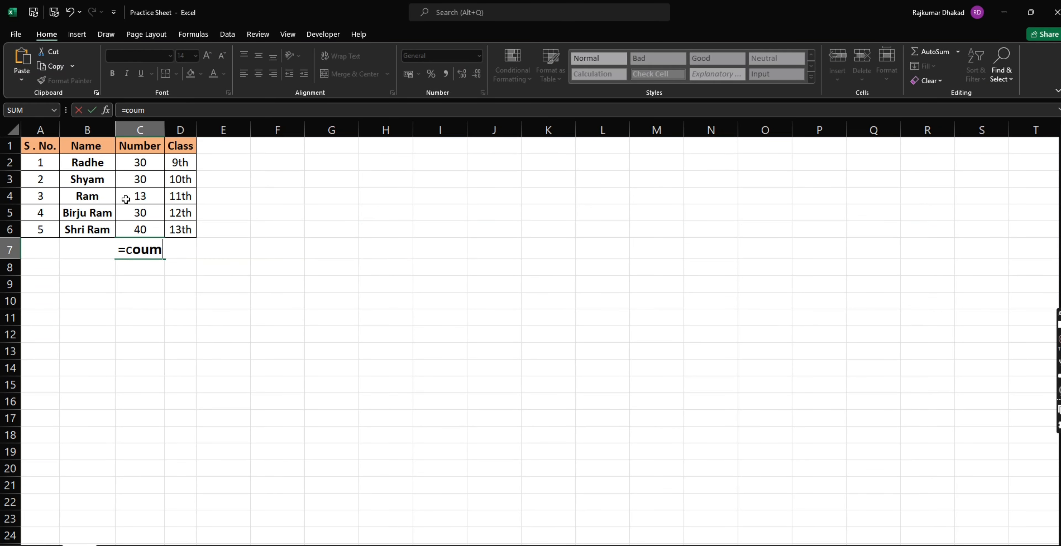
pyautogui.press('BackSpace')
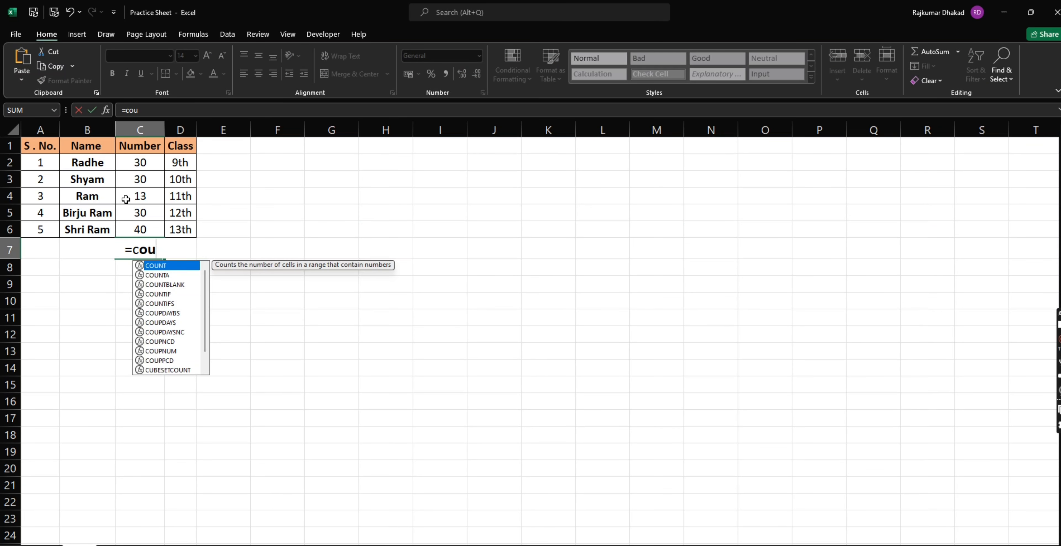
pyautogui.write('nt')
pyautogui.press('Tab')
pyautogui.press('BackSpace')
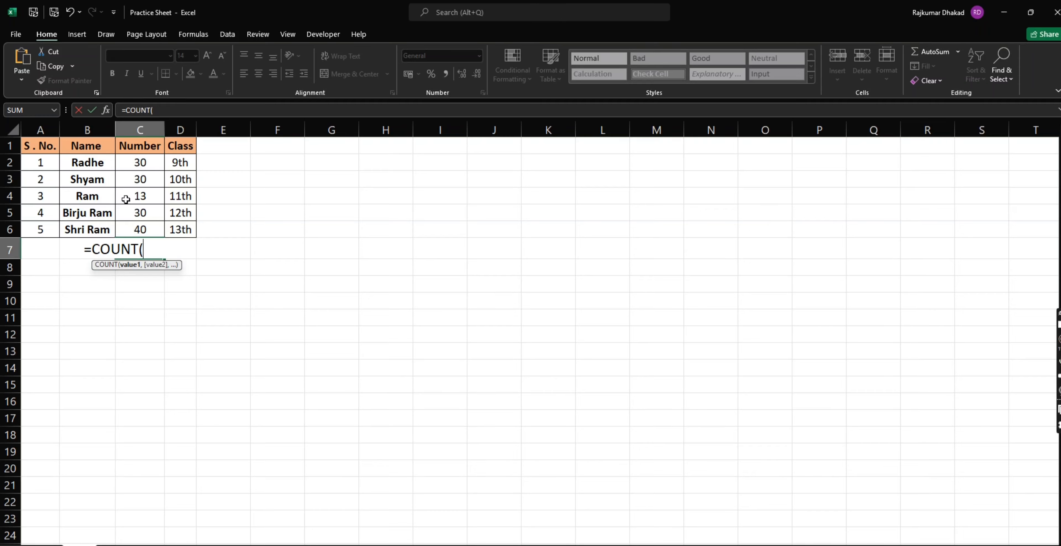
pyautogui.write('a')
pyautogui.press('Tab')
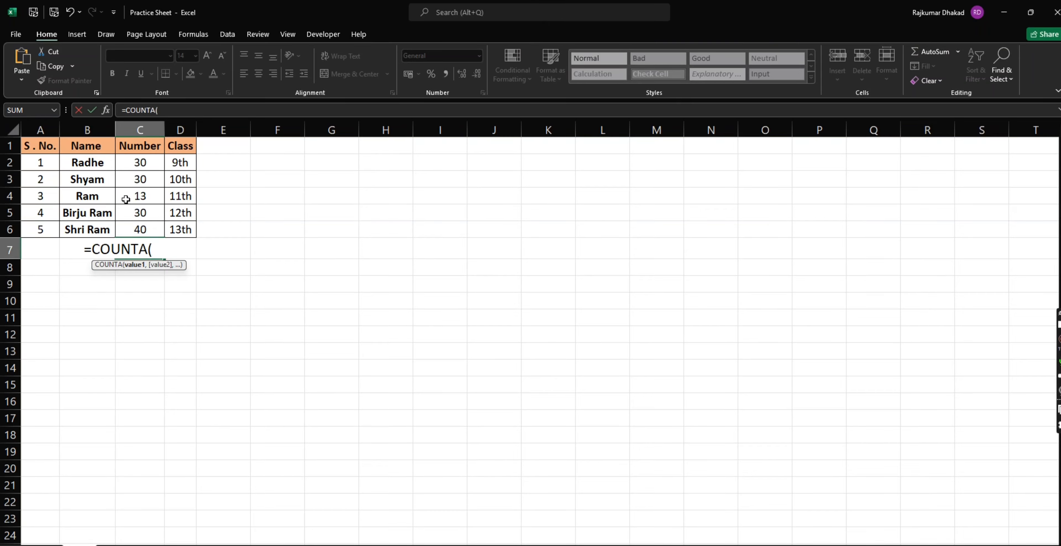
pyautogui.hotkey('ctrl', 'Up')
pyautogui.press('Down')
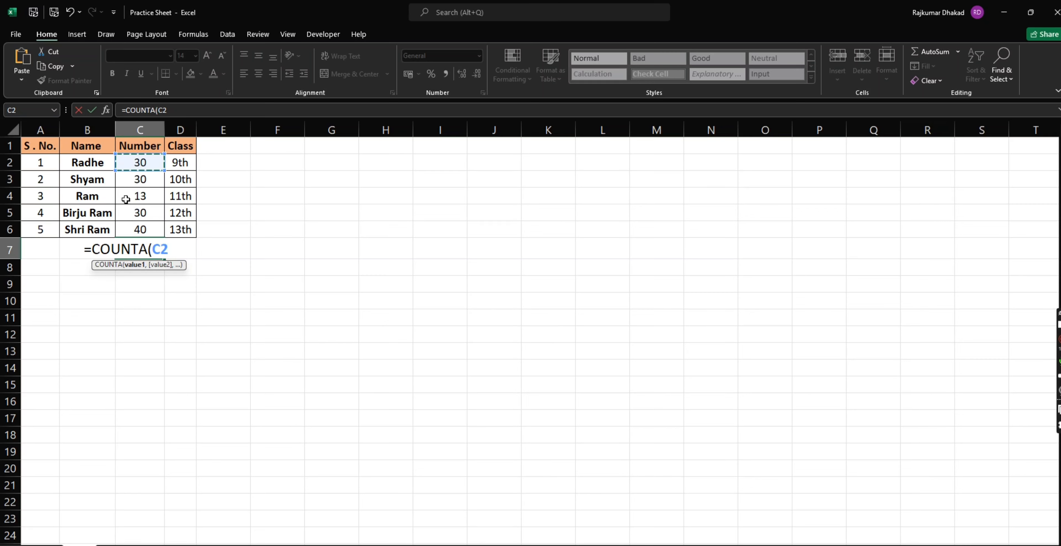
pyautogui.hotkey('shift', 'Down')
pyautogui.hotkey('shift', 'Down')
pyautogui.hotkey('shift', 'Down')
pyautogui.hotkey('shift', 'Down')
pyautogui.hotkey('shift', 'Down')
pyautogui.write(')')
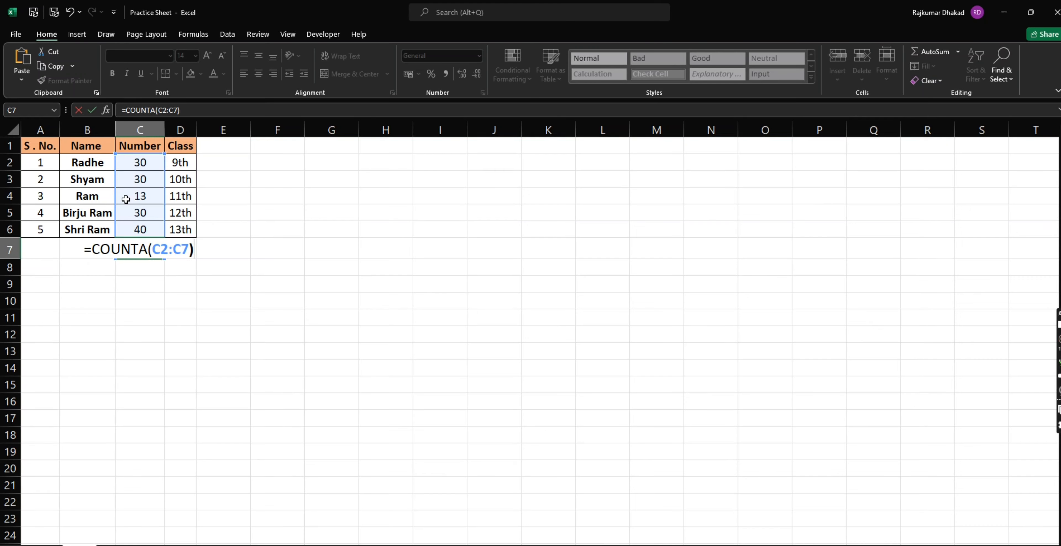
pyautogui.click(126, 200)
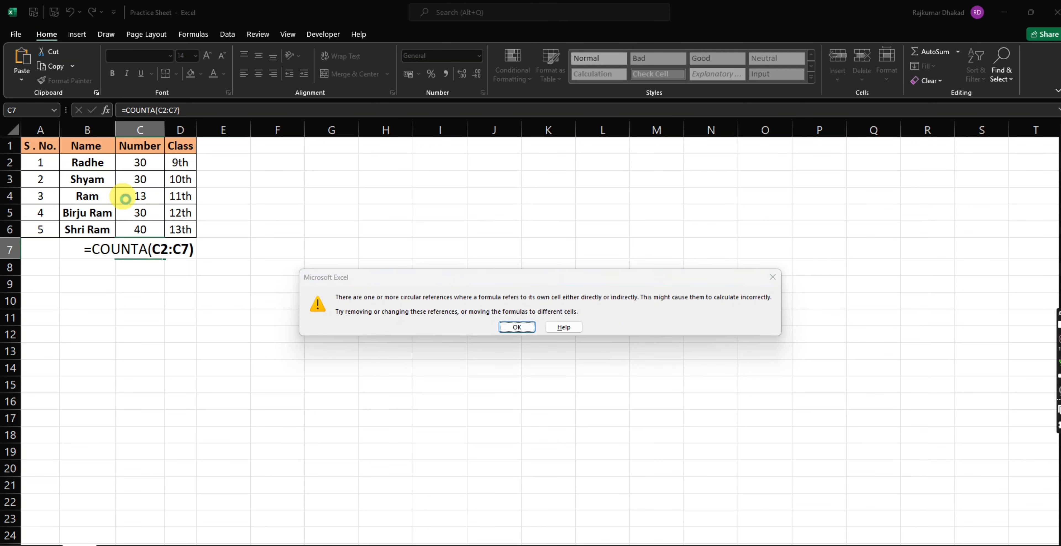
pyautogui.press('Return')
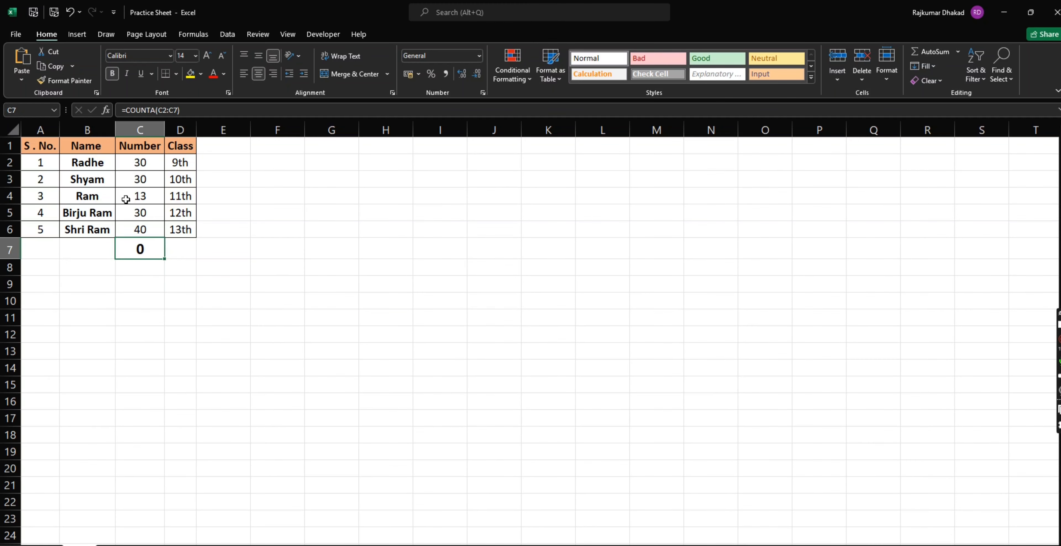
# Replace the formula in C7 with =COUNTA(C2:C6)
pyautogui.press('Up')
pyautogui.press('Up')
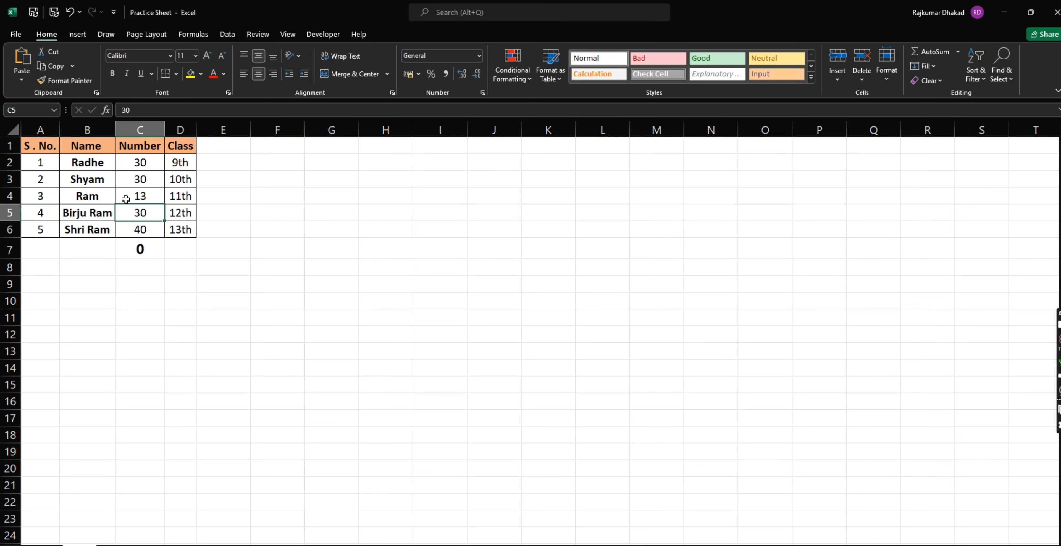
pyautogui.press('Down')
pyautogui.press('Down')
pyautogui.press('Down')
pyautogui.press('Up')
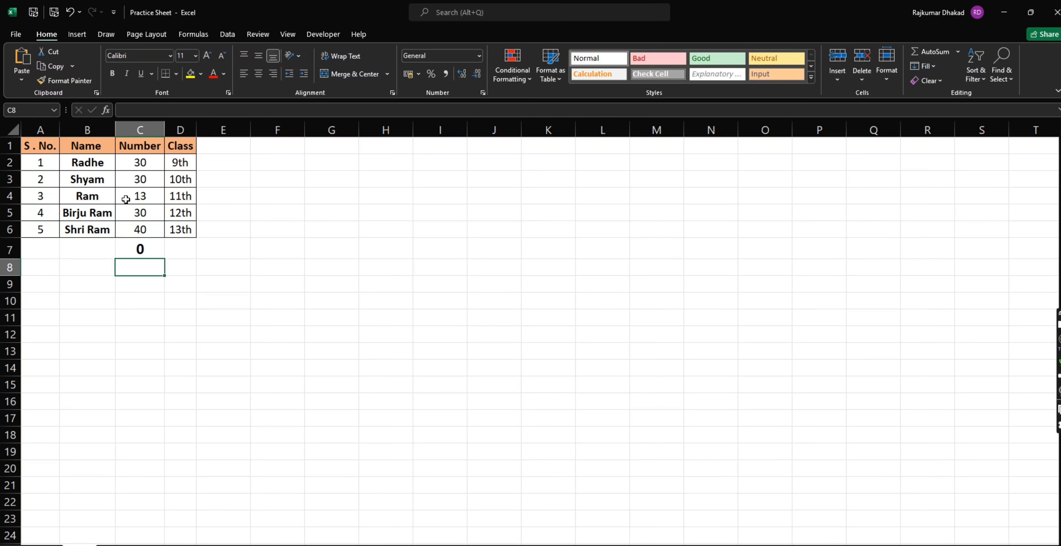
pyautogui.press('Up')
pyautogui.write('=coutn')
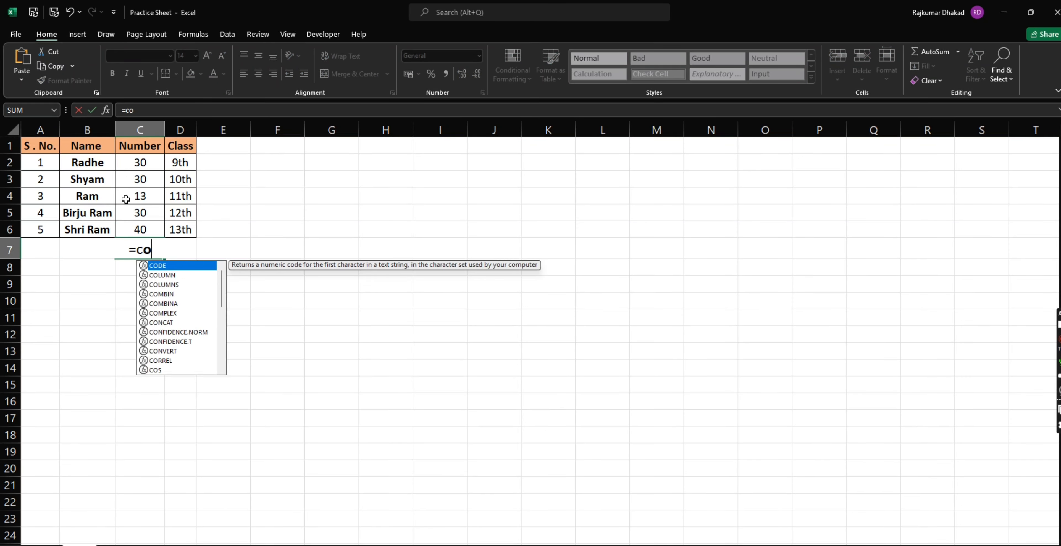
pyautogui.press('BackSpace')
pyautogui.press('BackSpace')
pyautogui.write('nt')
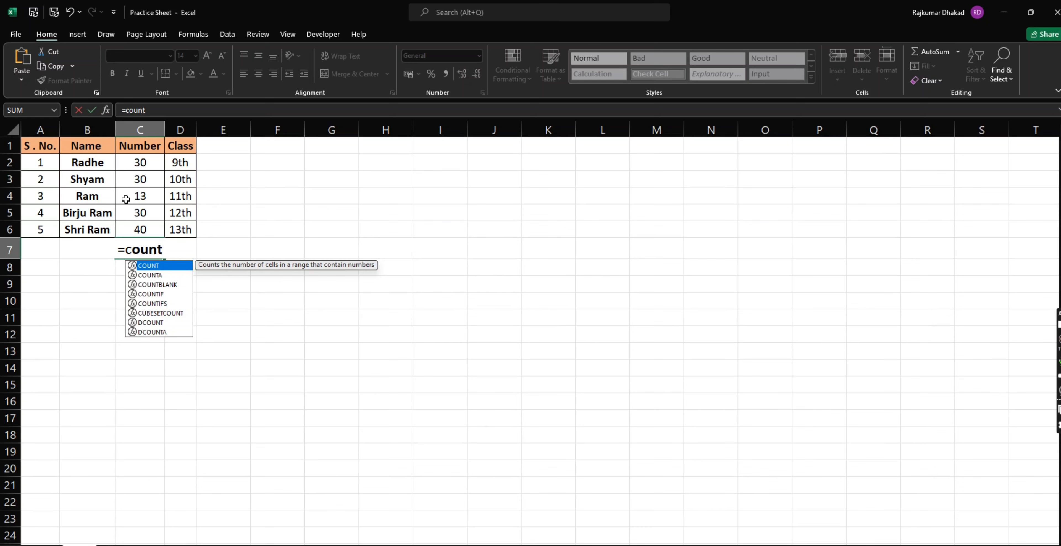
pyautogui.press('Tab')
pyautogui.press('BackSpace')
pyautogui.write('a')
pyautogui.press('Tab')
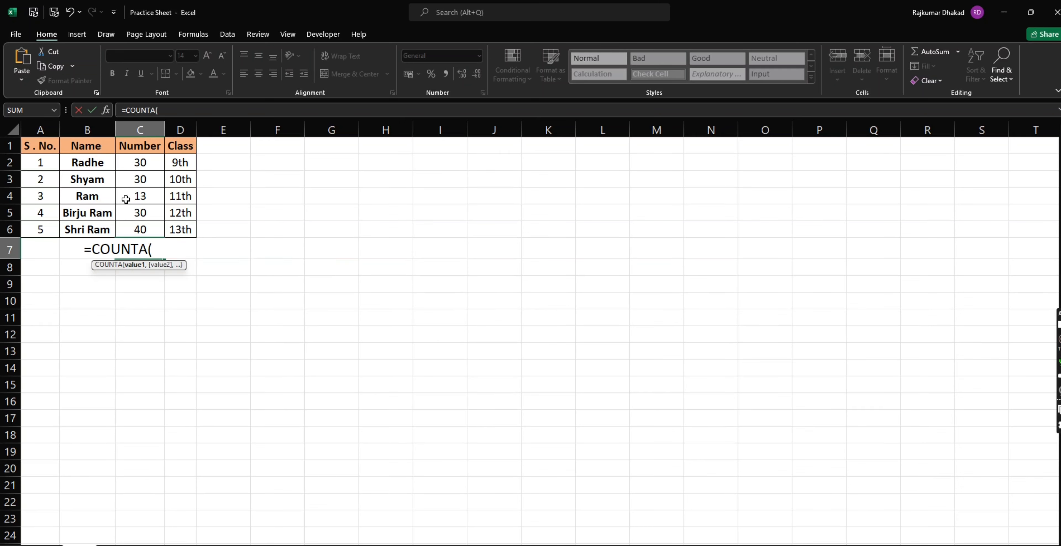
pyautogui.press('Up')
pyautogui.press('Up')
pyautogui.press('Up')
pyautogui.press('Up')
pyautogui.press('Up')
pyautogui.press('Up')
pyautogui.press('Down')
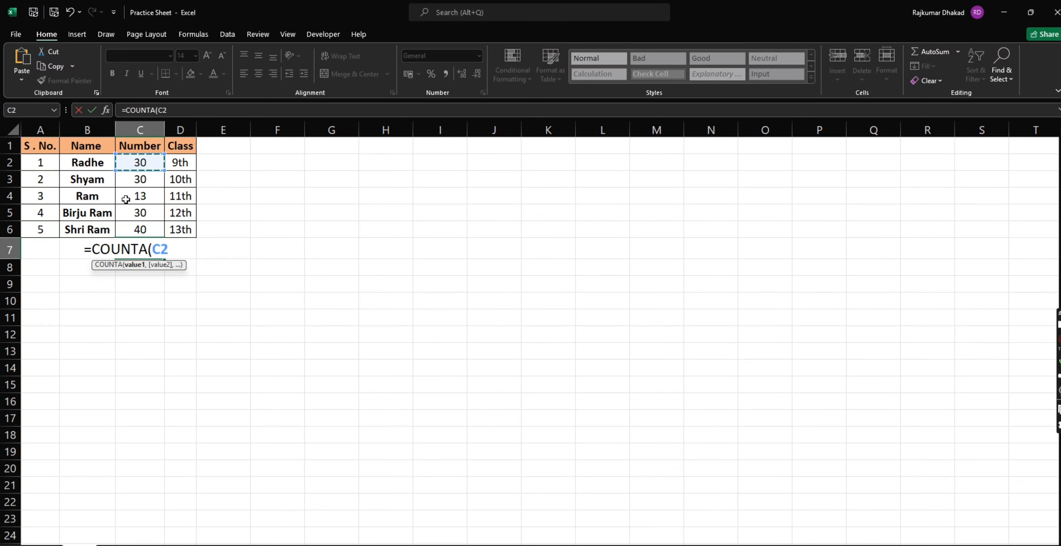
pyautogui.hotkey('ctrl', 'shift', 'Down')
pyautogui.write(')')
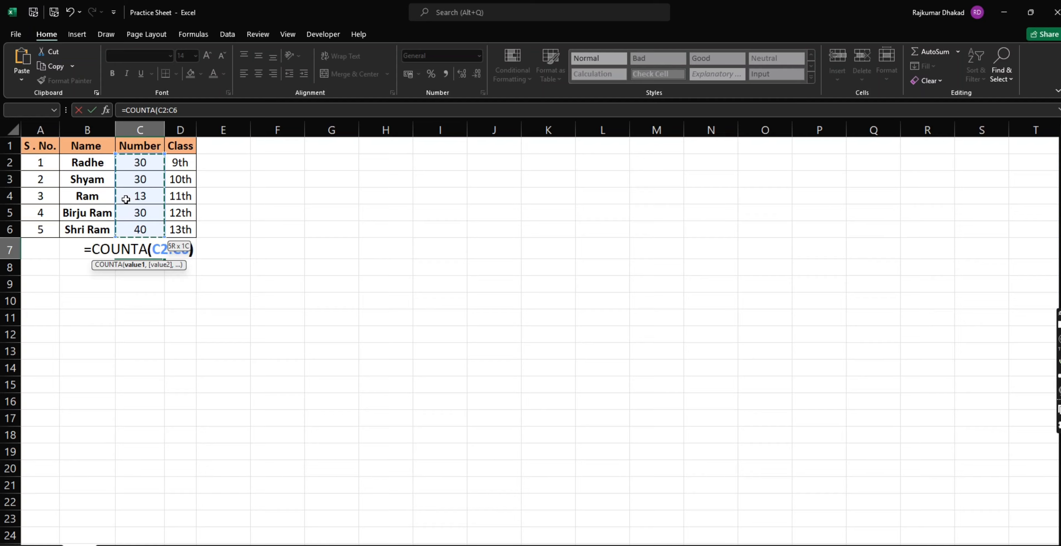
pyautogui.press('Return')
# Insert a blank row above row 5, inside the counted range
pyautogui.press('Up')
pyautogui.press('Up')
pyautogui.press('Up')
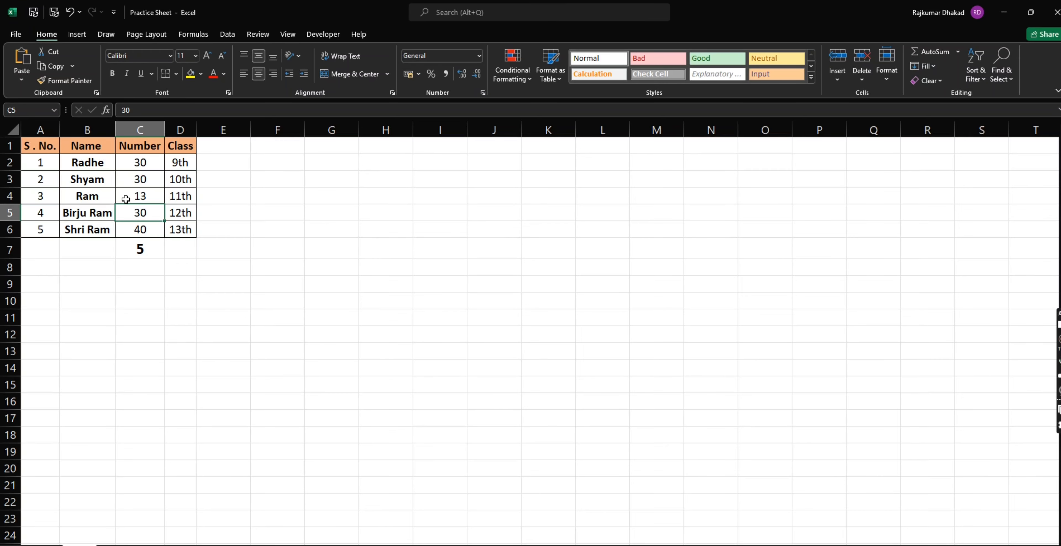
pyautogui.hotkey('shift', 'space')
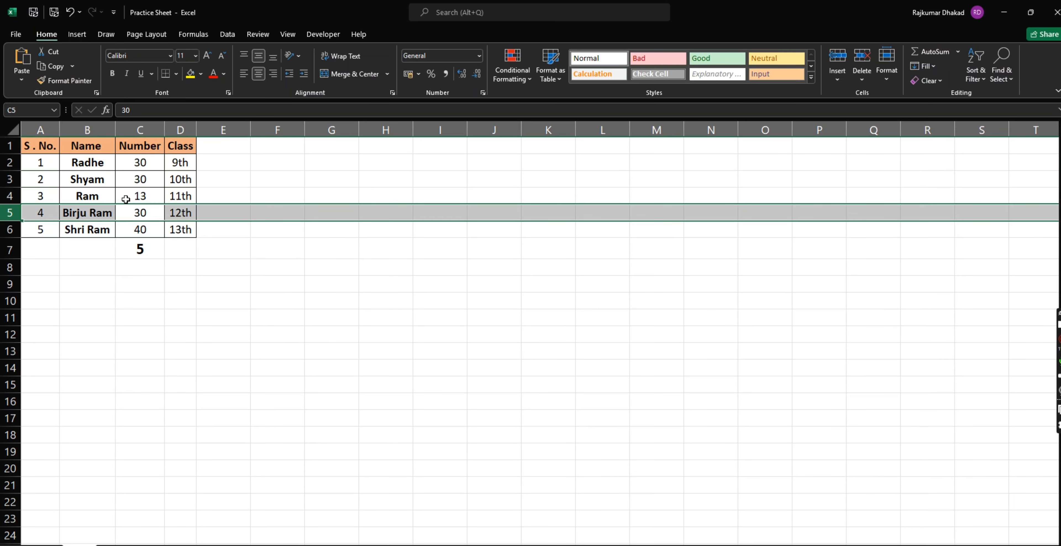
pyautogui.hotkey('ctrl', 'shift', '+')
pyautogui.click(125, 200)
pyautogui.press('Down')
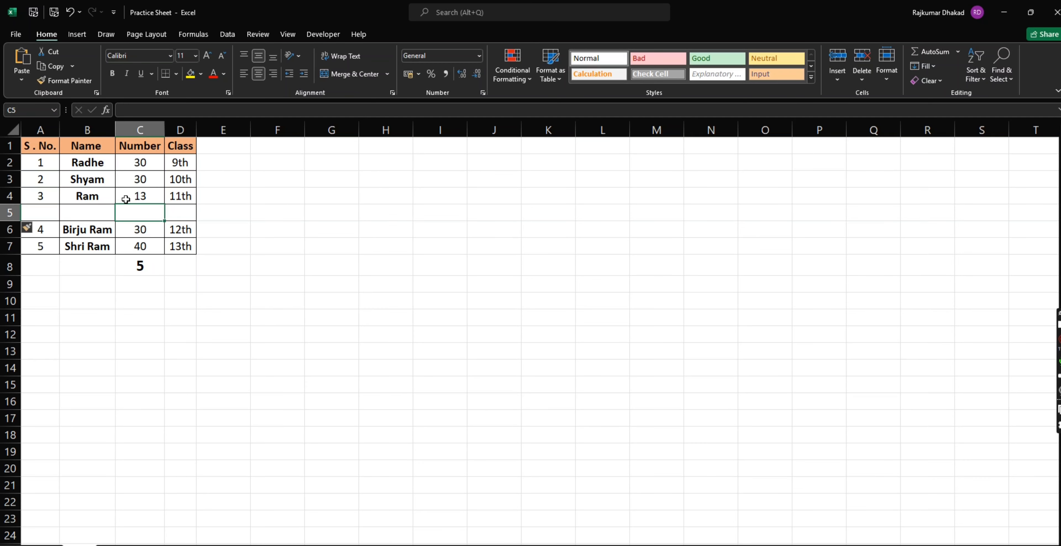
# Enter the number 5 in the blank cell C5 and replace it with the letter a to test COUNTA
pyautogui.write('5')
pyautogui.press('Return')
pyautogui.press('Up')
pyautogui.write('a')
pyautogui.press('Return')
pyautogui.press('Up')
pyautogui.write('a')
pyautogui.press('Return')
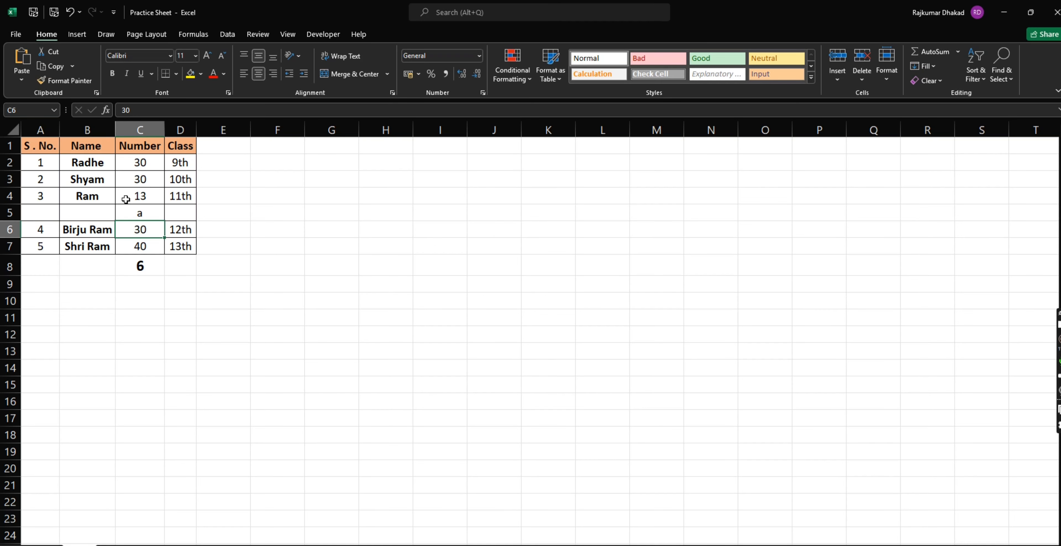
# Delete the inserted test row 5 from the table
pyautogui.press('Up')
pyautogui.press('Up')
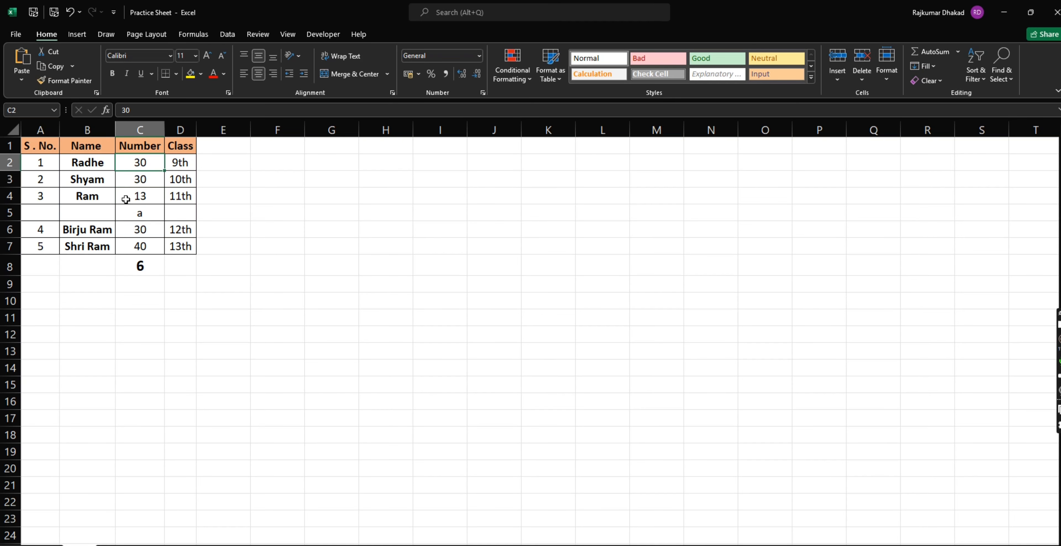
pyautogui.press('Down')
pyautogui.hotkey('shift', 'space')
pyautogui.hotkey('ctrl', '-')
# Replace the COUNTA formula in C7 with =AVERAGE(C2:C6)
pyautogui.press('Down')
pyautogui.press('Down')
pyautogui.press('Down')
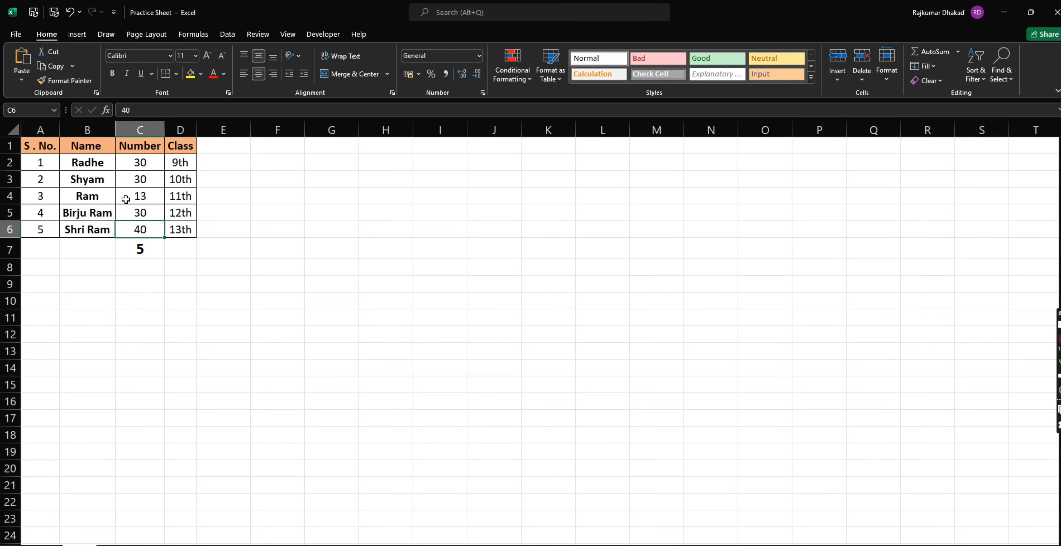
pyautogui.press('Up')
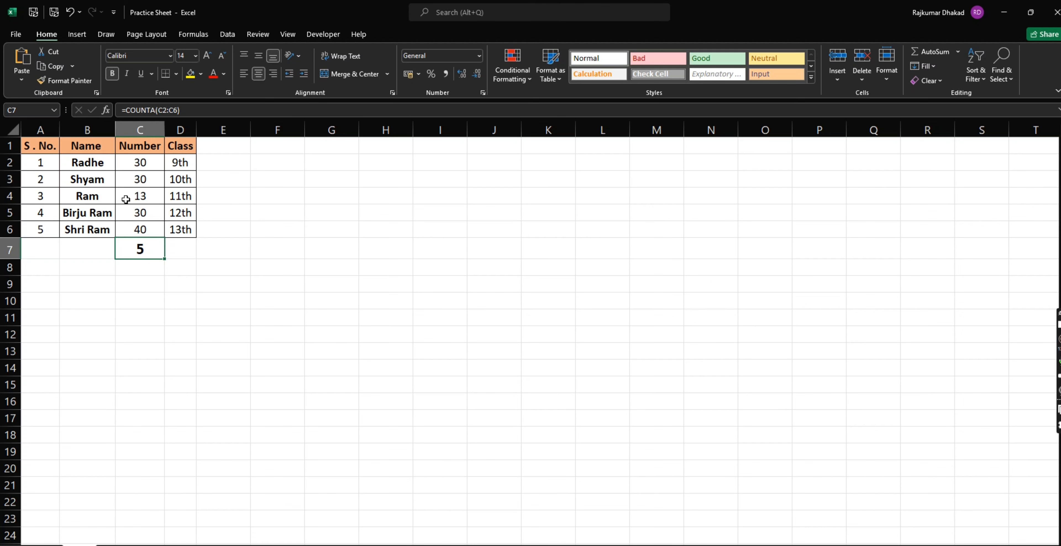
pyautogui.write('=')
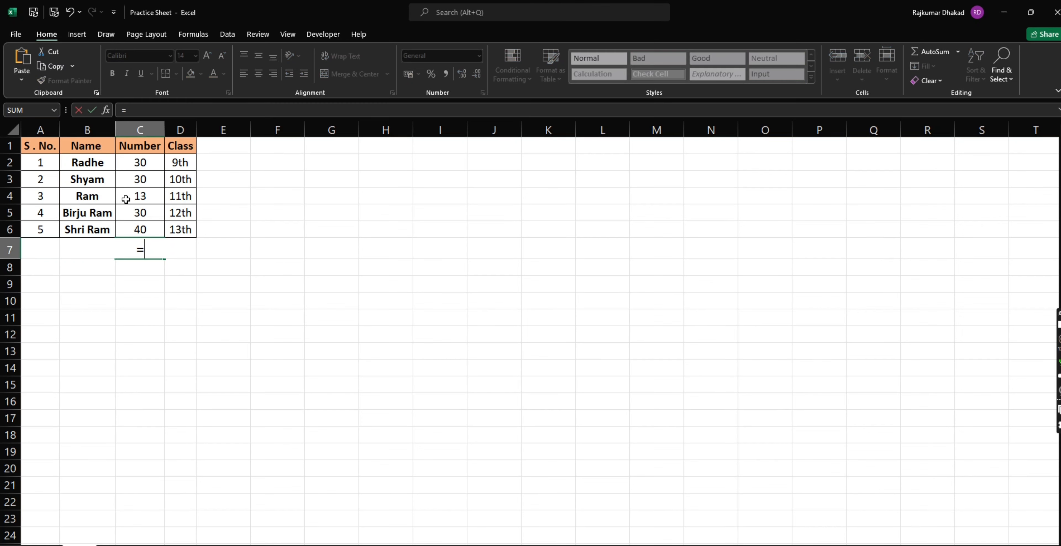
pyautogui.write('average')
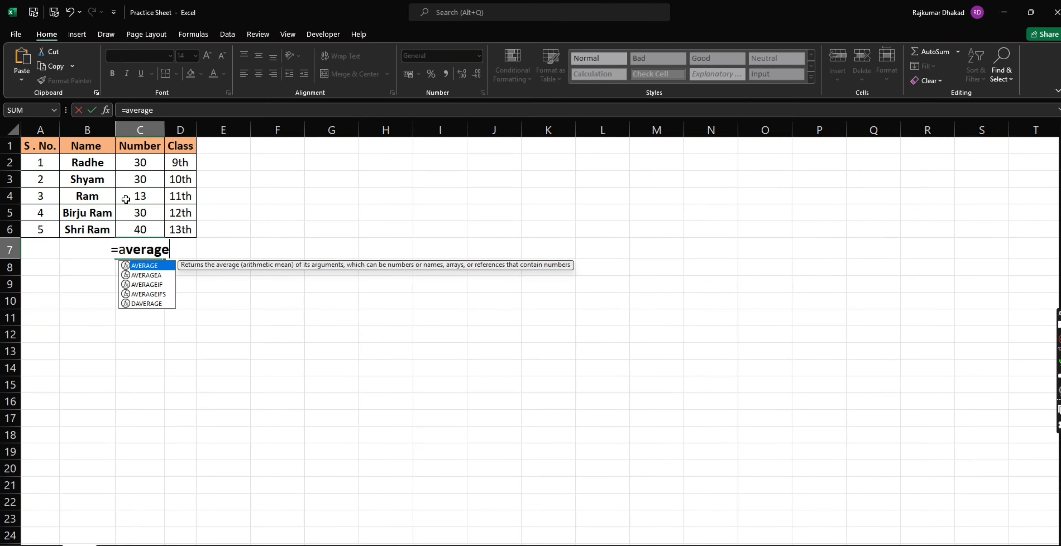
pyautogui.press('Tab')
pyautogui.hotkey('ctrl', 'Up')
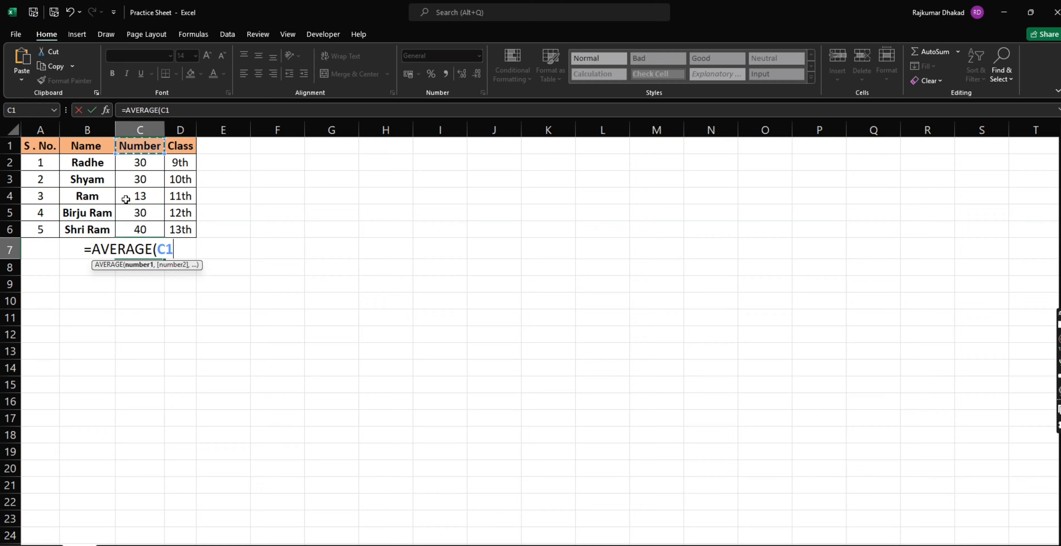
pyautogui.press('Down')
pyautogui.hotkey('ctrl', 'shift', 'Down')
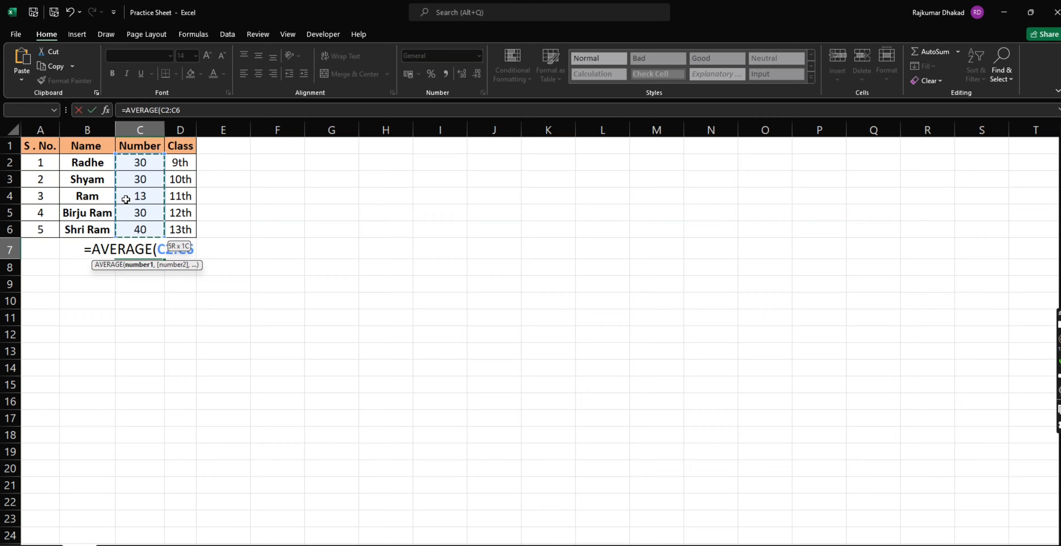
pyautogui.write(')')
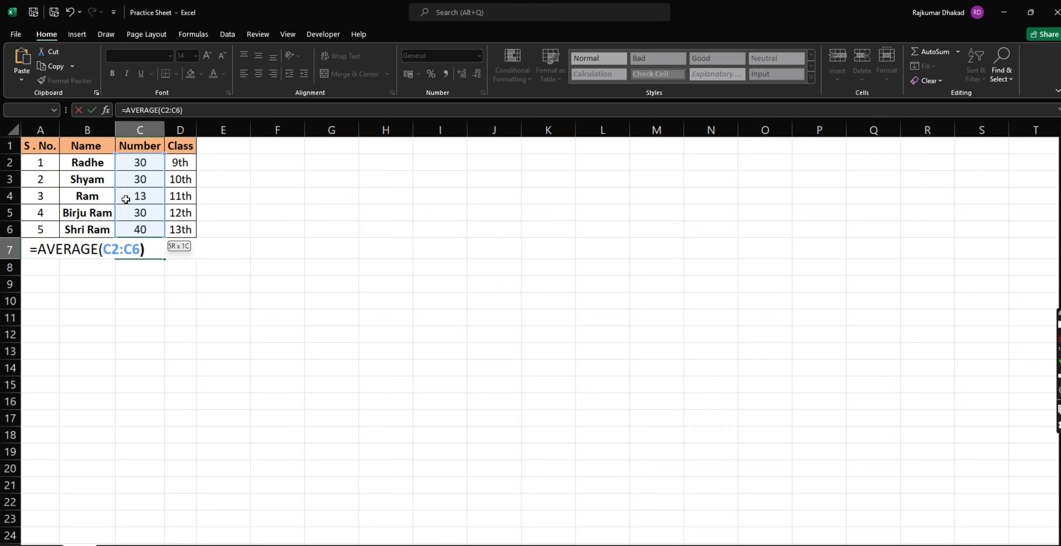
pyautogui.press('Return')
pyautogui.press('Up')
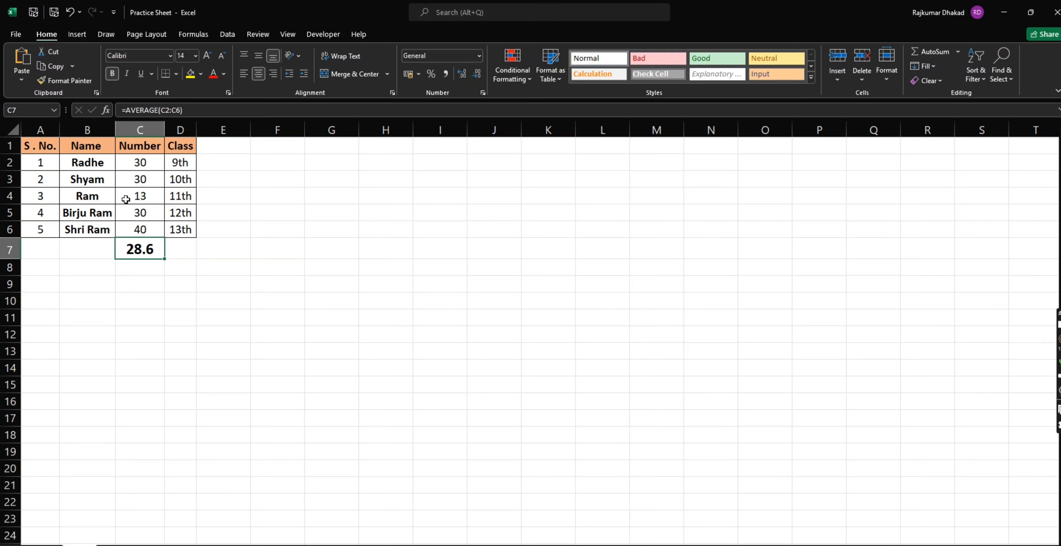
# Select the Number values in C2:C6 and review them against the average in C7
pyautogui.press('Up')
pyautogui.hotkey('ctrl', 'Up')
pyautogui.press('Down')
pyautogui.hotkey('ctrl', 'shift', 'Down')
pyautogui.hotkey('shift', 'Up')
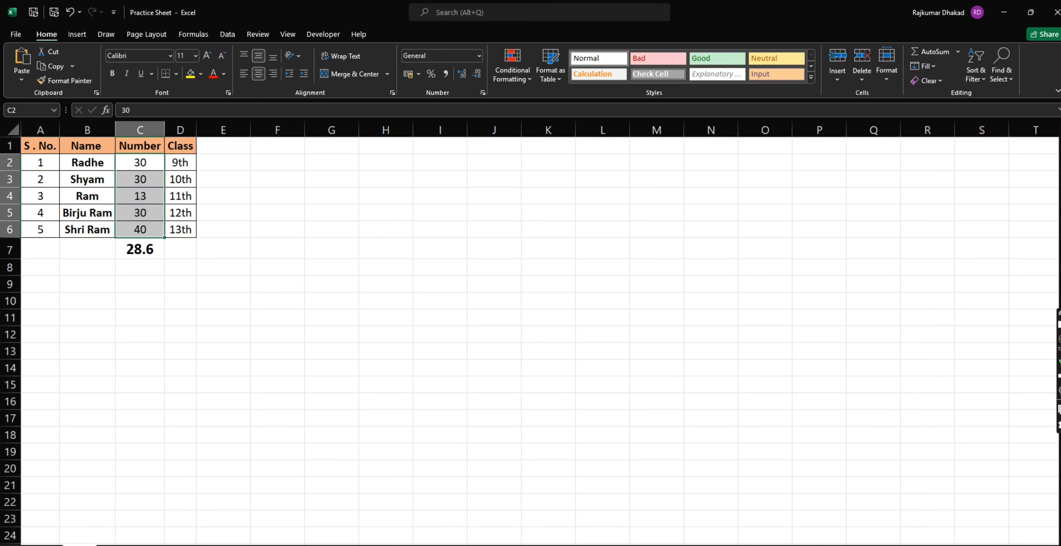
pyautogui.scroll(-2, 823, 496)
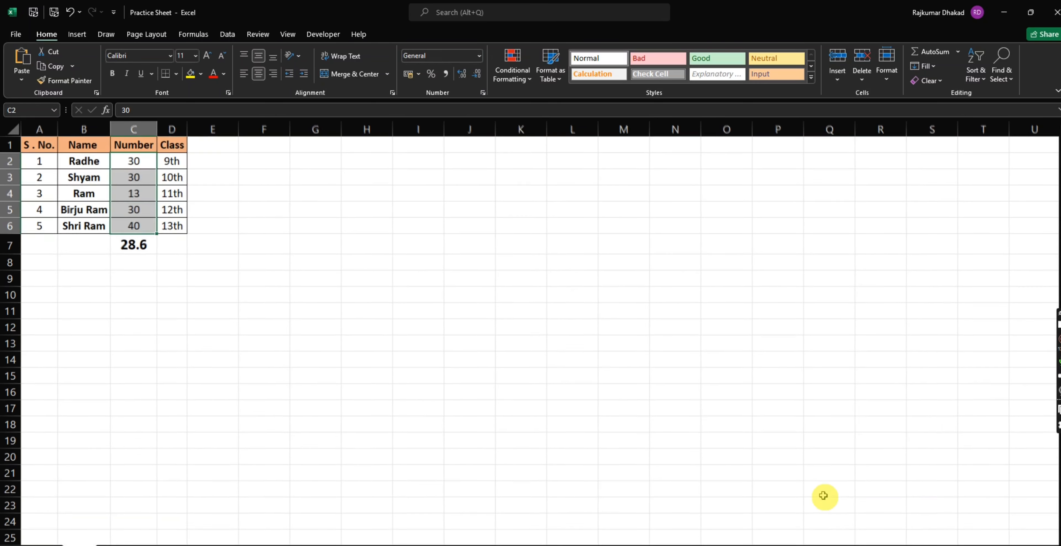
pyautogui.scroll(1, 823, 496)
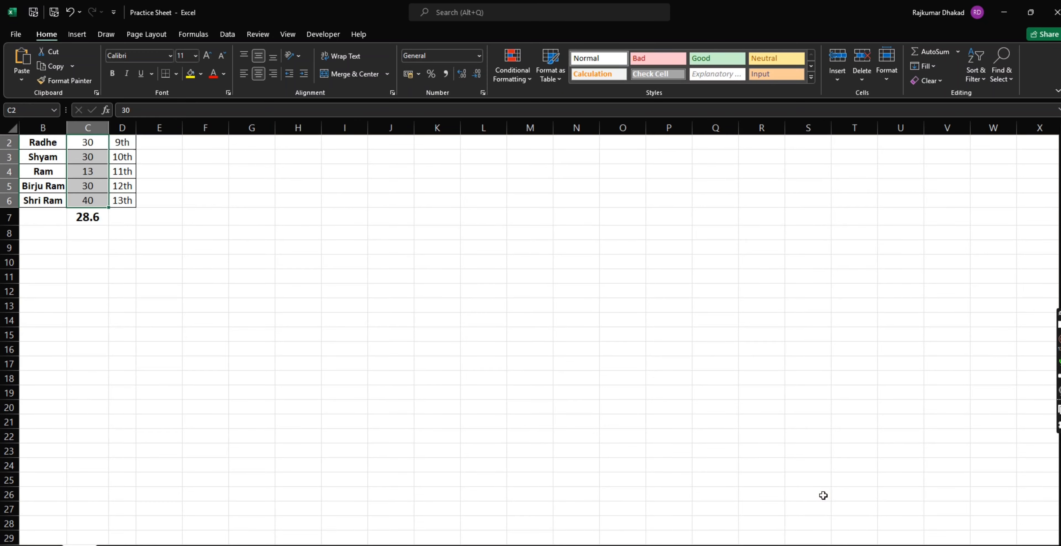
pyautogui.scroll(1, 822, 496)
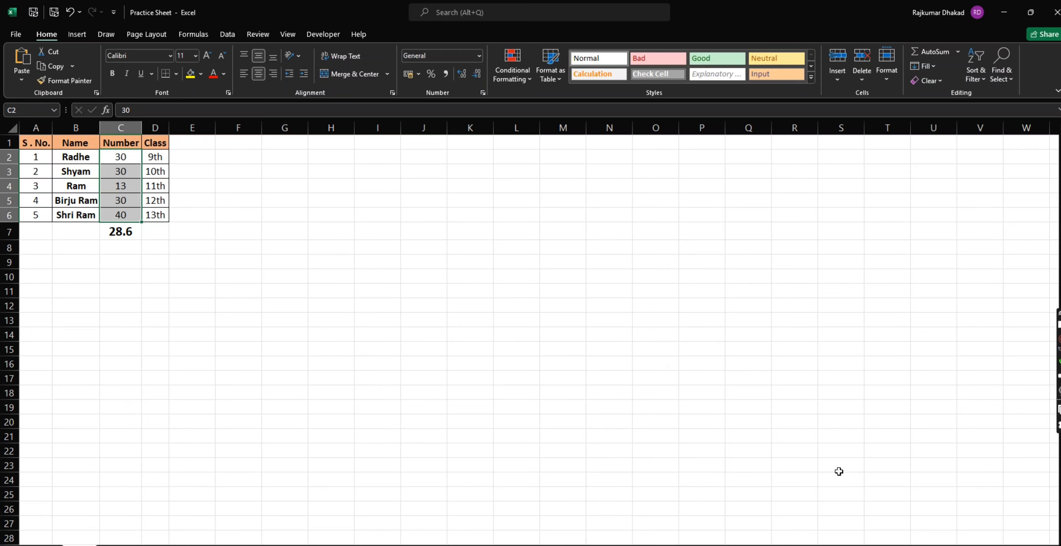
# Clear the AVERAGE formula from C7
pyautogui.click(122, 227)
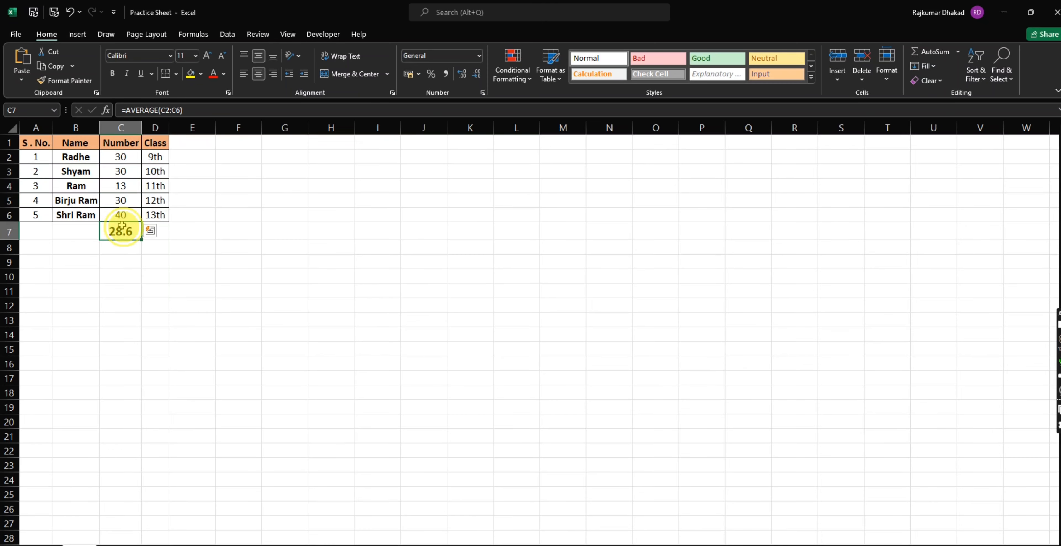
pyautogui.press('Delete')
pyautogui.press('Down')
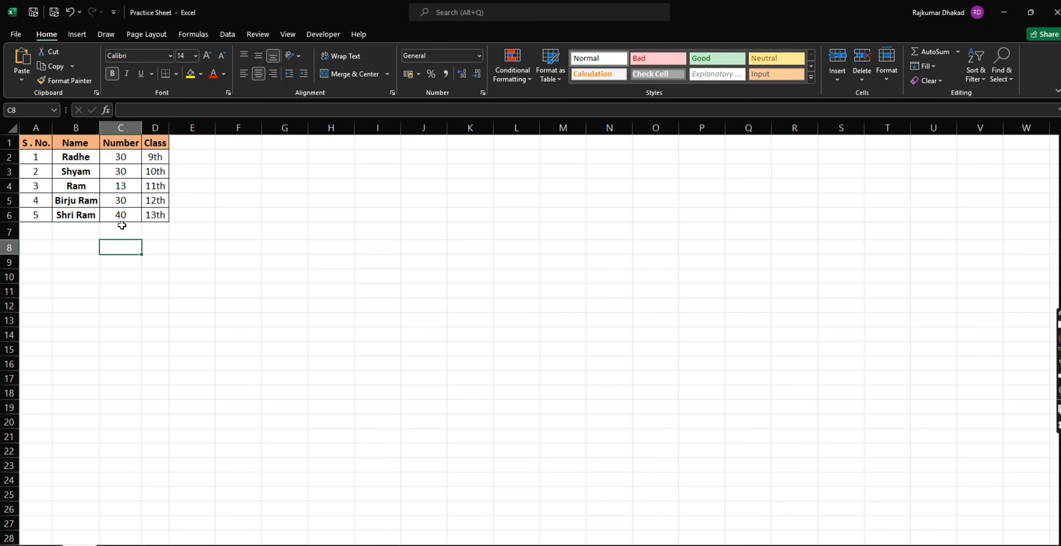
# Multiply the first two Number values by entering =C2*C3 in C7
pyautogui.click(122, 225)
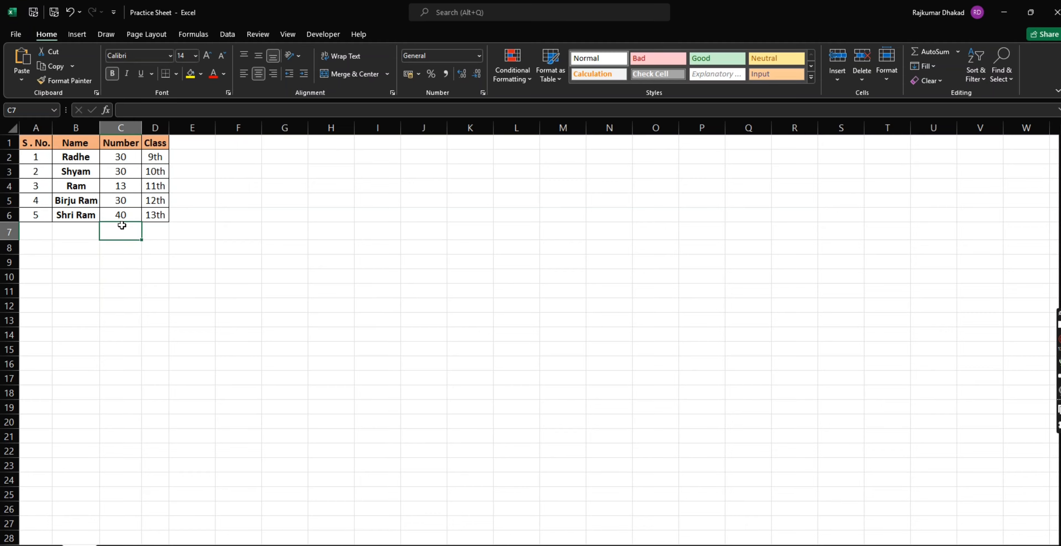
pyautogui.write('=')
pyautogui.press('Up')
pyautogui.press('Up')
pyautogui.press('Up')
pyautogui.press('Up')
pyautogui.press('Up')
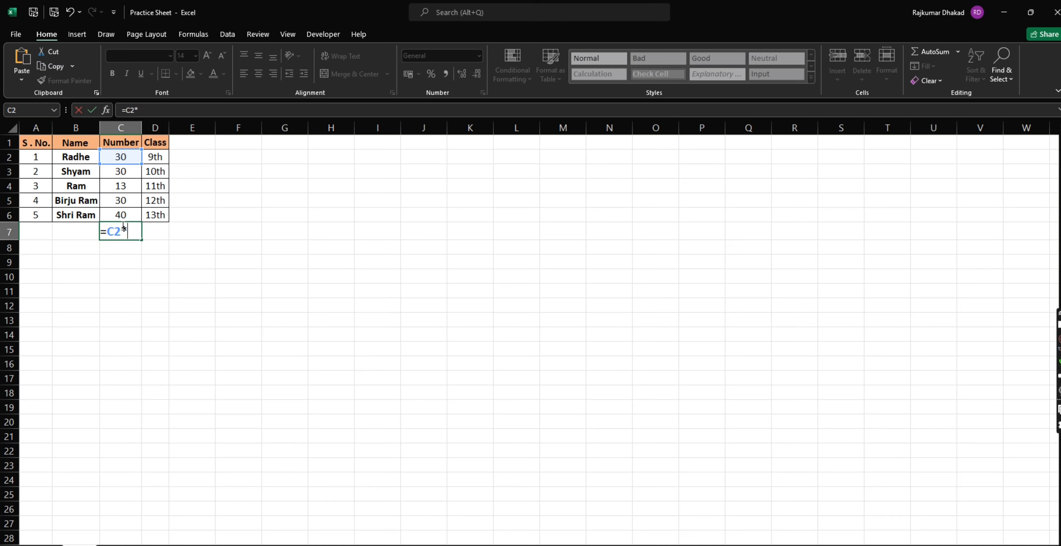
pyautogui.write('*')
pyautogui.press('Down')
pyautogui.press('Up')
pyautogui.press('Up')
pyautogui.press('Up')
pyautogui.press('Up')
pyautogui.press('Up')
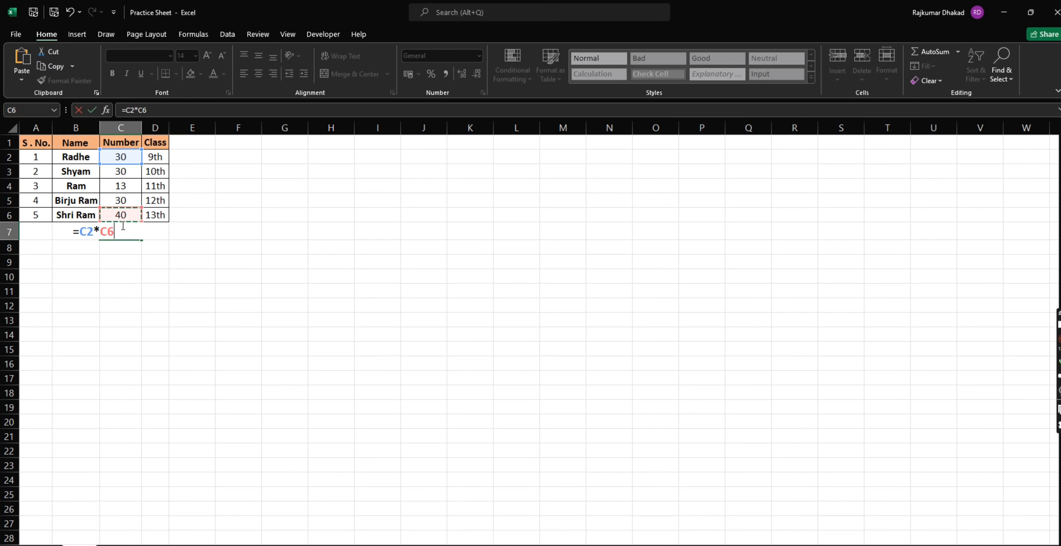
pyautogui.press('Return')
pyautogui.press('Up')
pyautogui.press('Up')
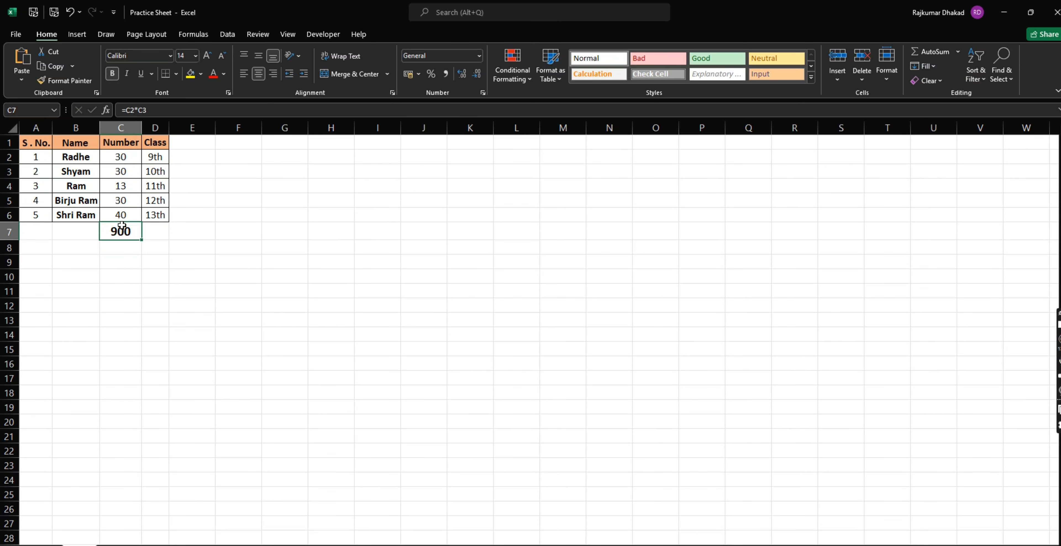
# Replace the multiplication in C7 with the division formula =C2/C3
pyautogui.press('Down')
pyautogui.write('=')
pyautogui.press('Up')
pyautogui.press('Up')
pyautogui.press('Up')
pyautogui.press('Up')
pyautogui.press('Up')
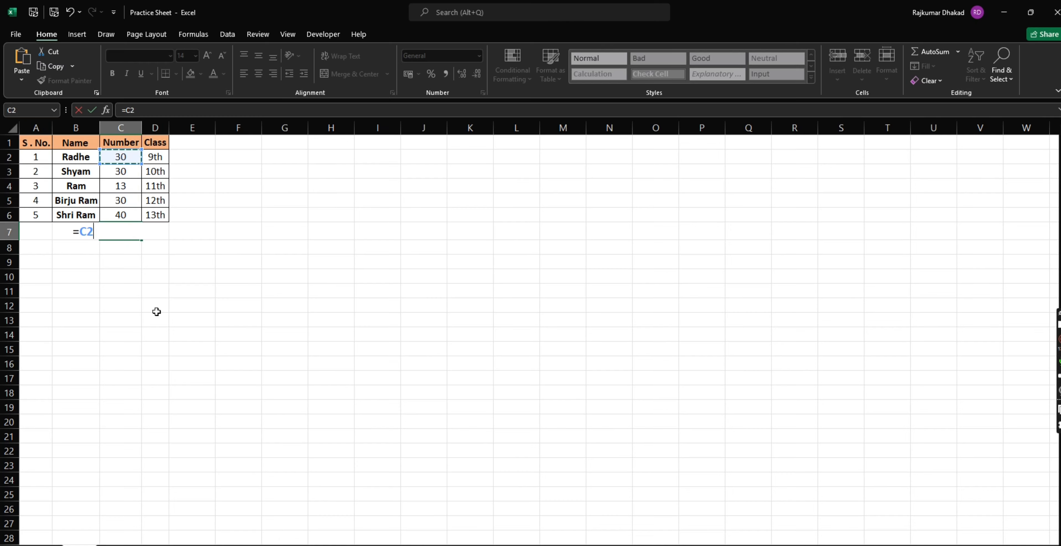
pyautogui.write('/')
pyautogui.press('Down')
pyautogui.press('Up')
pyautogui.press('Up')
pyautogui.press('Up')
pyautogui.press('Up')
pyautogui.press('Up')
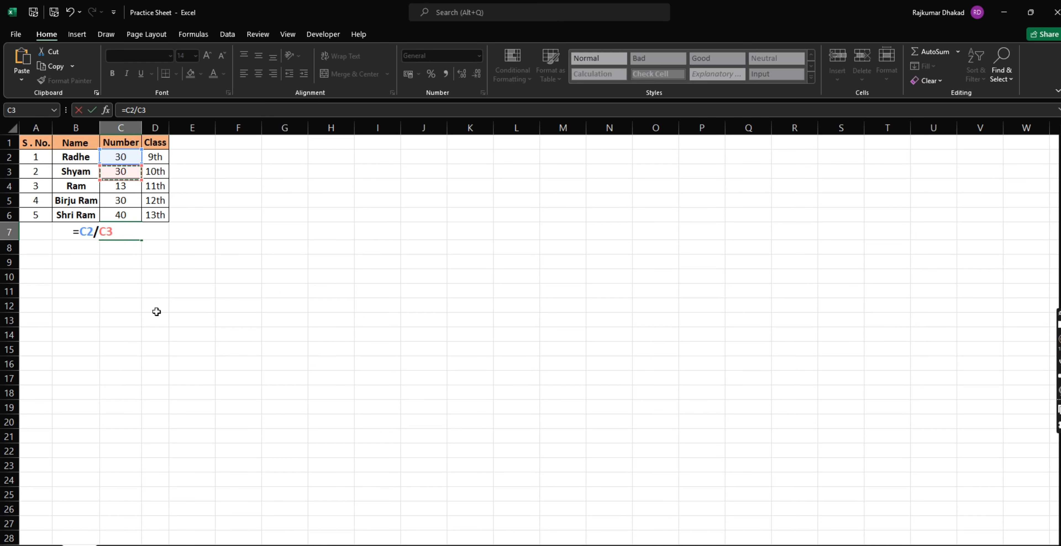
pyautogui.press('Return')
pyautogui.press('Down')
pyautogui.press('Down')
pyautogui.press('Up')
pyautogui.press('Up')
pyautogui.press('Up')
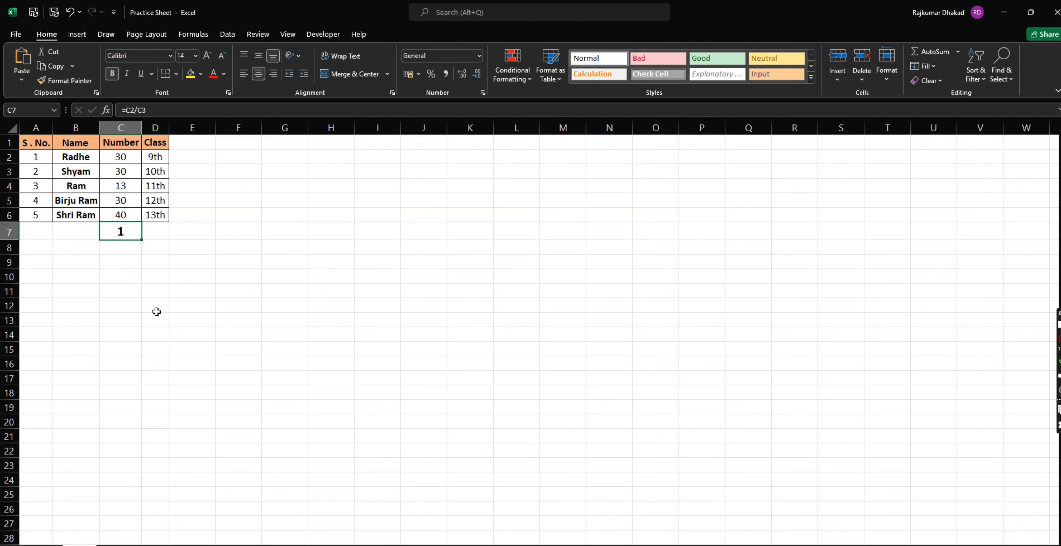
pyautogui.press('Up')
pyautogui.press('Up')
pyautogui.press('Up')
pyautogui.press('Up')
pyautogui.press('Up')
pyautogui.press('Up')
pyautogui.press('Left')
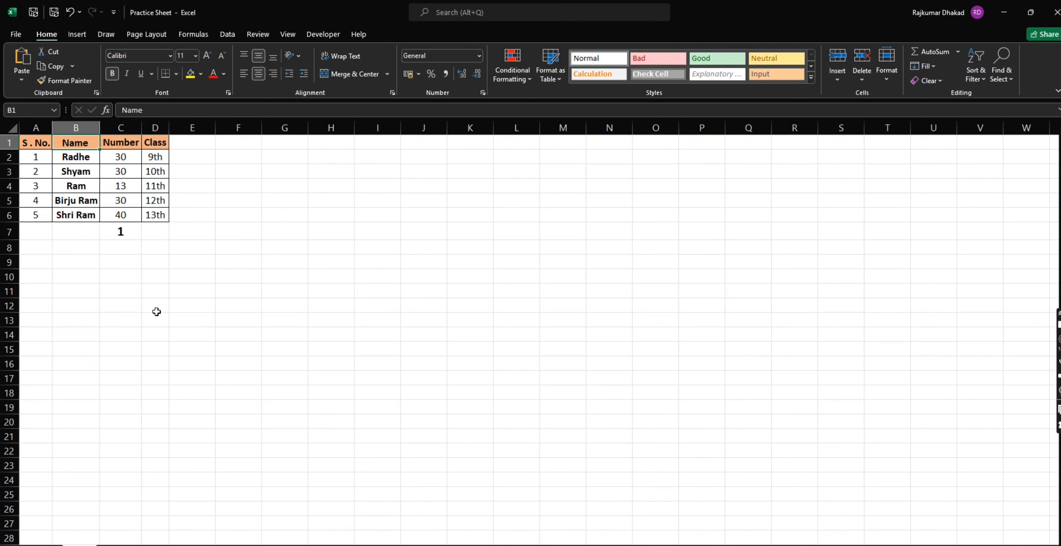
pyautogui.hotkey('ctrl', 'shift', 'Right')
pyautogui.press('Left')
pyautogui.hotkey('ctrl', 'shift', 'Right')
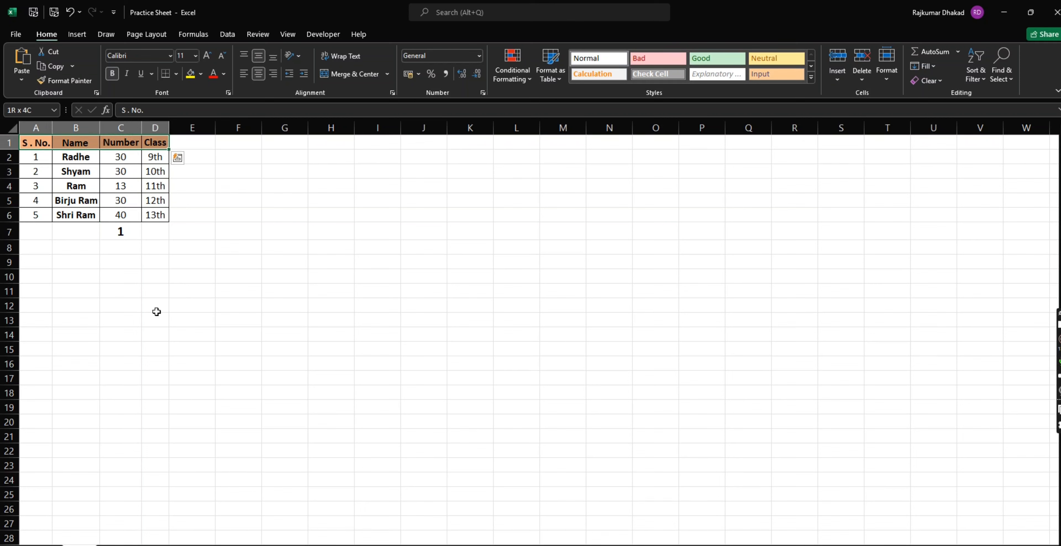
pyautogui.hotkey('ctrl', 'Down')
pyautogui.hotkey('ctrl', 'Up')
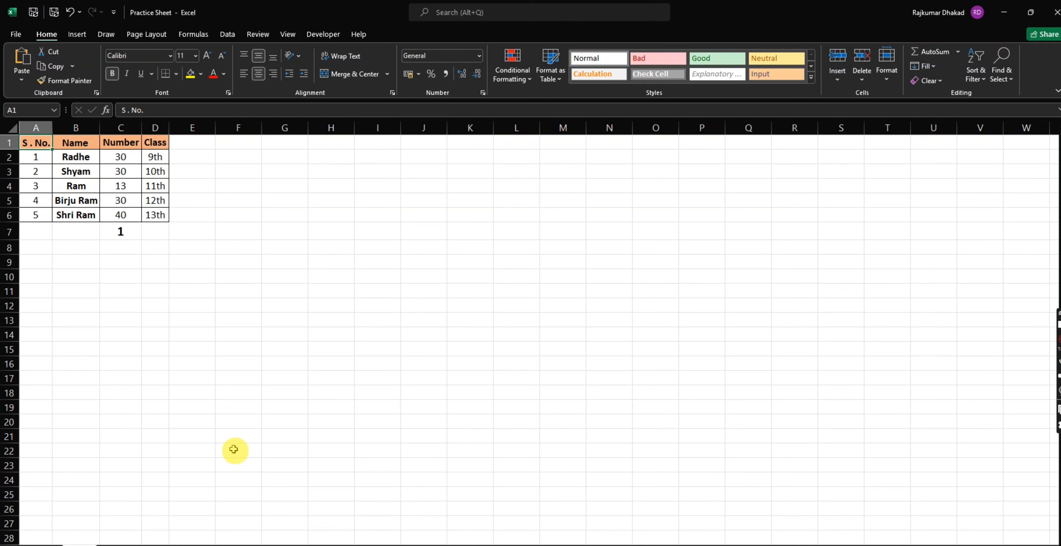